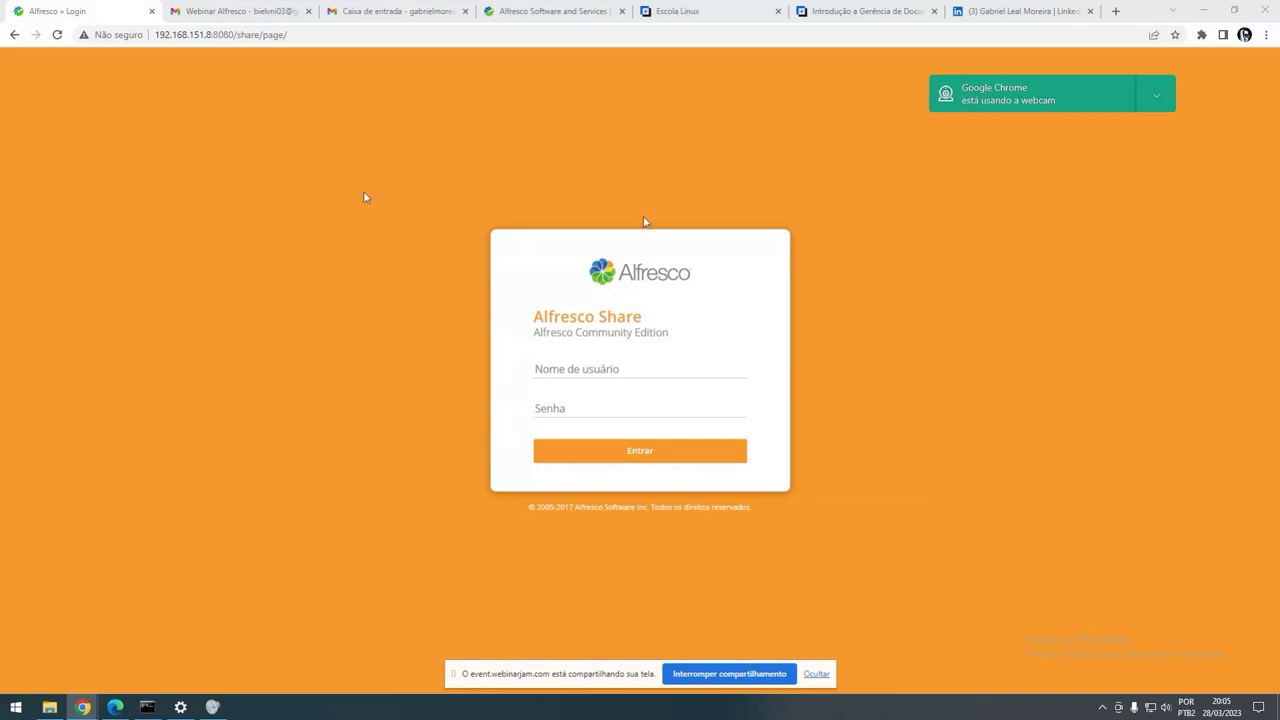
pyautogui.click(305, 34)
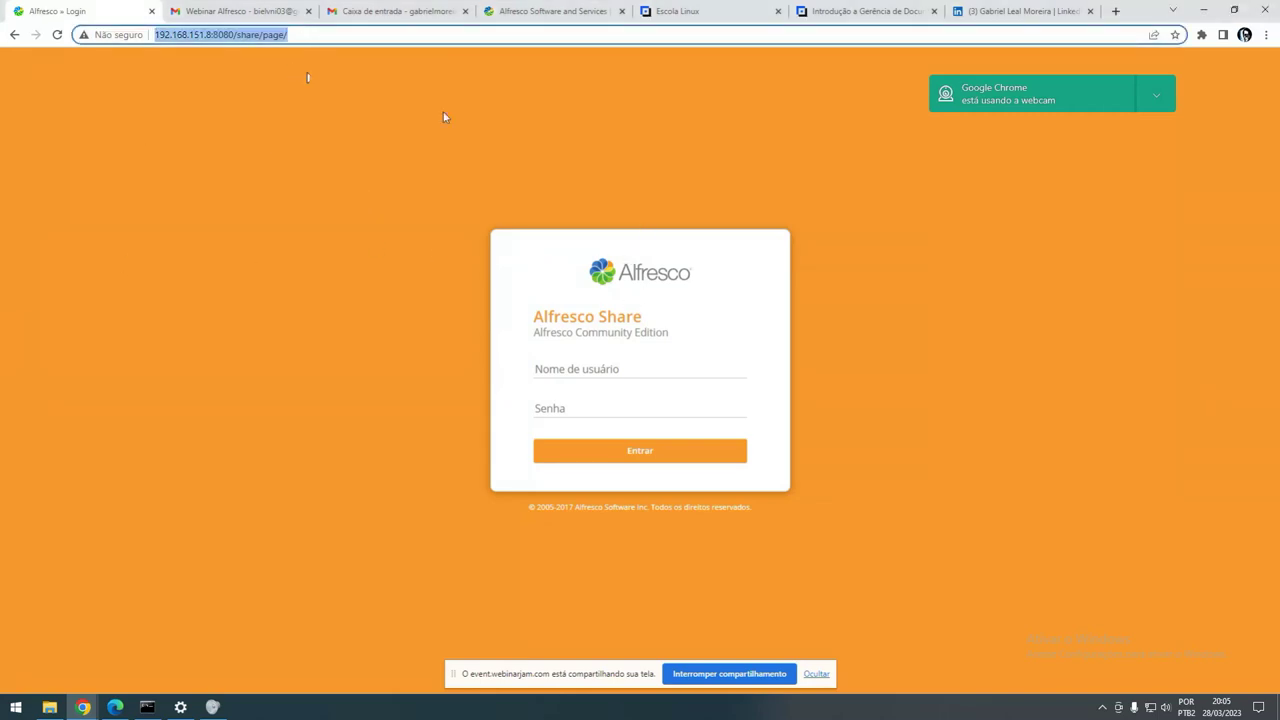
pyautogui.click(195, 38)
pyautogui.tripleClick(205, 34)
pyautogui.click(297, 35)
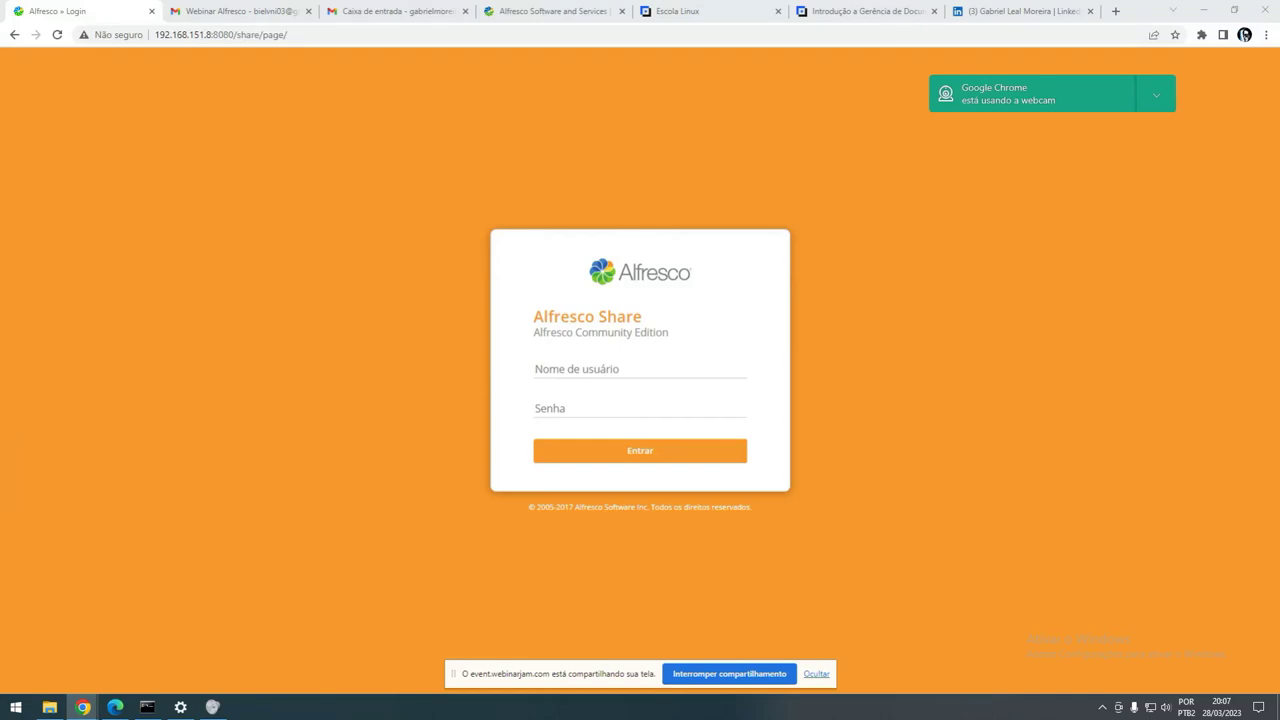
# - Switch to alfresco.com, scroll through its testimonials and analyst report cards, then return to the top
pyautogui.click(549, 11)
pyautogui.scroll(3, 477, 257)
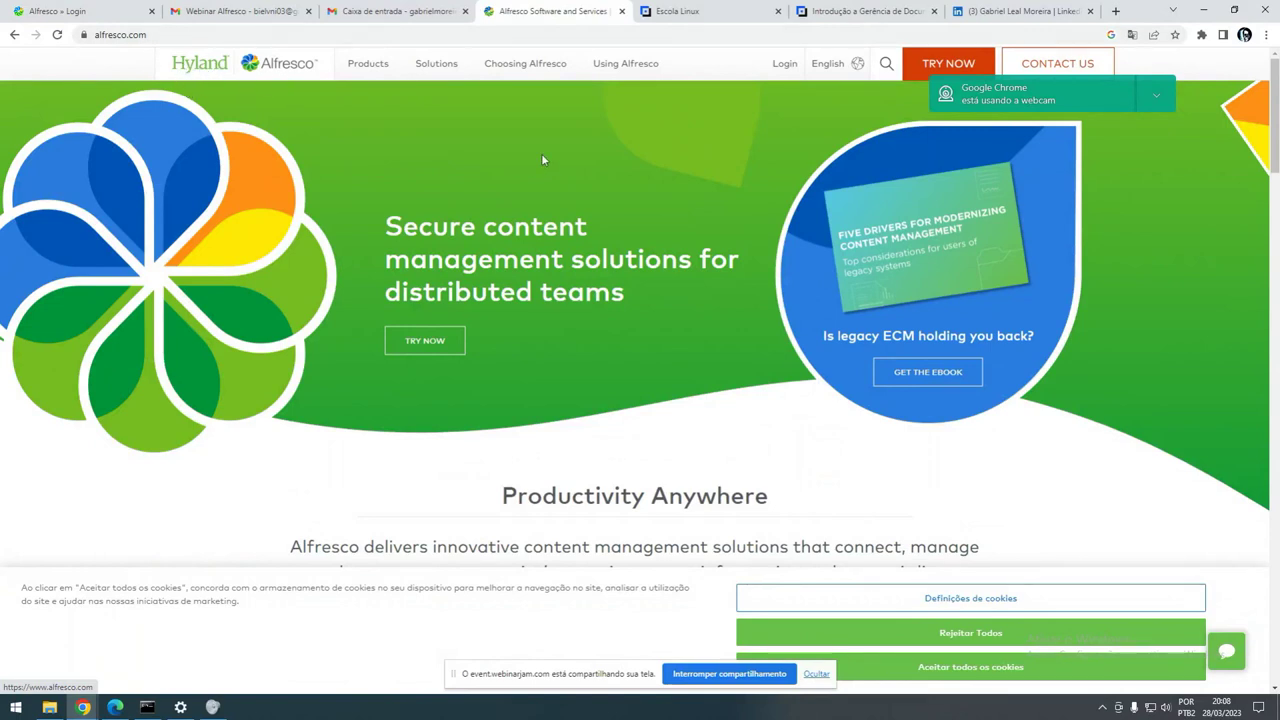
pyautogui.scroll(-10, 529, 163)
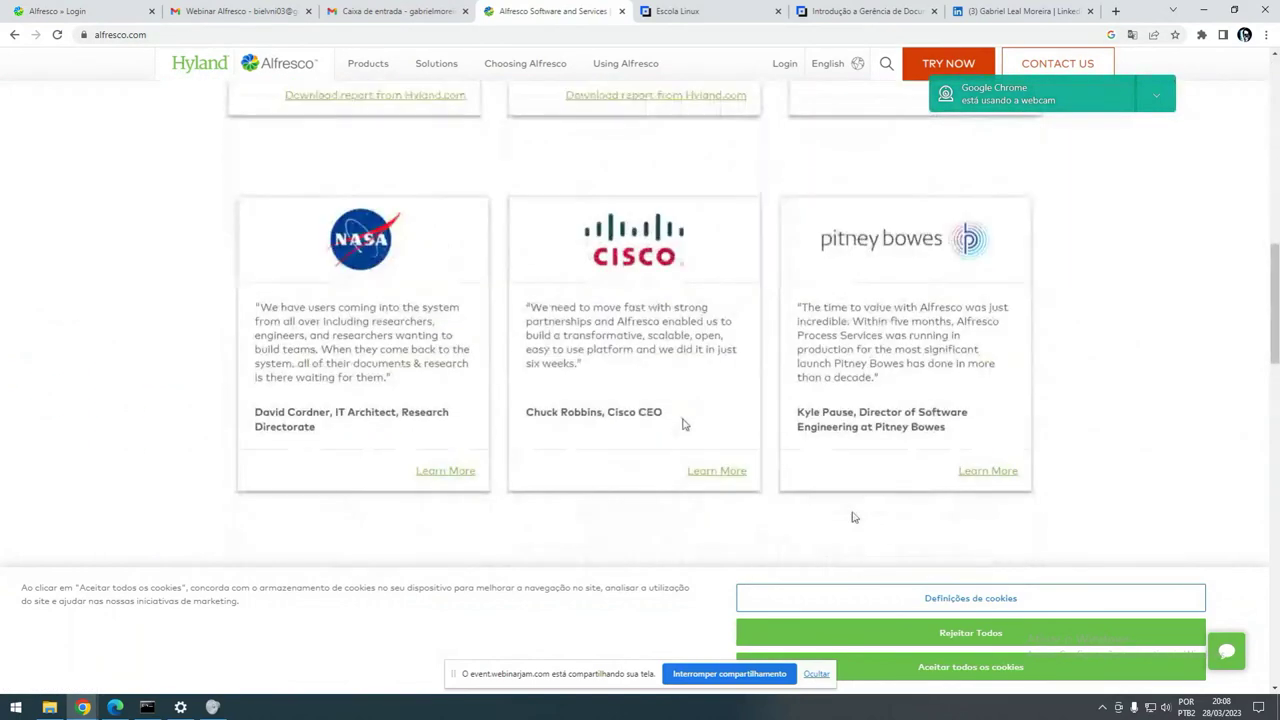
pyautogui.scroll(-1, 683, 424)
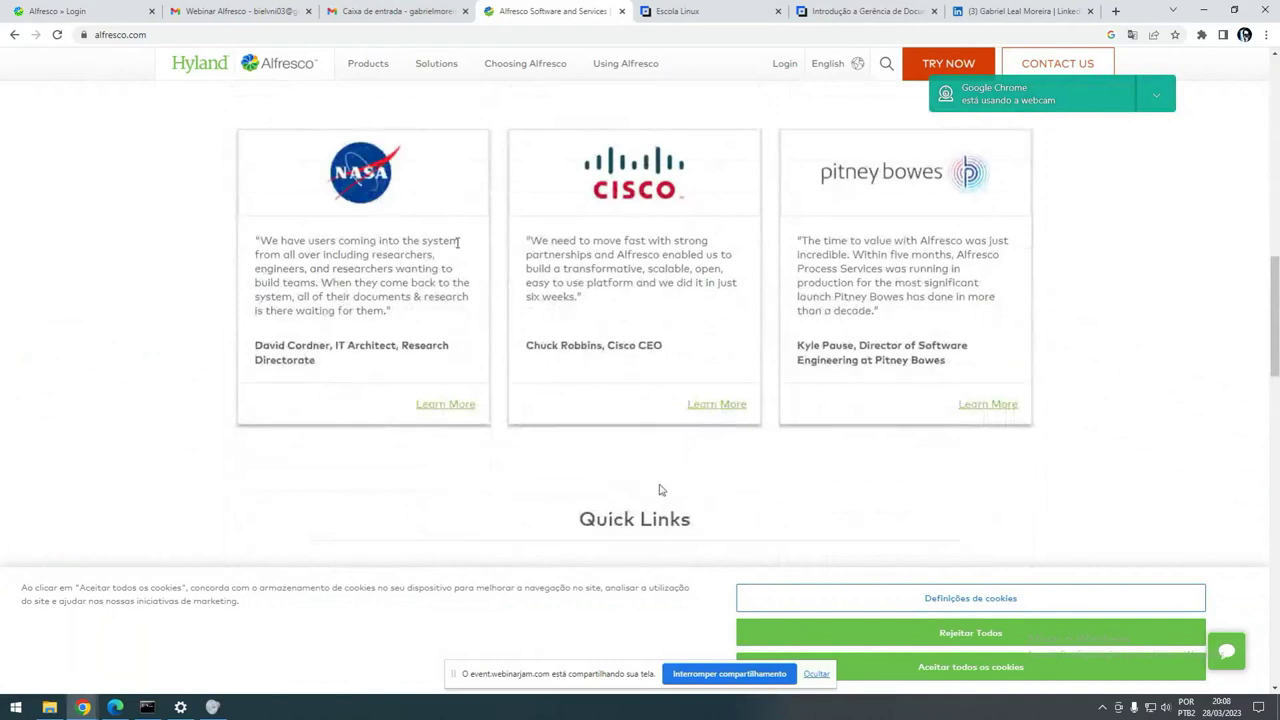
pyautogui.scroll(2, 410, 338)
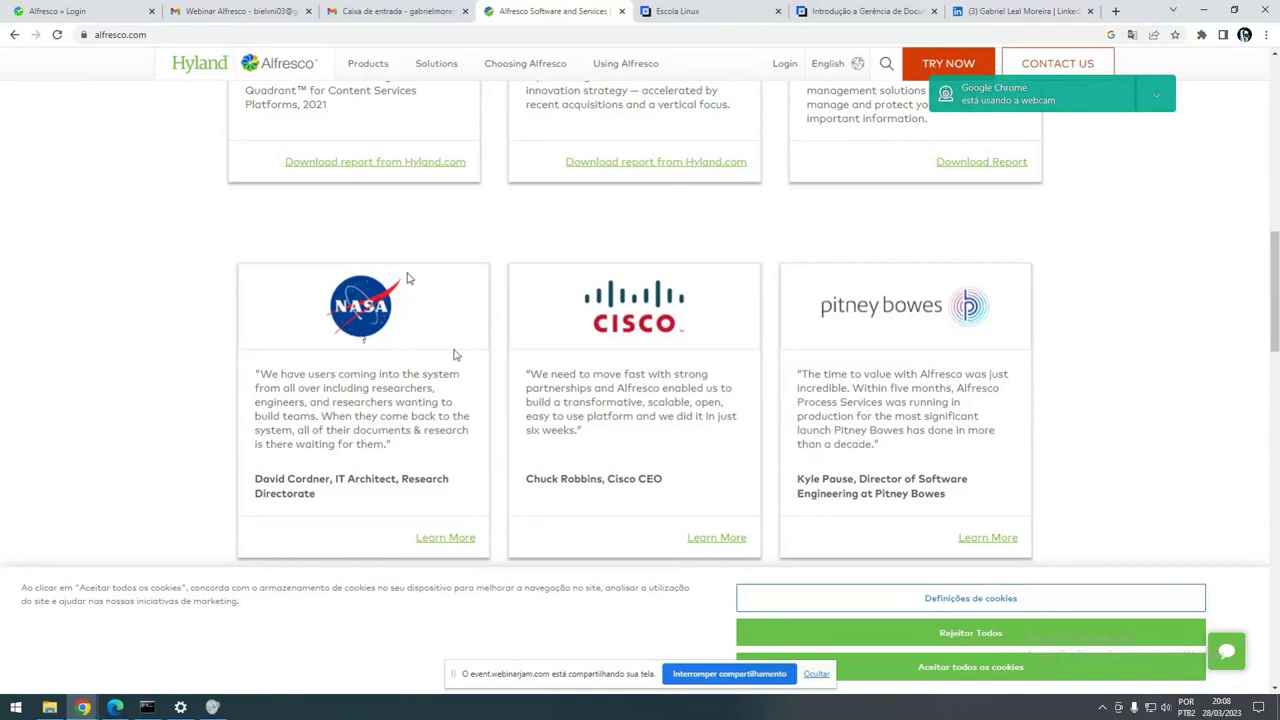
pyautogui.scroll(3, 380, 360)
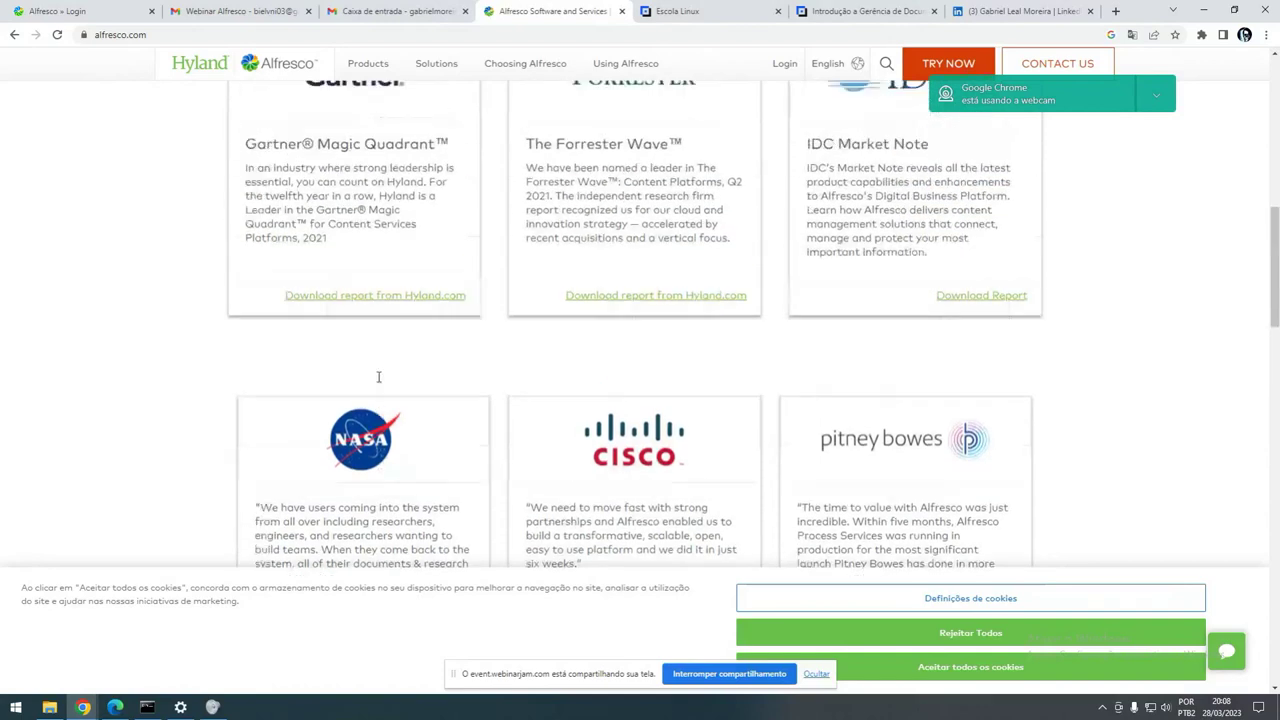
pyautogui.scroll(-1, 600, 510)
pyautogui.scroll(-4, 645, 510)
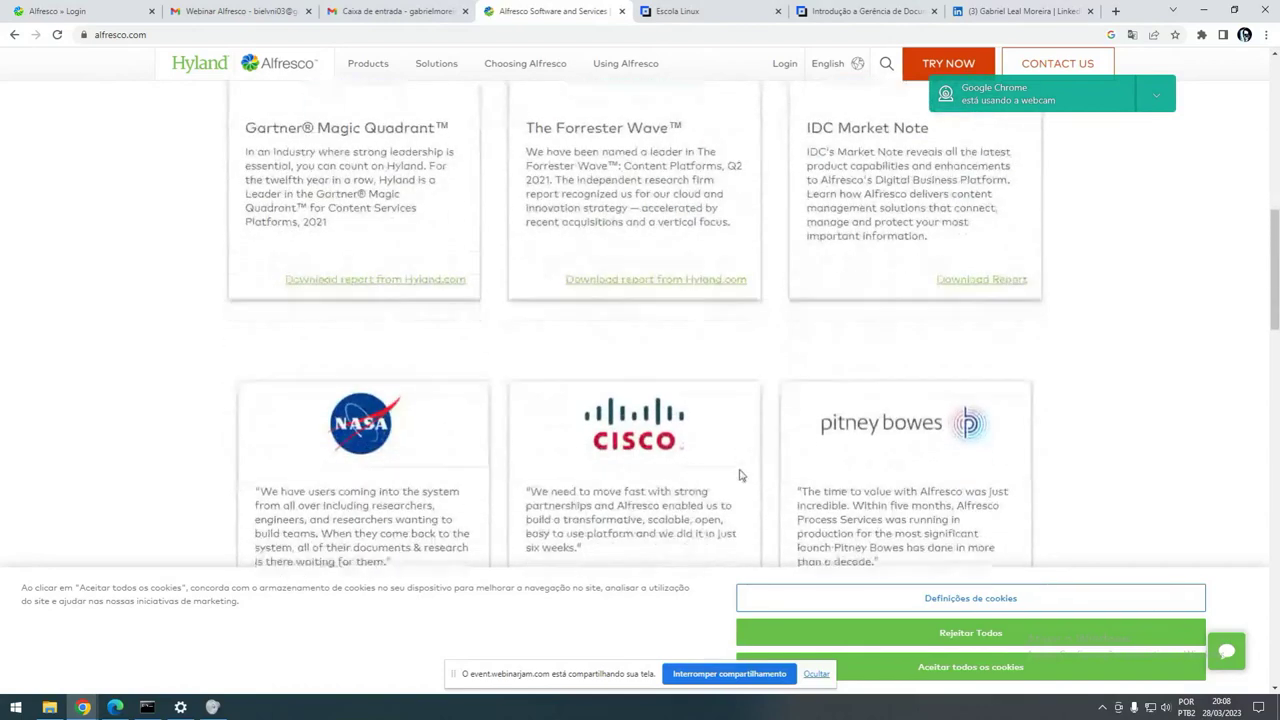
pyautogui.scroll(4, 634, 437)
pyautogui.scroll(3, 626, 446)
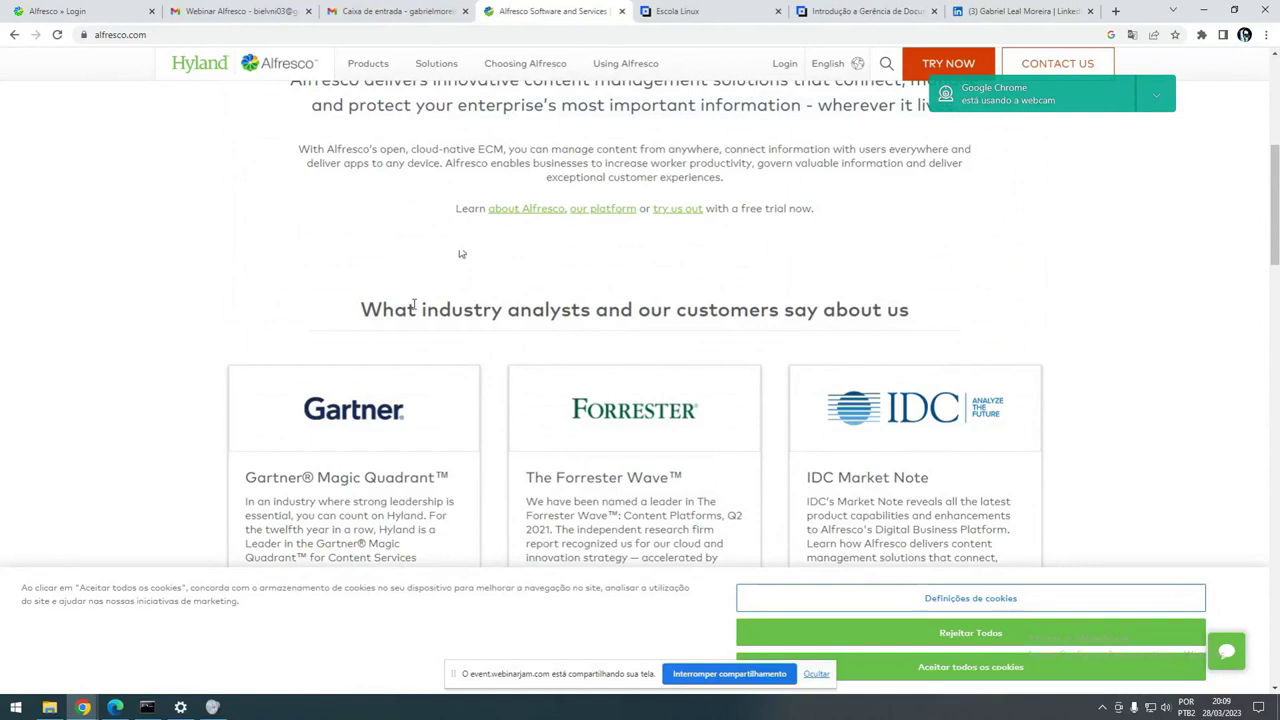
pyautogui.scroll(4, 420, 320)
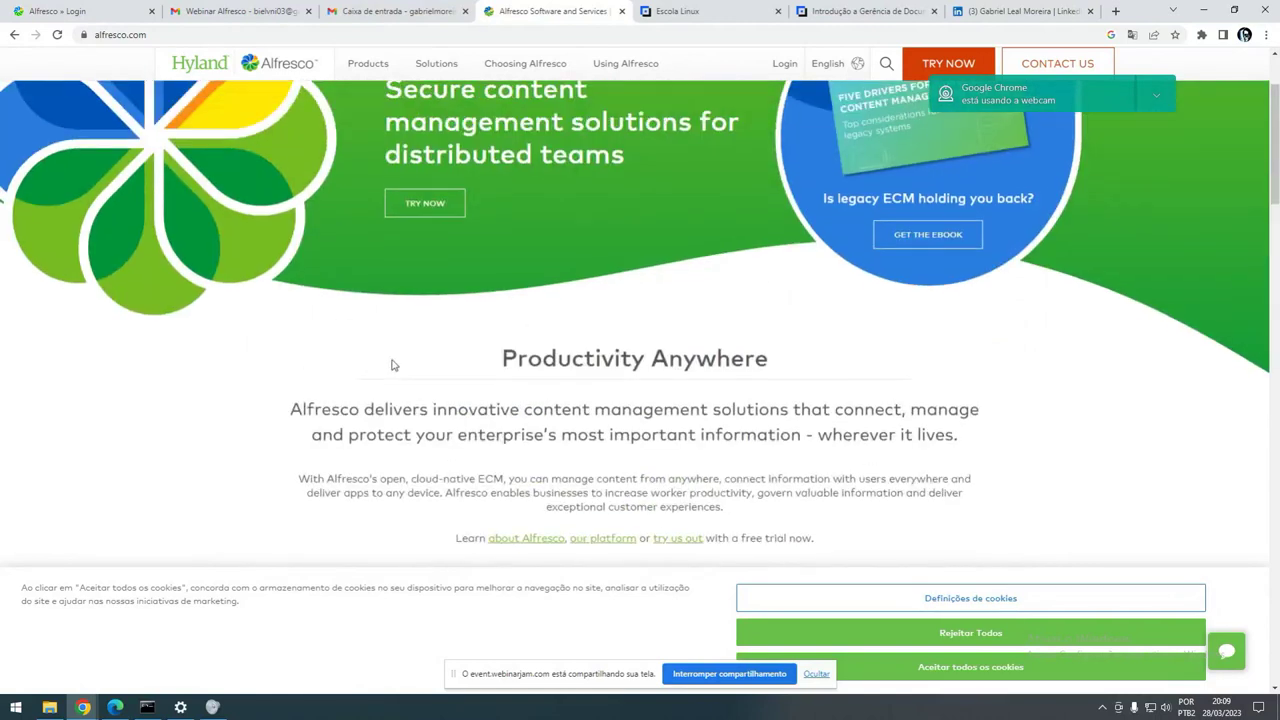
pyautogui.scroll(1, 420, 420)
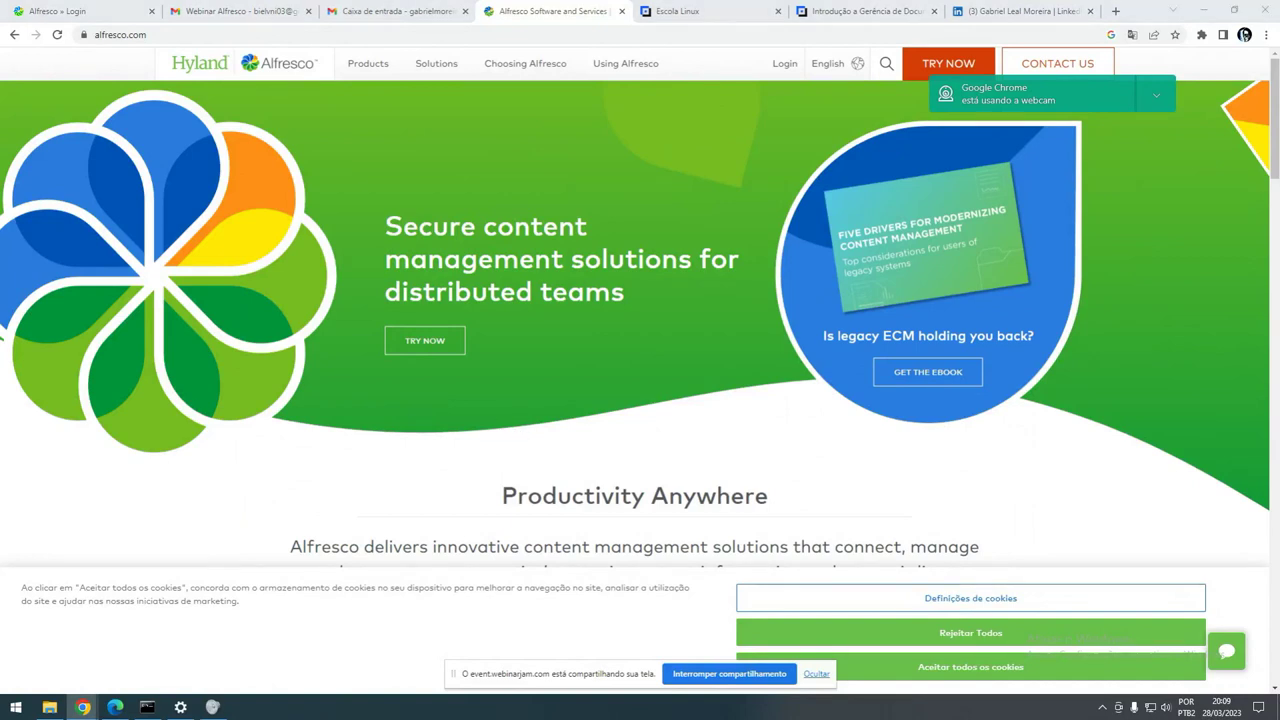
# - Return to the Alfresco Share login tab and open a new blank browser tab
pyautogui.click(60, 11)
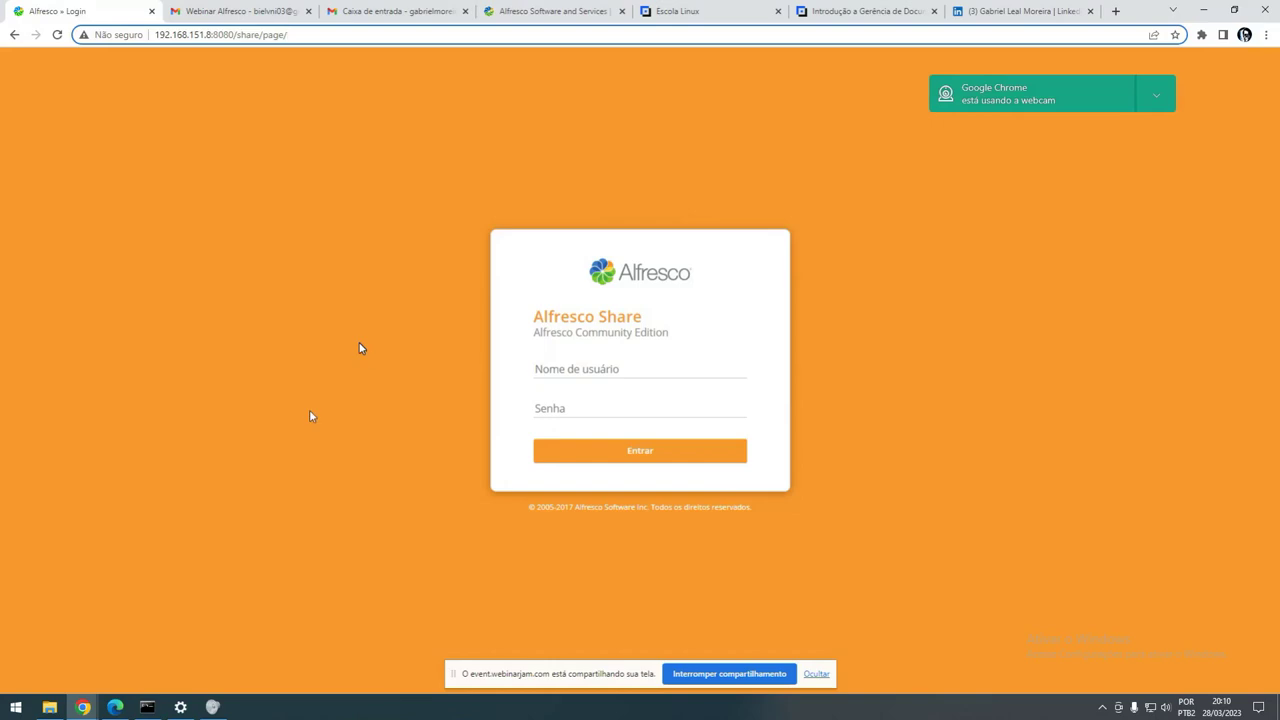
pyautogui.click(1116, 11)
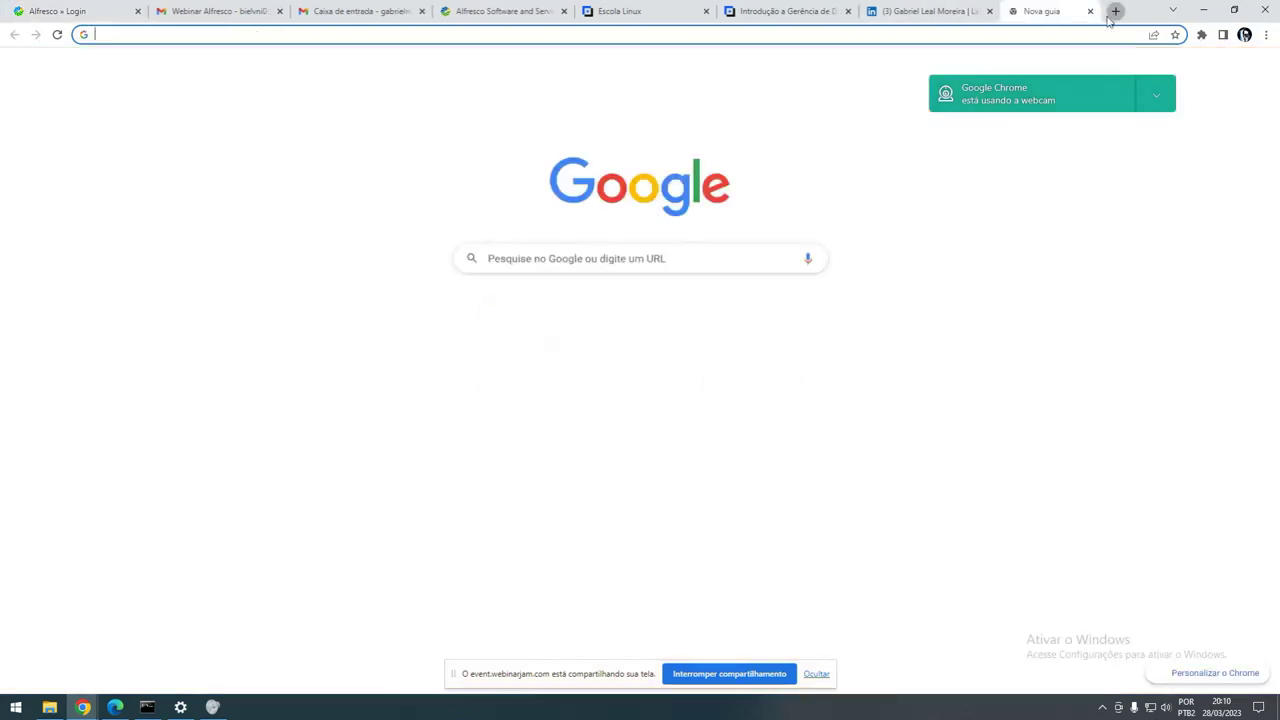
# - Google 'bisagi', preview a Bizagi process diagram from image results, then go back to alfresco.com
pyautogui.click(477, 29)
pyautogui.write('bisagi')
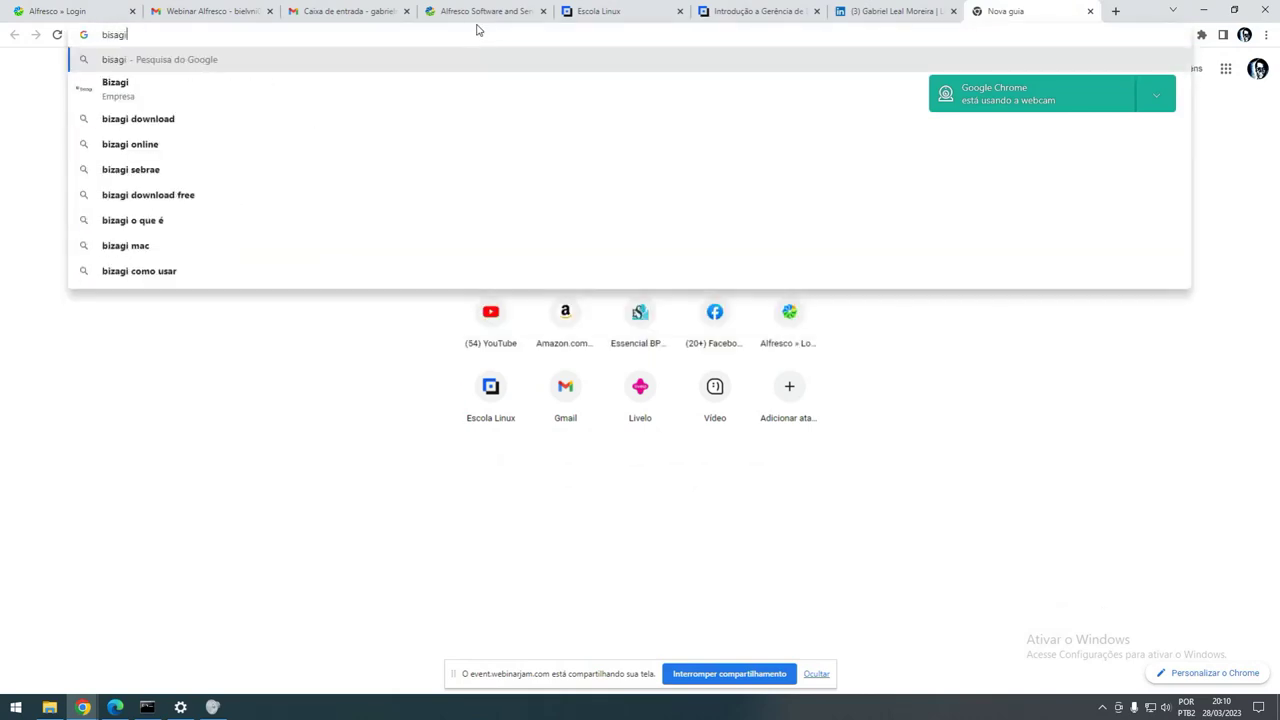
pyautogui.press('Return')
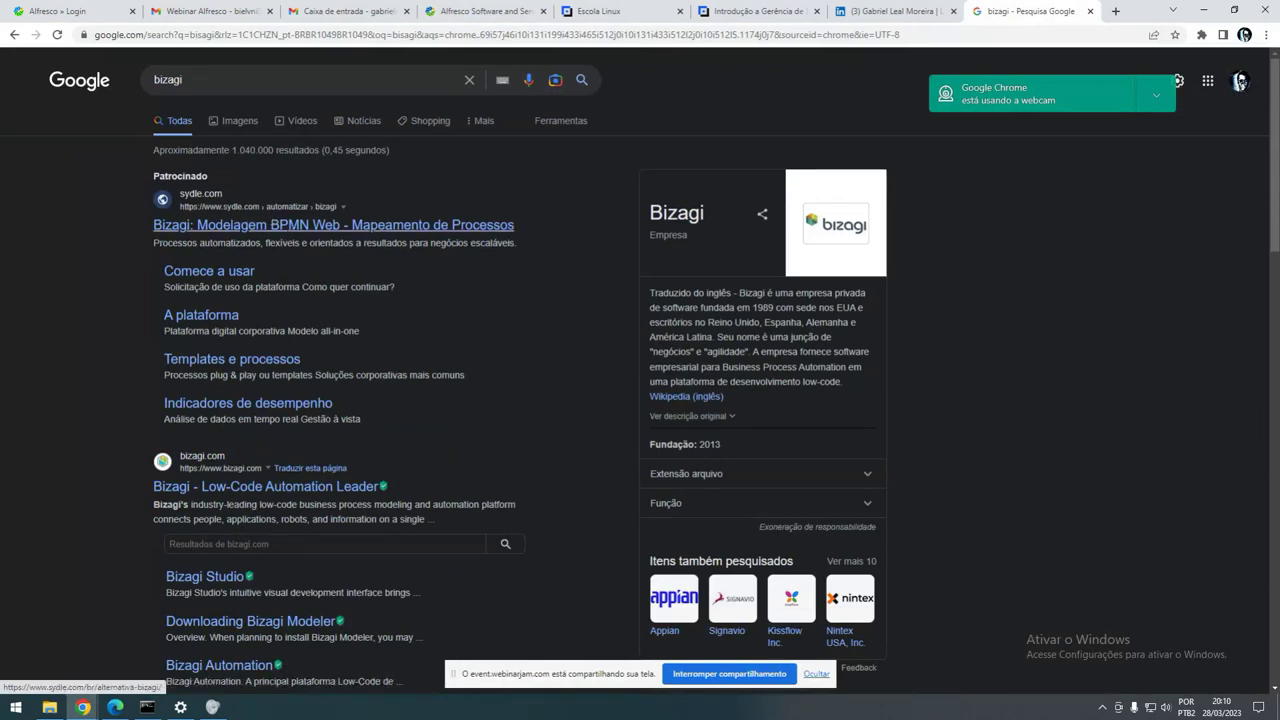
pyautogui.click(235, 120)
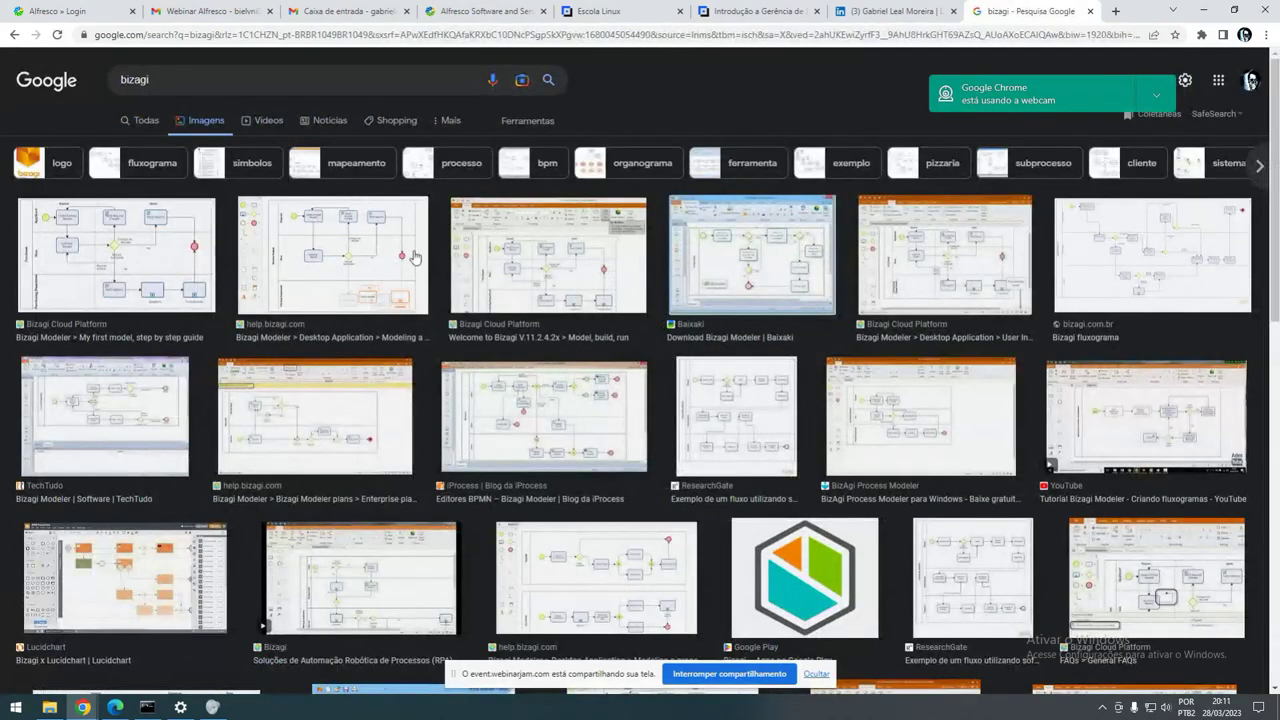
pyautogui.click(382, 260)
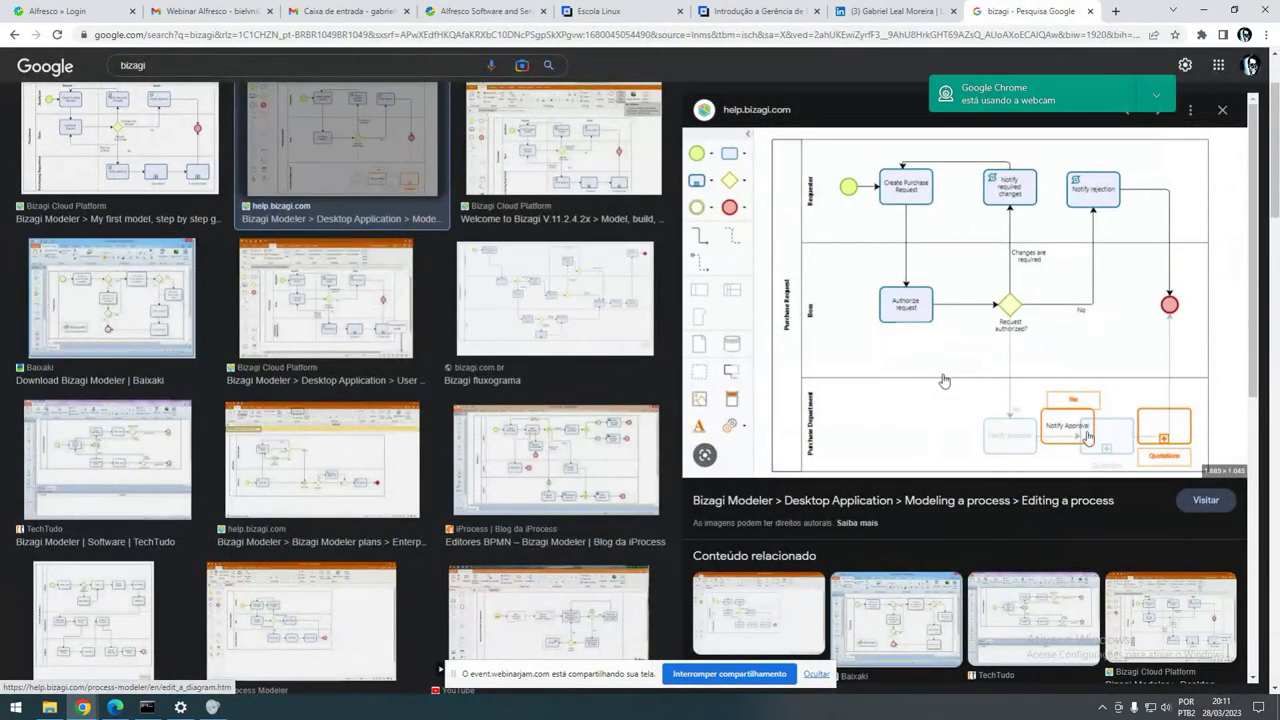
pyautogui.click(482, 11)
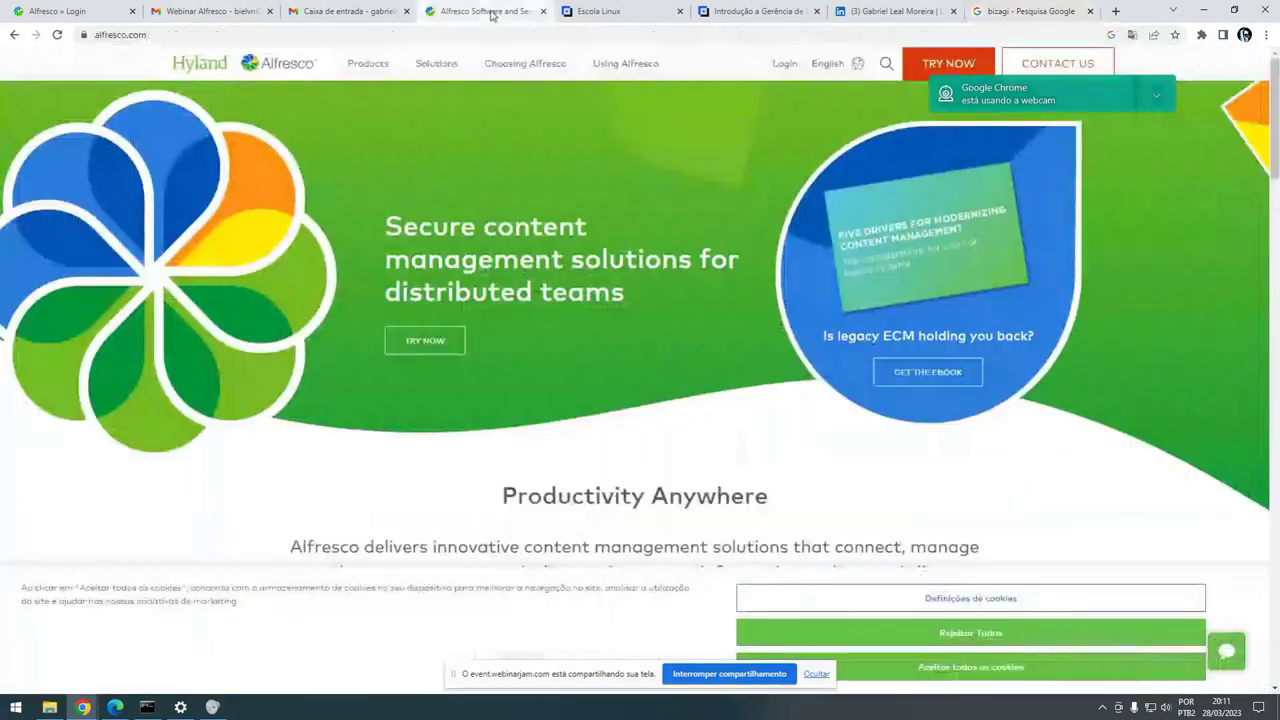
# - Close the 'bizagi - Pesquisa Google' tab, keeping the alfresco.com homepage in view
pyautogui.middleClick(1022, 14)
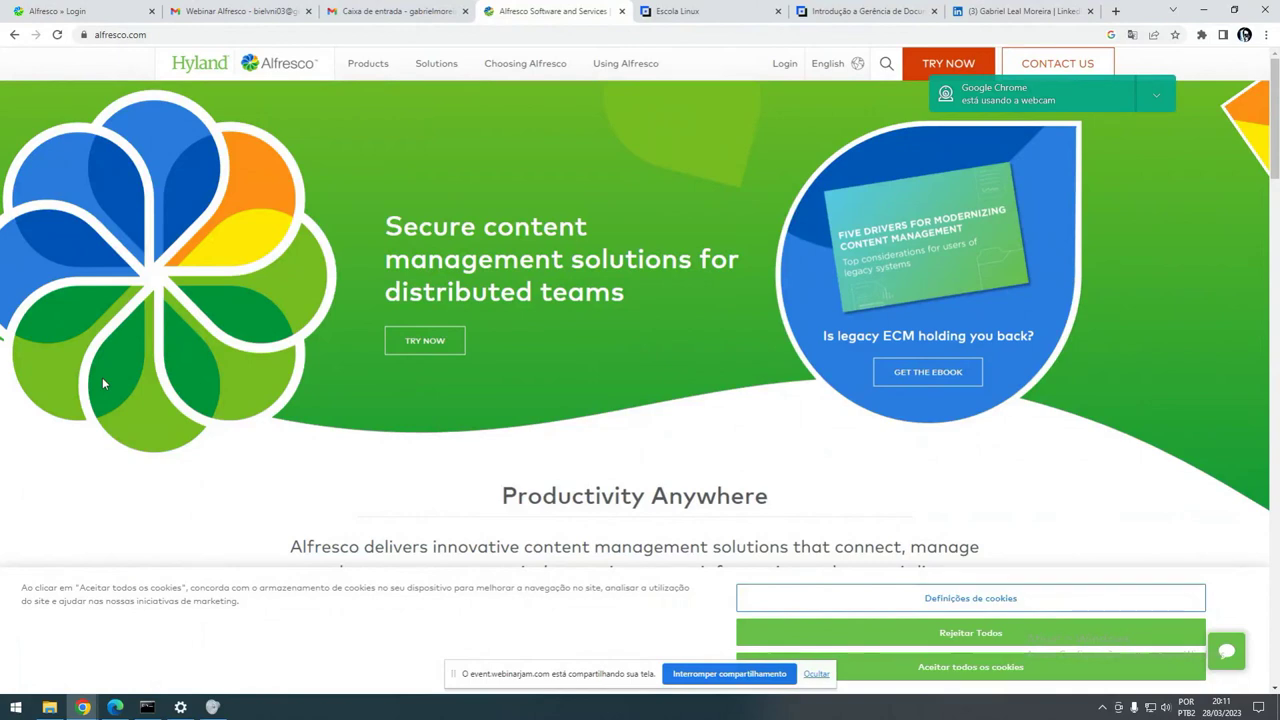
# - Run htop in the terminal, move its window aside to review Alfresco and Postgres processes, then return to Chrome
pyautogui.click(147, 707)
pyautogui.write('htop')
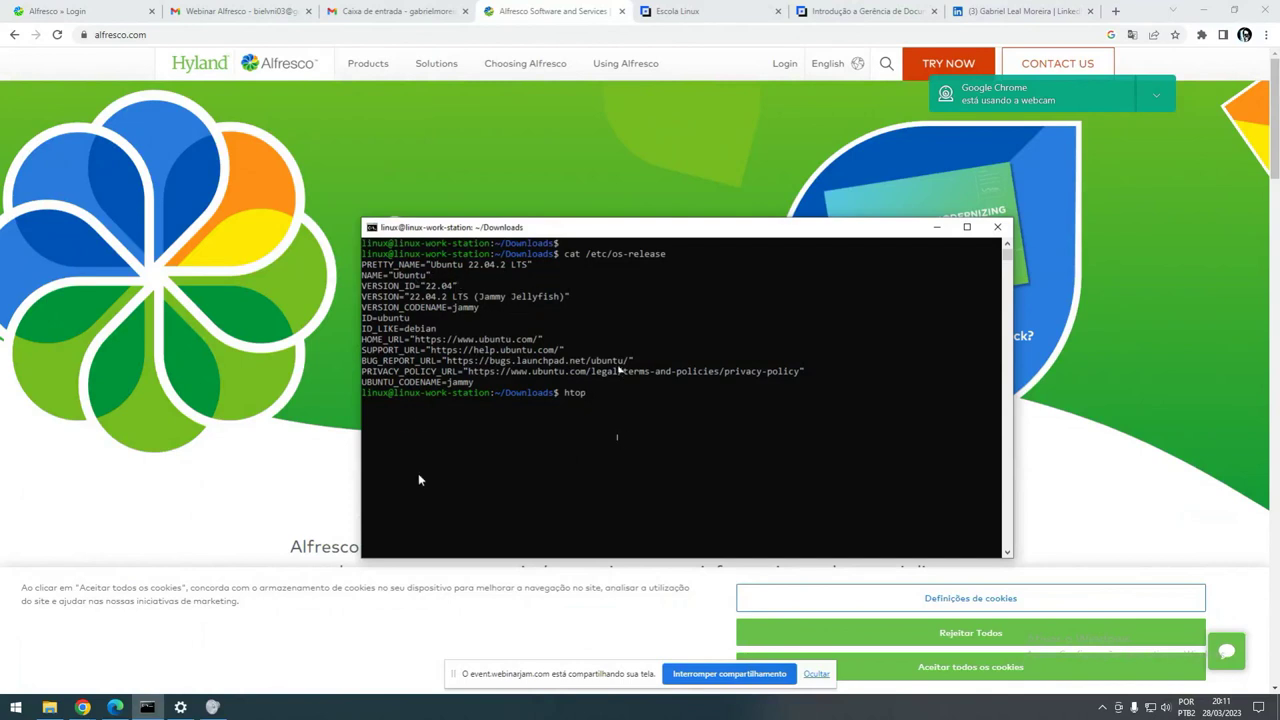
pyautogui.press('Return')
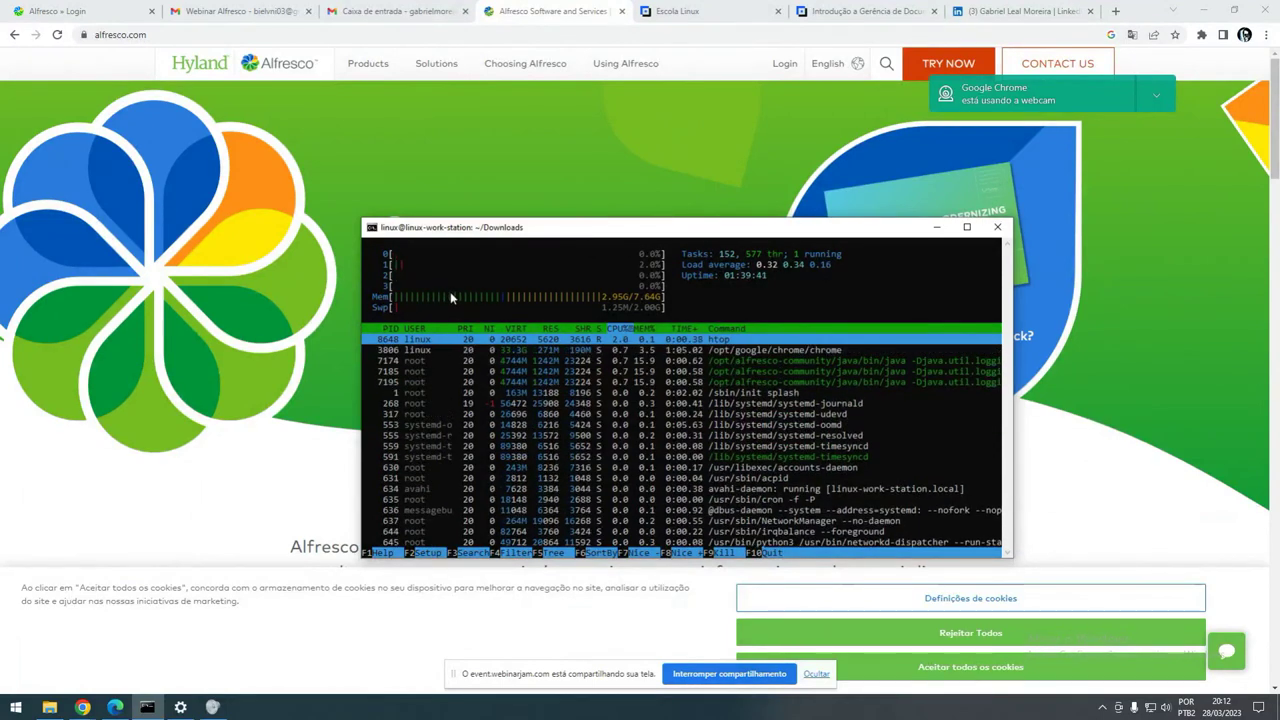
pyautogui.moveTo(569, 229); pyautogui.dragTo(521, 187)
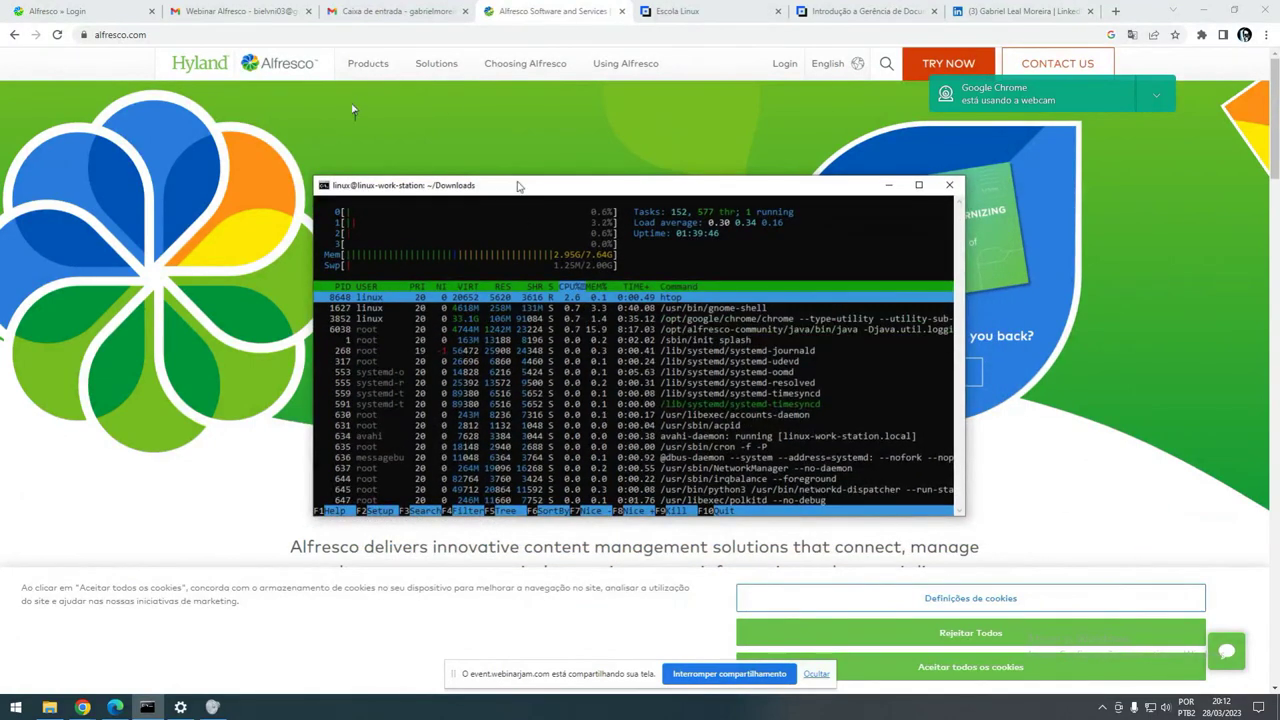
pyautogui.click(394, 140)
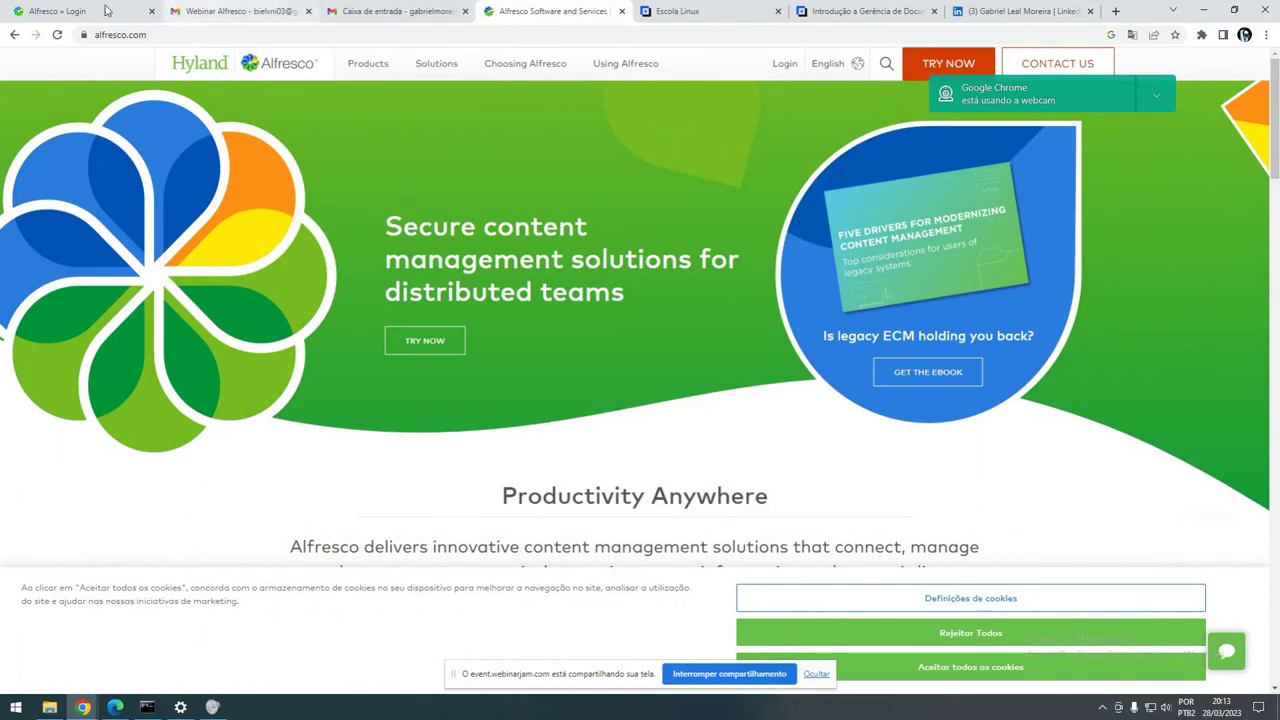
# - Attempt to sign in to Alfresco Share with username admin and the account password
pyautogui.click(57, 11)
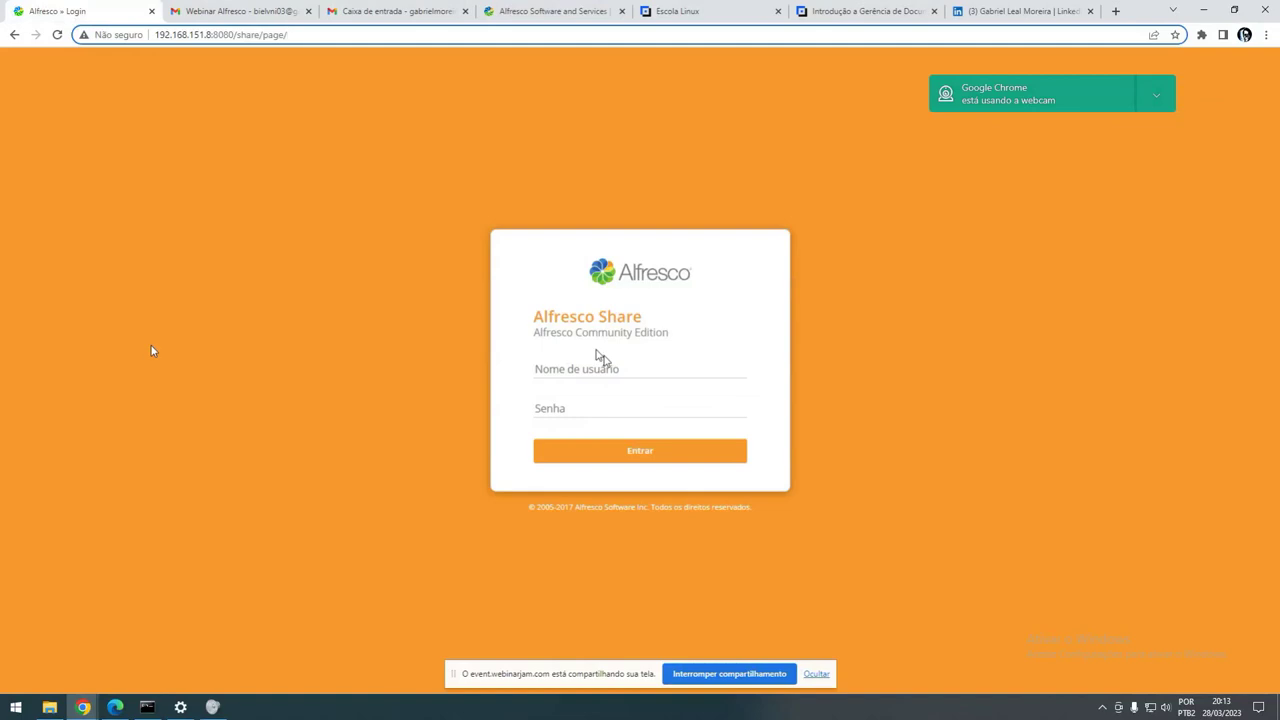
pyautogui.click(659, 363)
pyautogui.write('admin')
pyautogui.press('Tab')
pyautogui.write('admin')
pyautogui.press('Return')
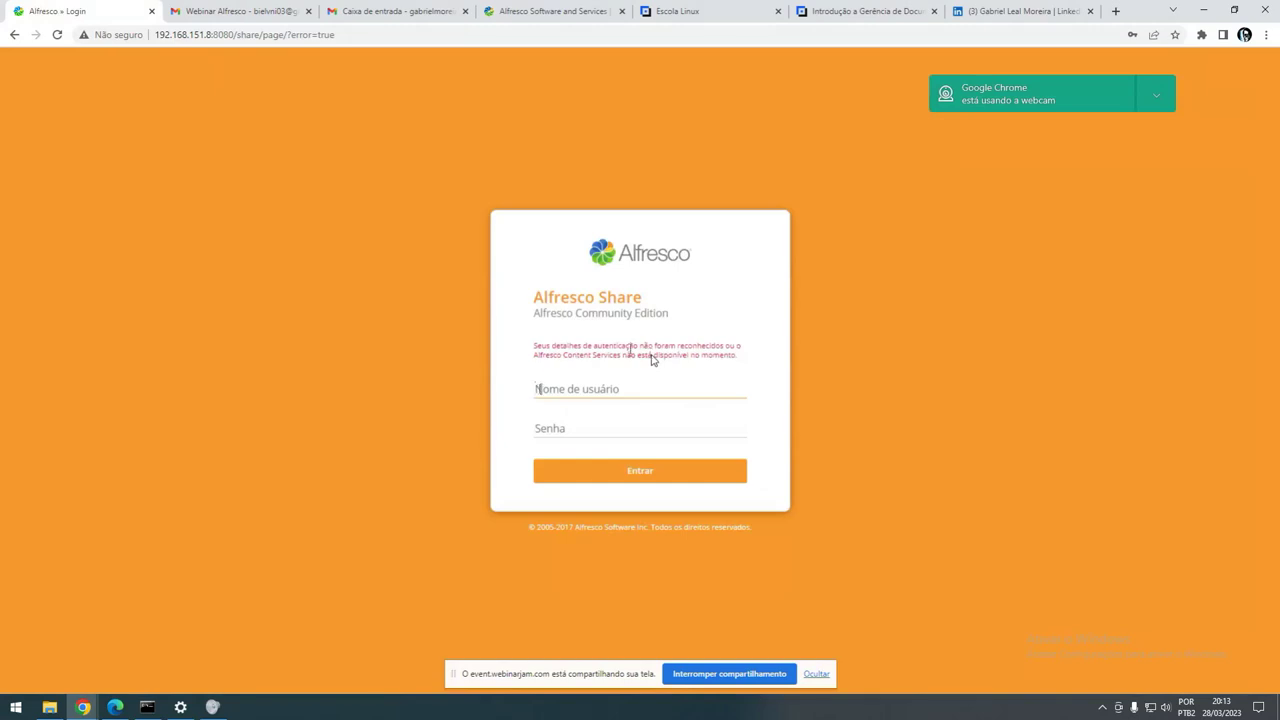
# - Sign in again using the saved admin username and the account password
pyautogui.click(617, 385)
pyautogui.click(614, 420)
pyautogui.click(600, 421)
pyautogui.write('admin')
pyautogui.press('Return')
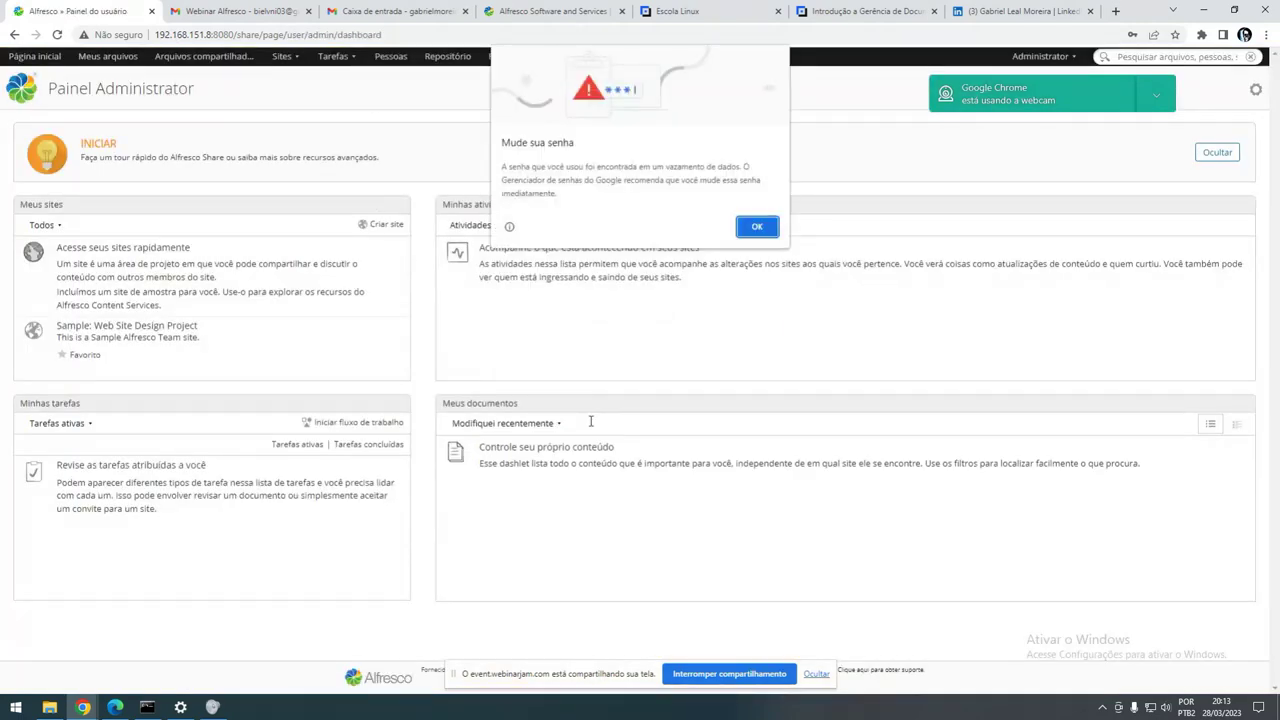
# - Dismiss Chrome's password breach warning and save-password popup, returning to the Administrator dashboard
pyautogui.click(747, 232)
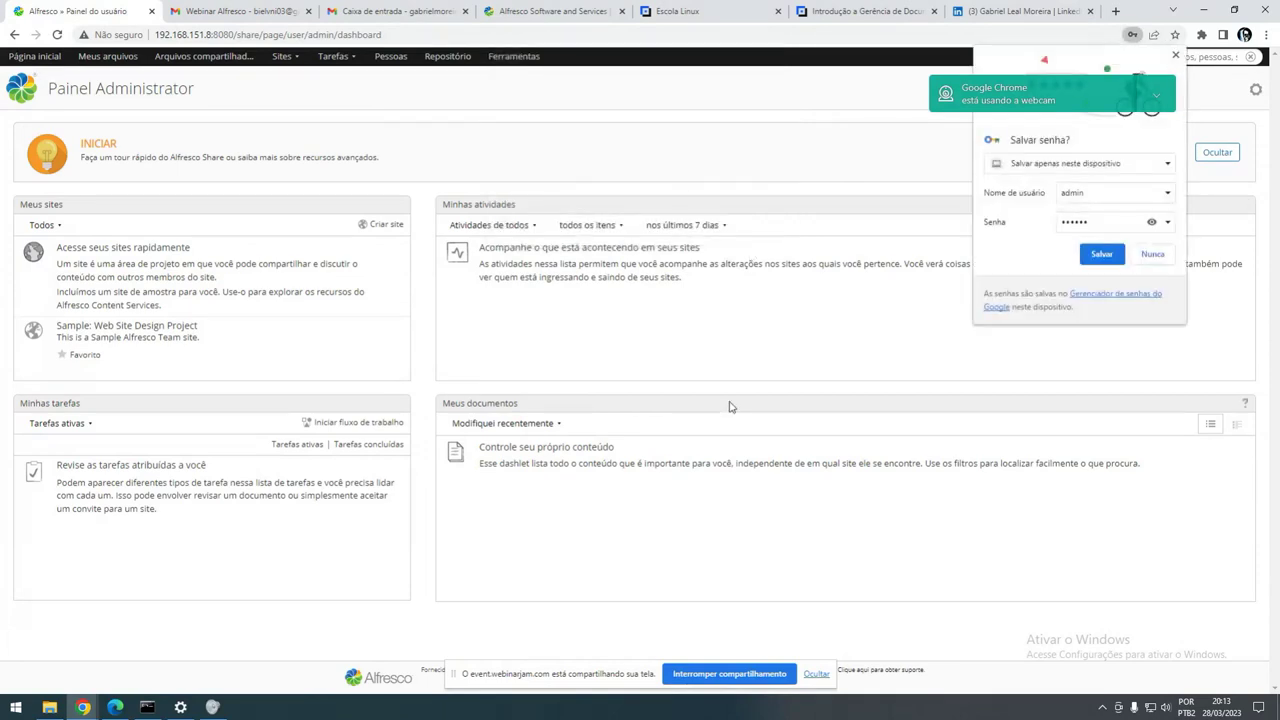
pyautogui.click(1176, 55)
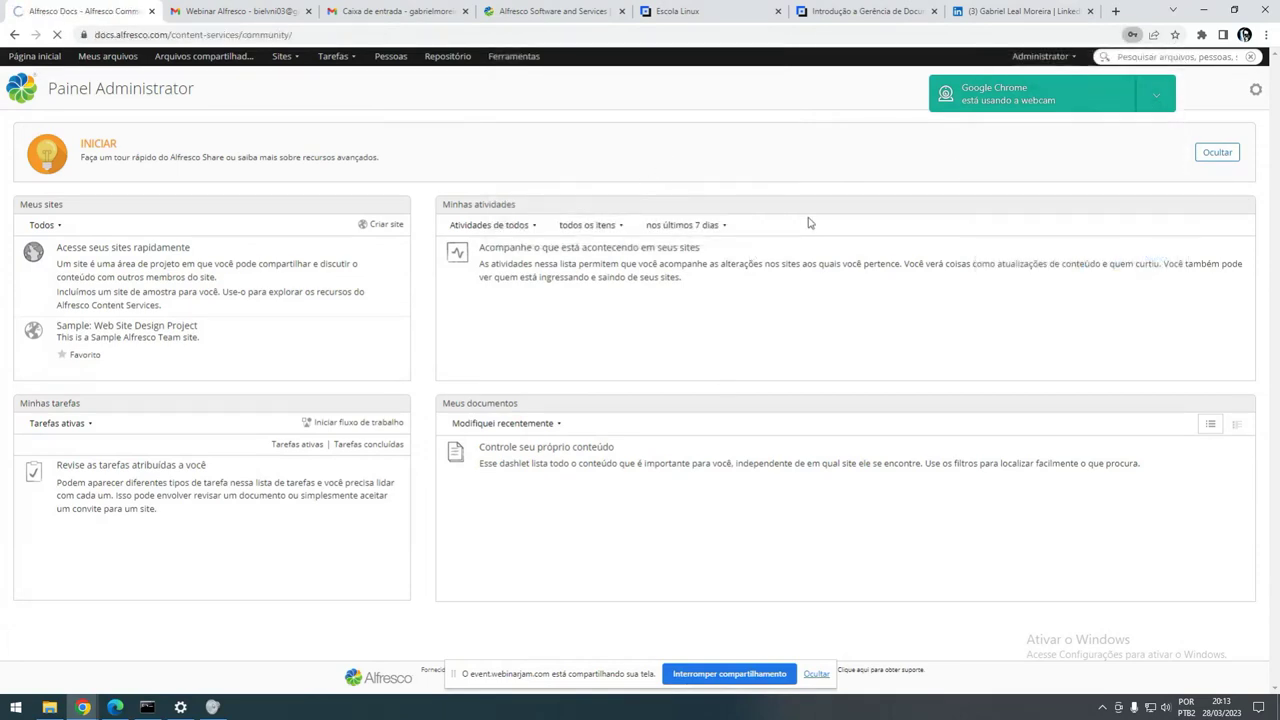
pyautogui.hotkey('alt', 'Left')
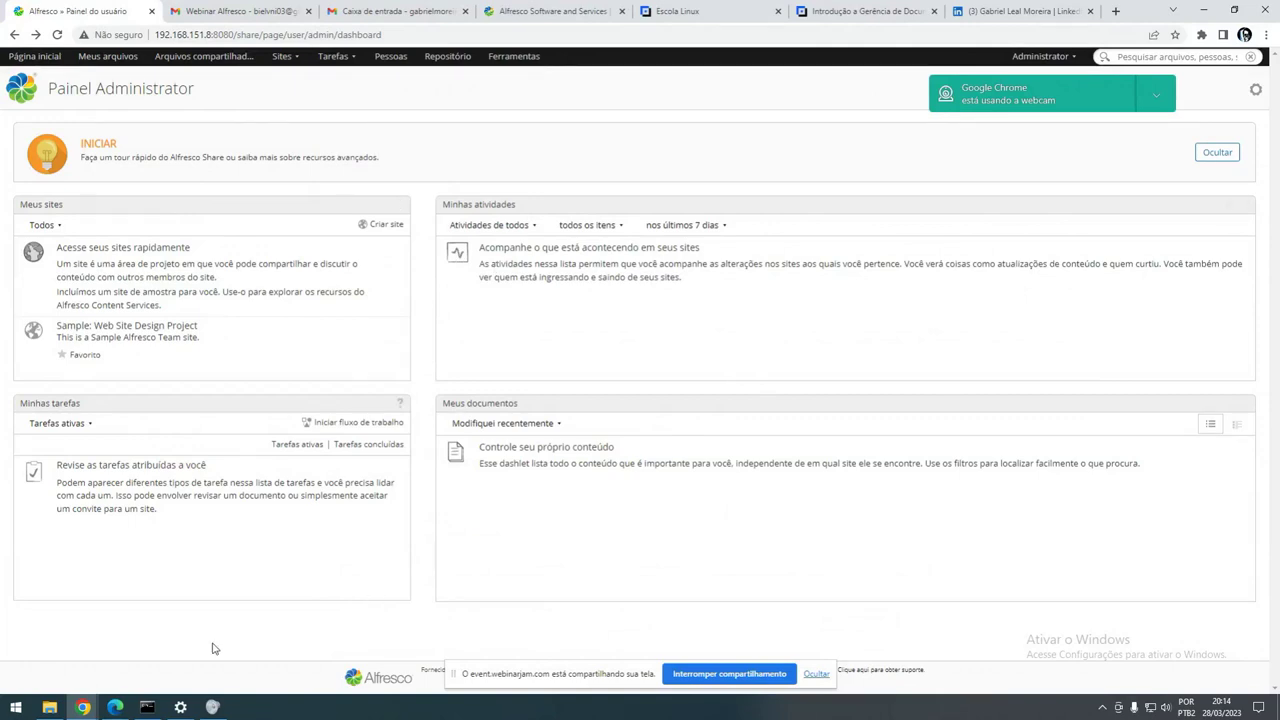
# - Quit htop, list the Downloads folder and maximize the terminal window
pyautogui.click(147, 707)
pyautogui.press('q')
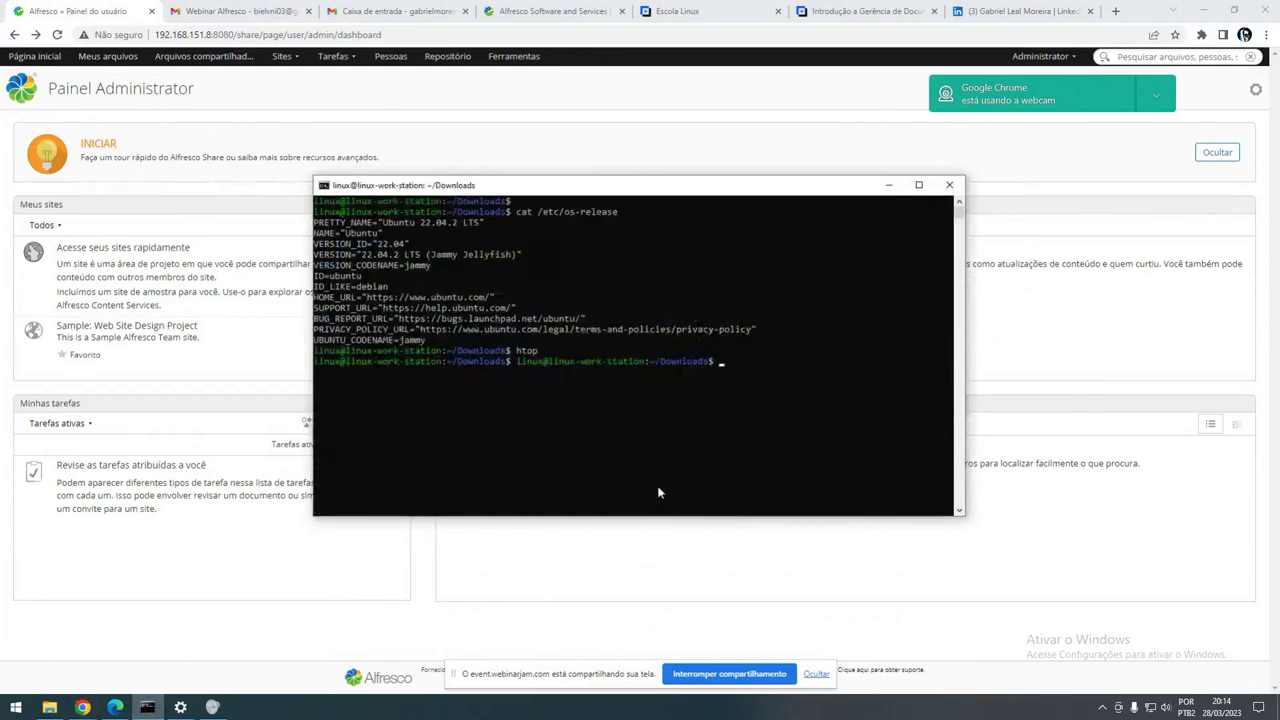
pyautogui.write('ls')
pyautogui.press('Return')
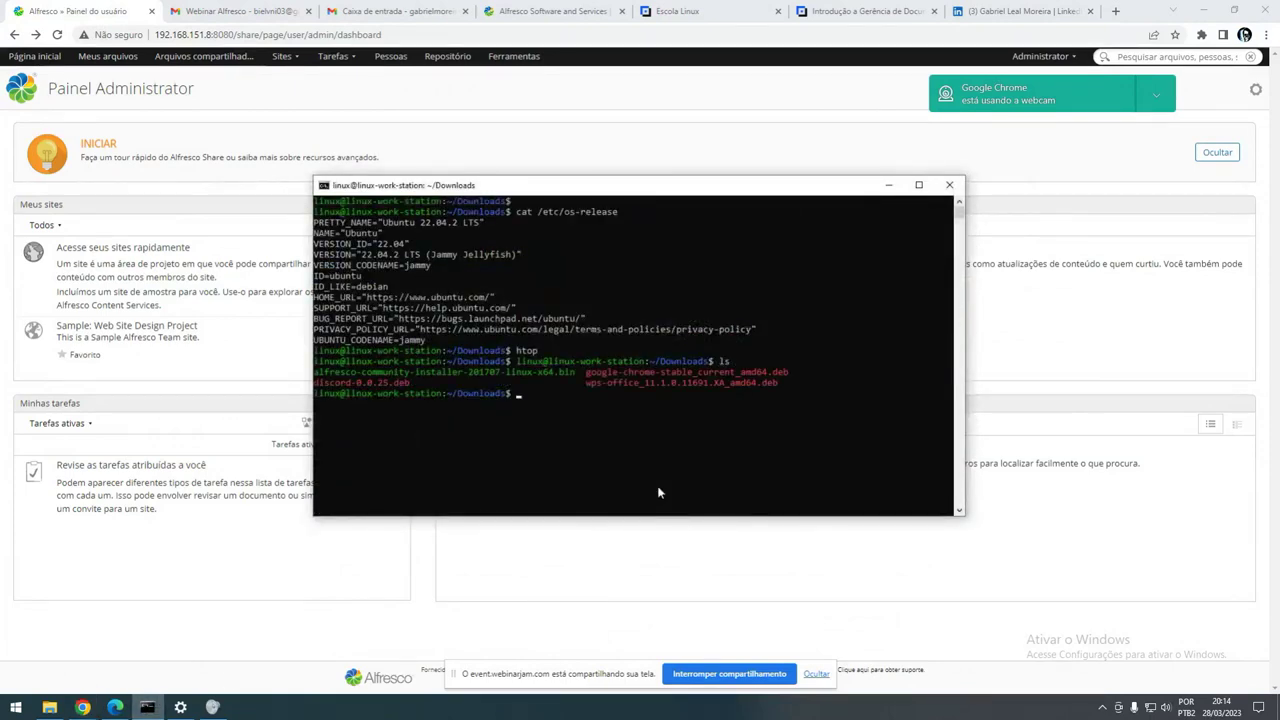
pyautogui.doubleClick(712, 189)
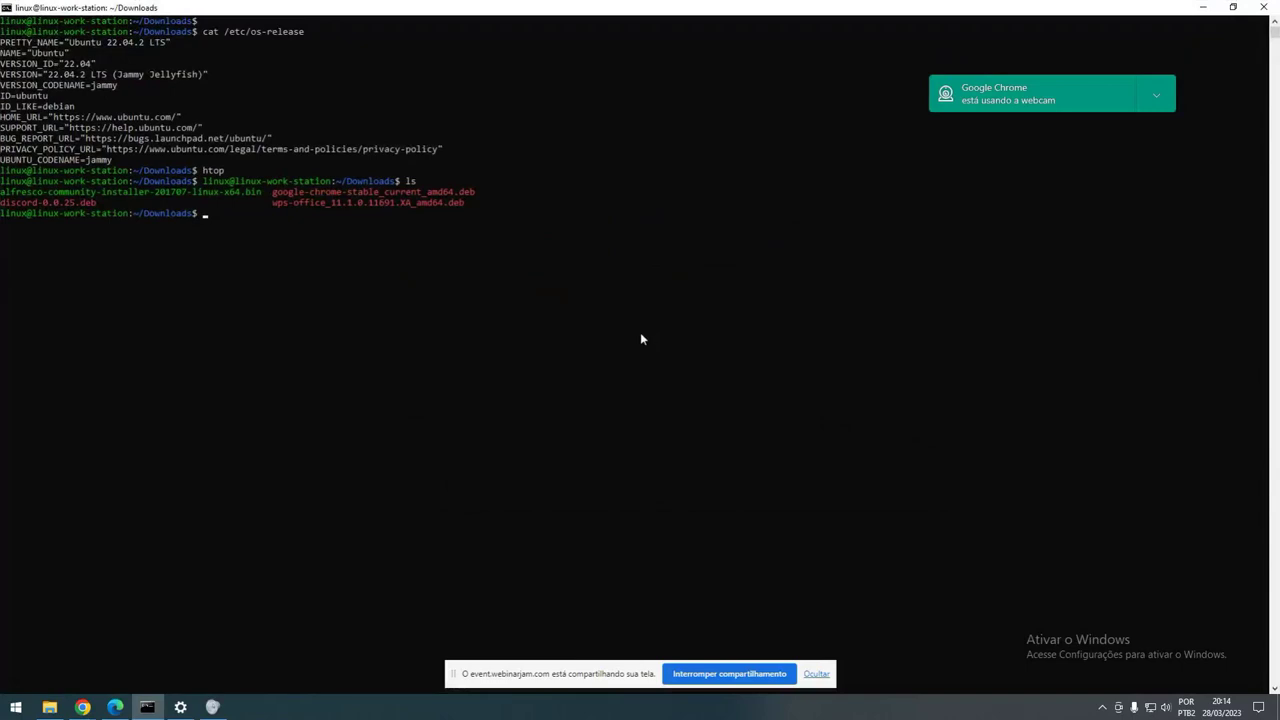
# - List /opt/alfresco-community's contents, then go back and list the home folder
pyautogui.write('cd /opt/a')
pyautogui.press('Tab')
pyautogui.press('Return')
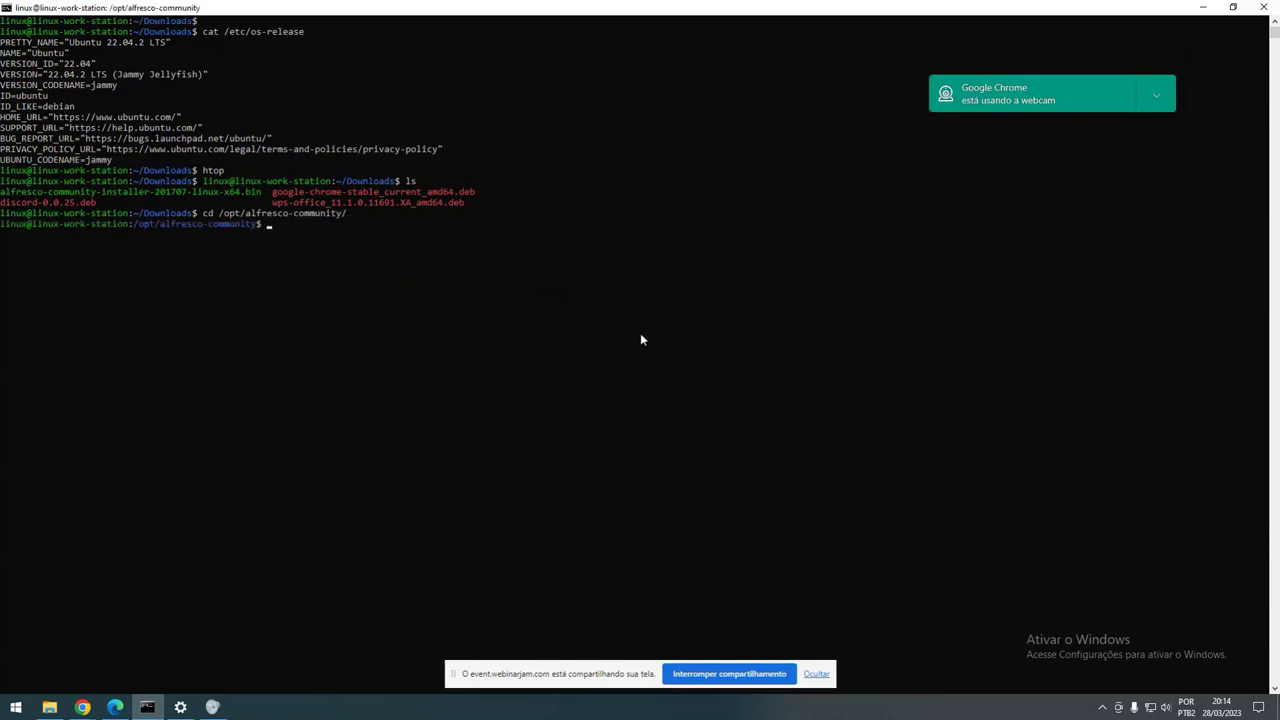
pyautogui.write('ls')
pyautogui.press('Return')
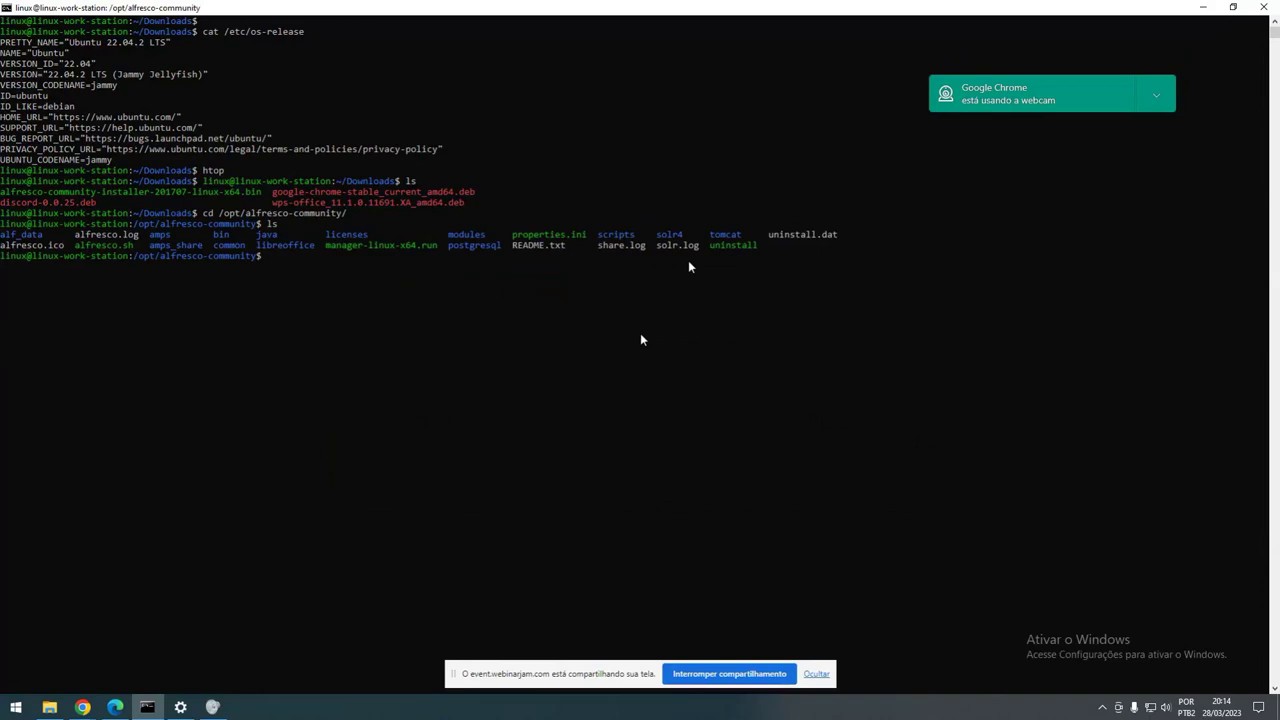
pyautogui.write('cd')
pyautogui.press('Return')
pyautogui.write('ls')
pyautogui.press('Return')
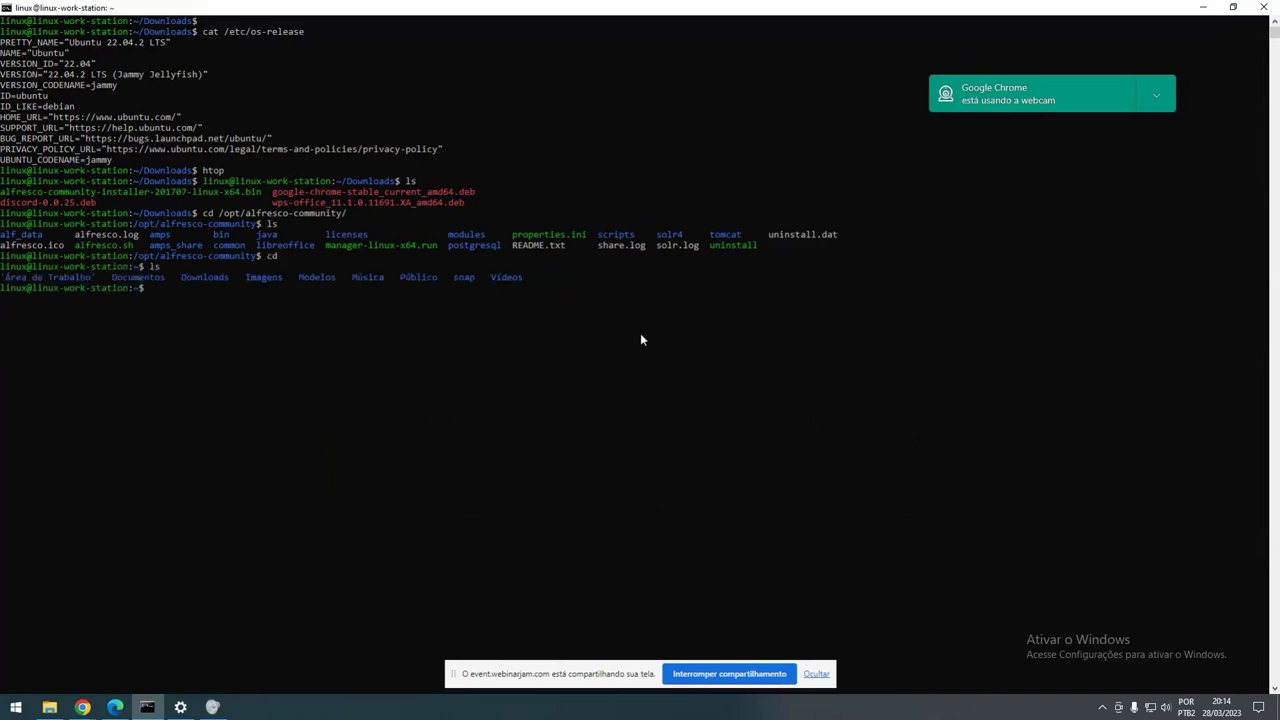
# - Return to /opt/alfresco-community, list it again and highlight postgresql in the listing
pyautogui.write('cd /opt/a')
pyautogui.press('Tab')
pyautogui.press('Return')
pyautogui.write('ls')
pyautogui.press('Return')
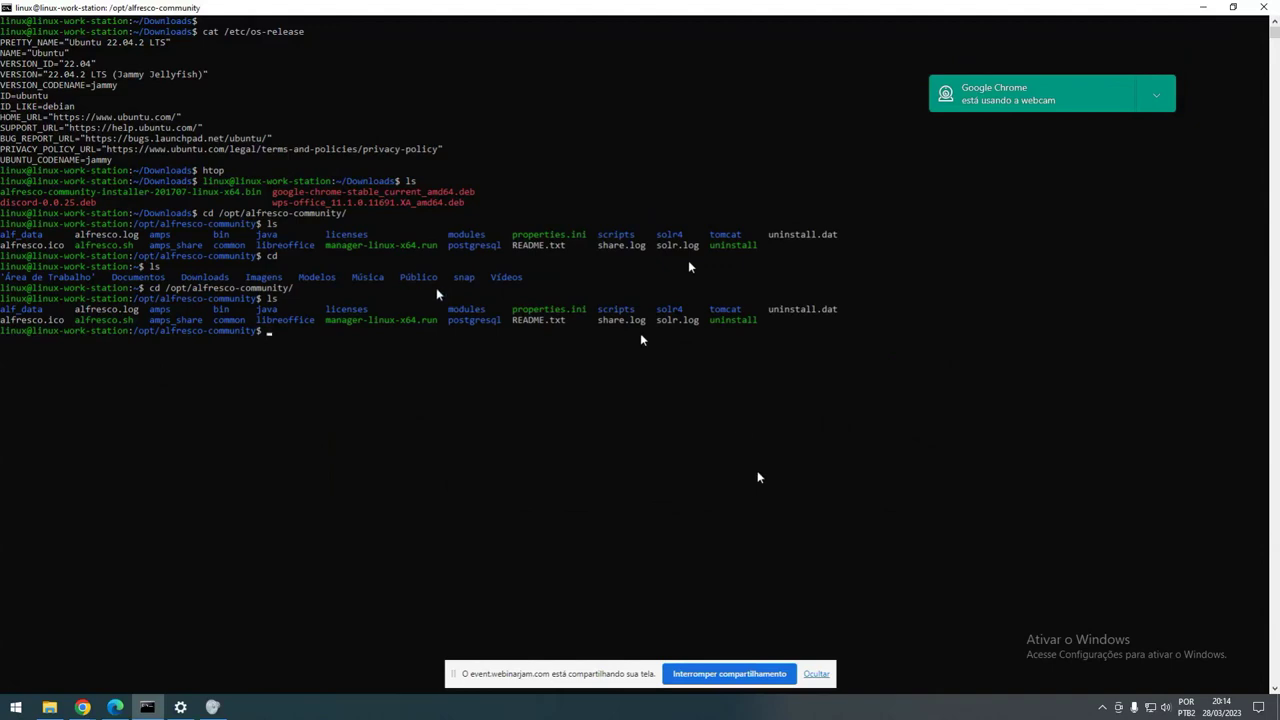
pyautogui.moveTo(640, 333); pyautogui.dragTo(262, 300)
pyautogui.click(386, 363)
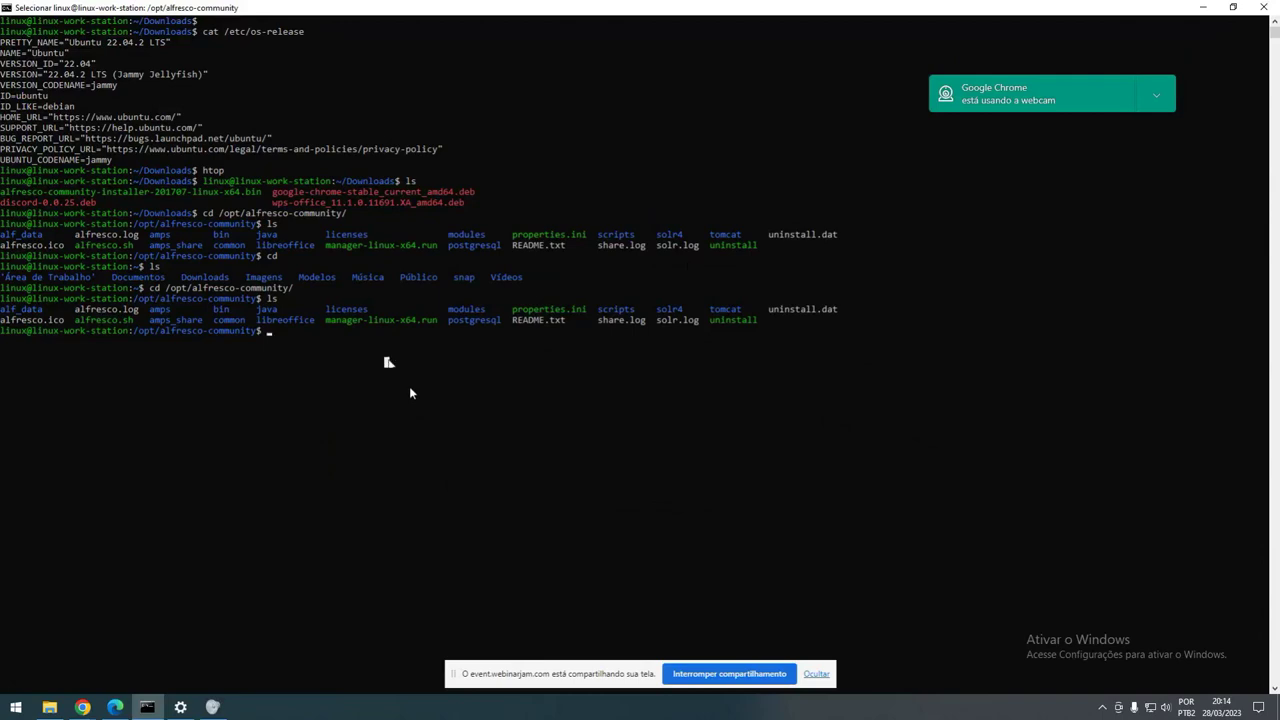
pyautogui.moveTo(508, 322); pyautogui.dragTo(450, 326)
# - Run netstat -lntp and highlight the :::8080 and 127.0.0.1:5432 listening rows
pyautogui.write('nets')
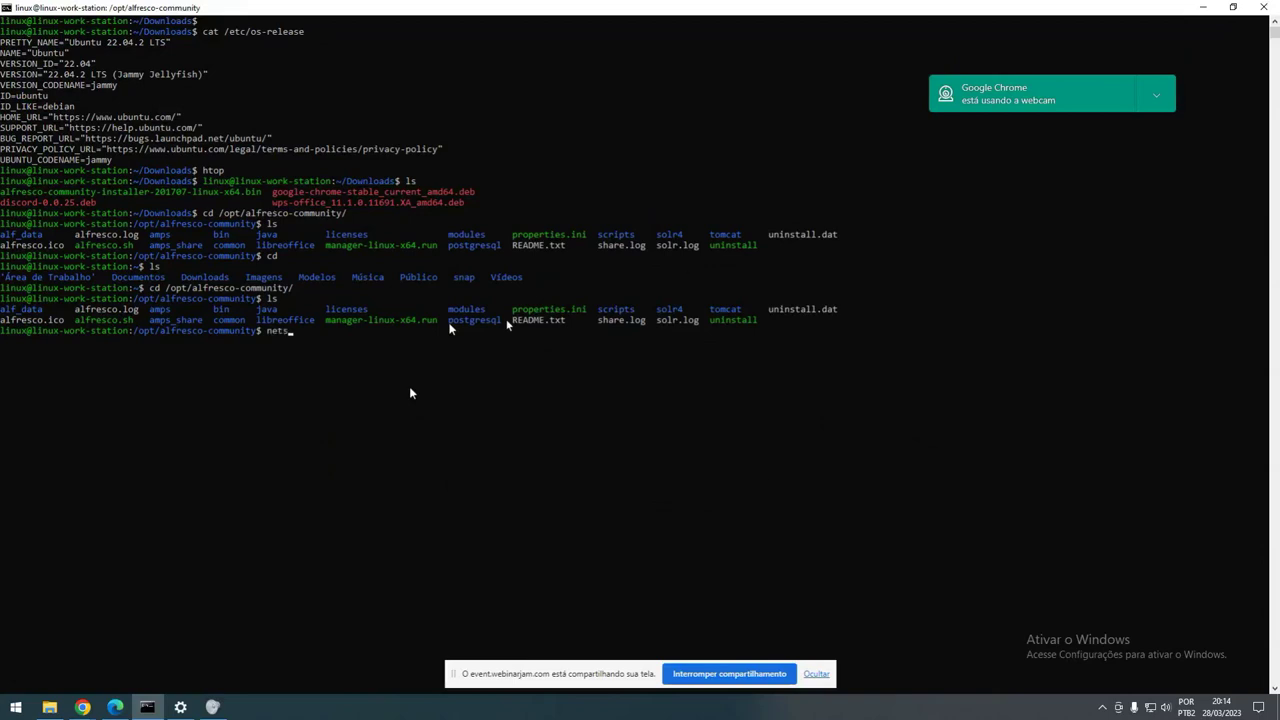
pyautogui.write('tat -lntp')
pyautogui.press('Return')
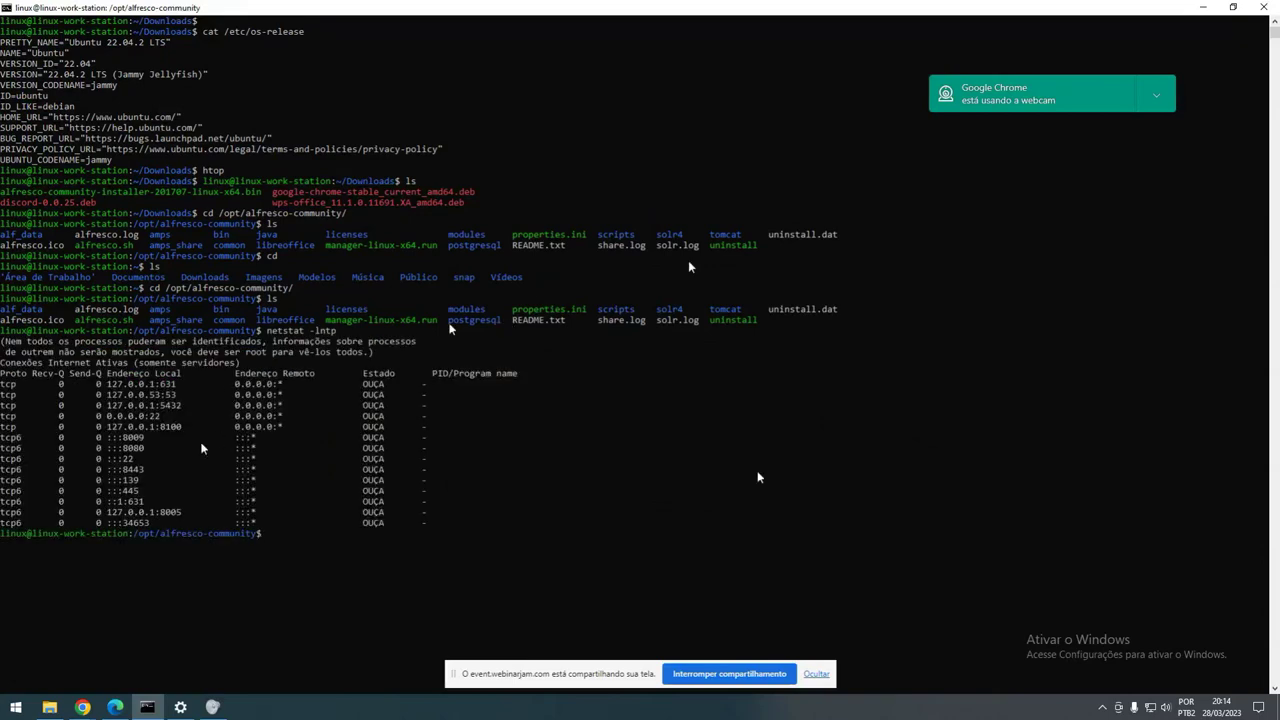
pyautogui.moveTo(81, 446); pyautogui.dragTo(415, 452)
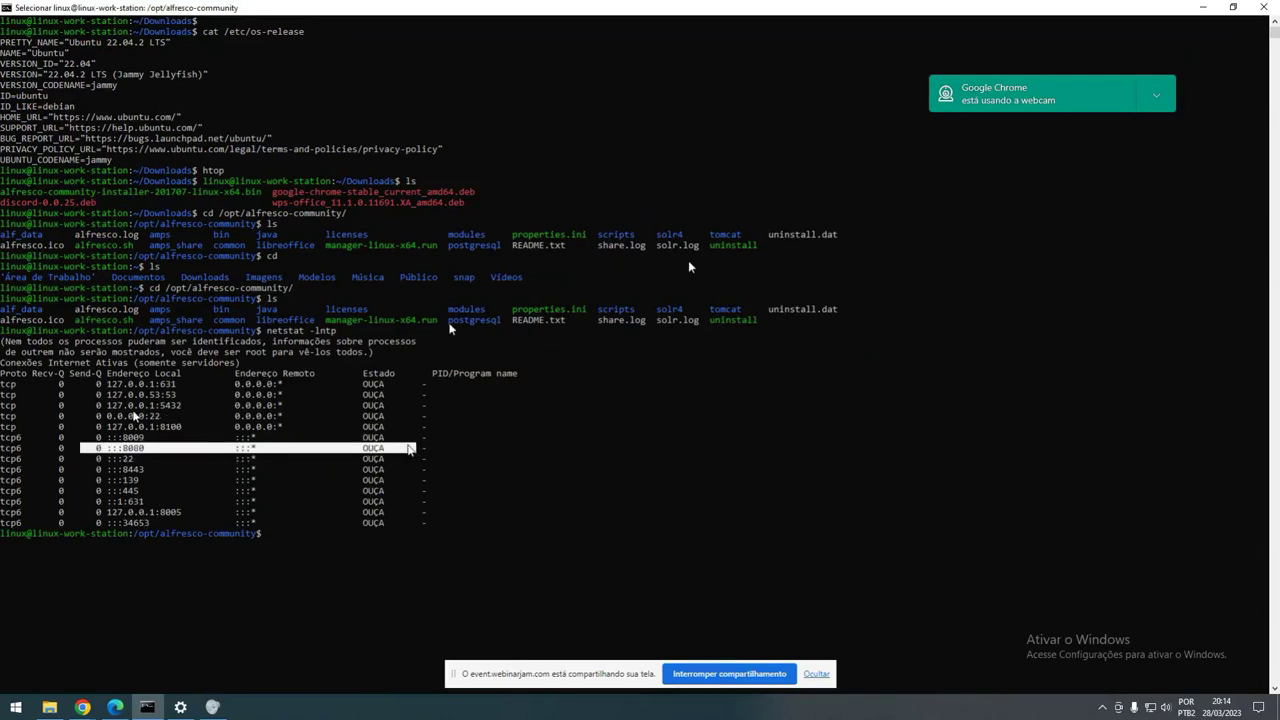
pyautogui.moveTo(101, 405); pyautogui.dragTo(356, 415)
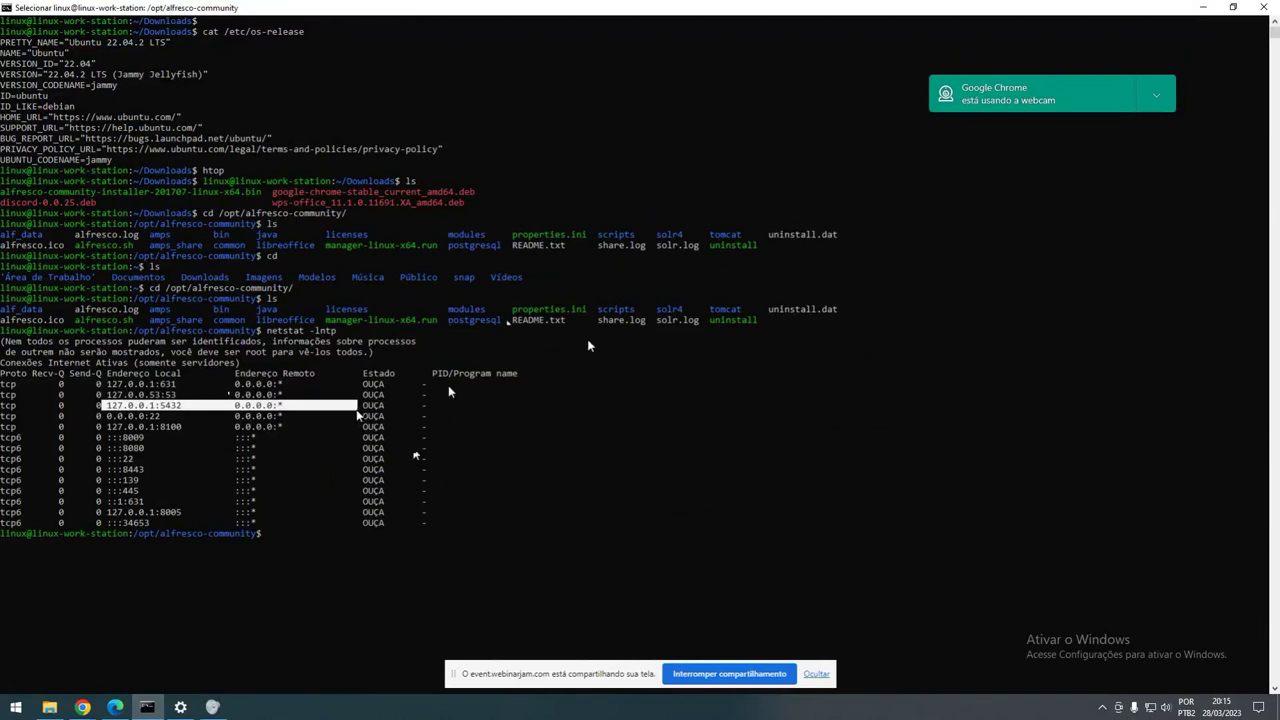
# - Minimize the terminal to reveal the Alfresco Share Administrator dashboard in Chrome
pyautogui.click(1203, 7)
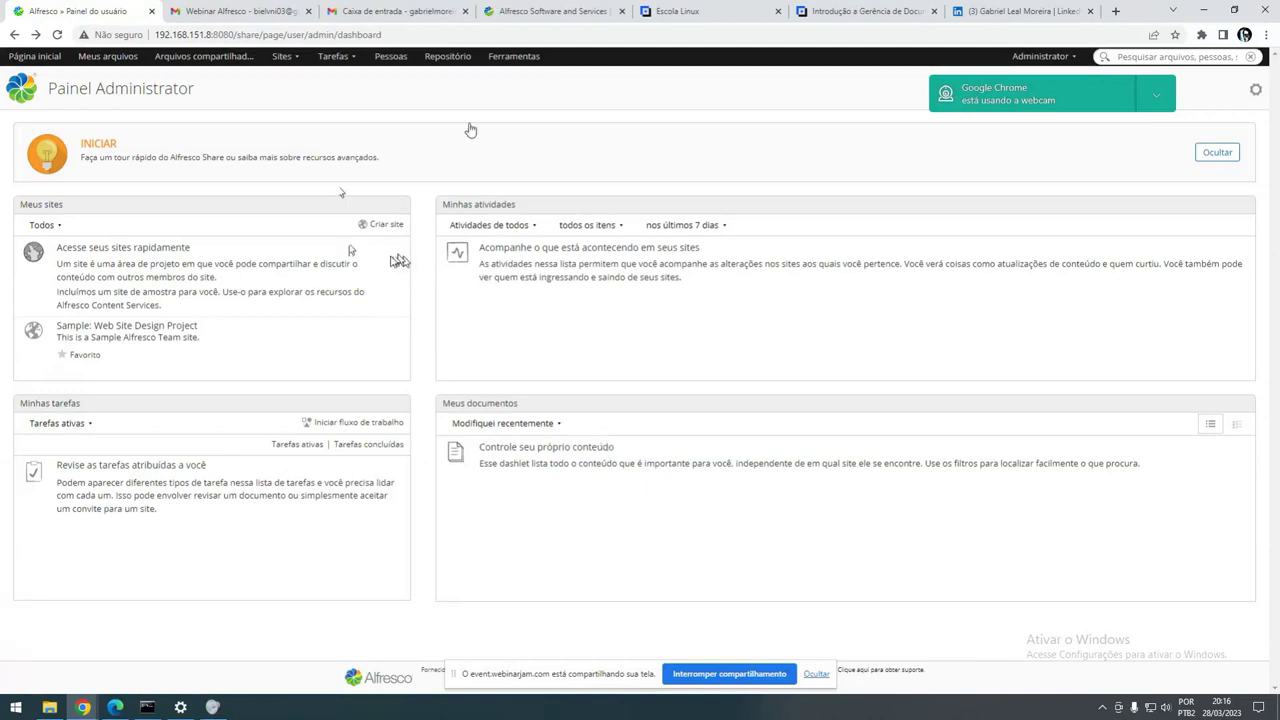
pyautogui.click(508, 60)
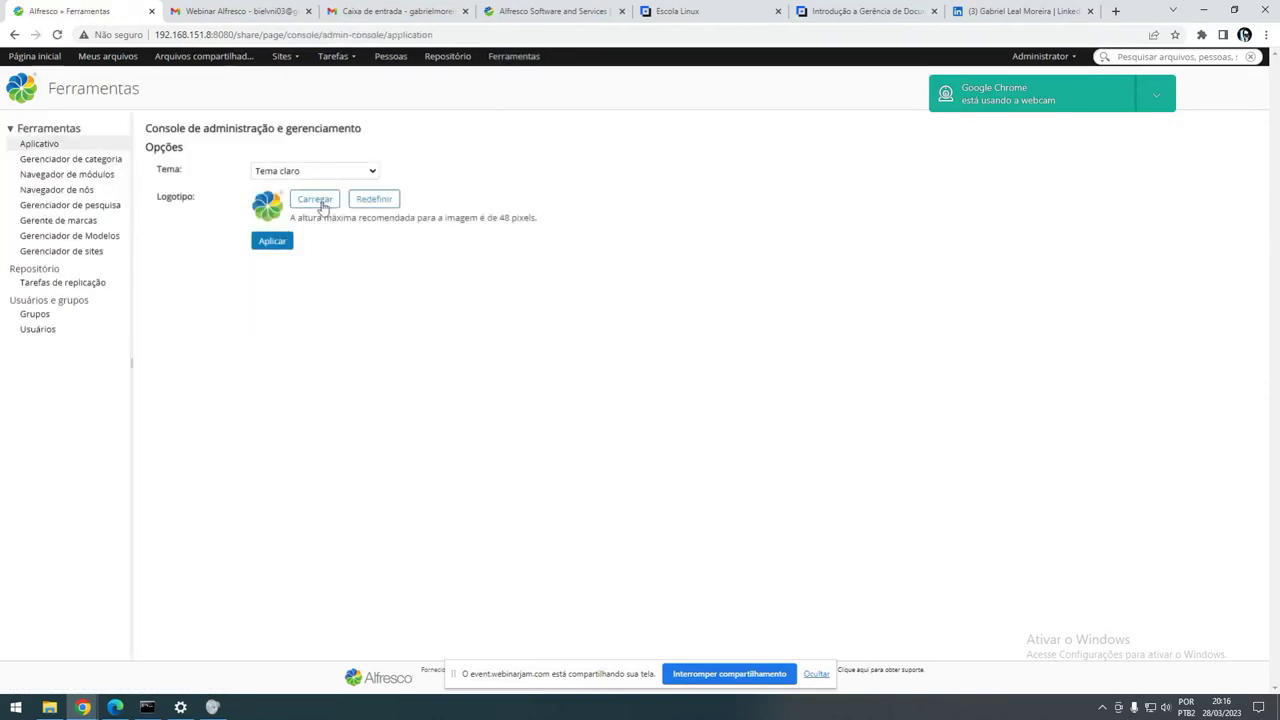
pyautogui.click(287, 174)
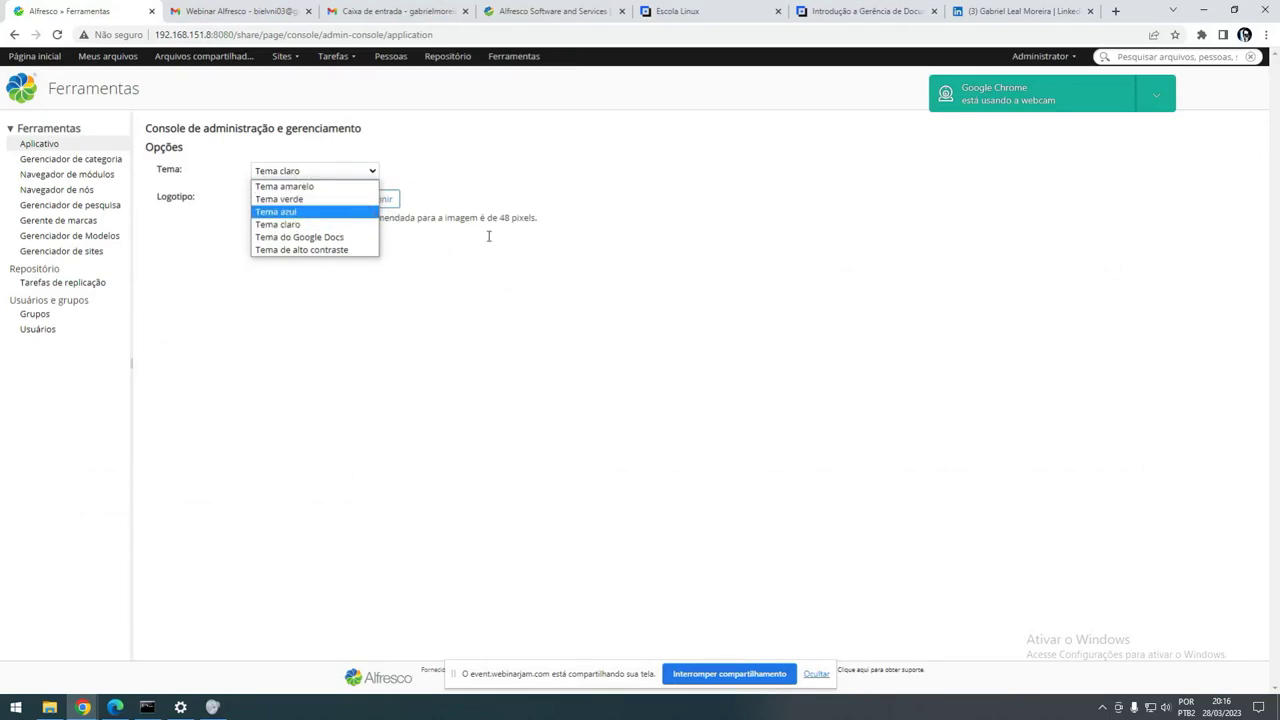
pyautogui.click(571, 317)
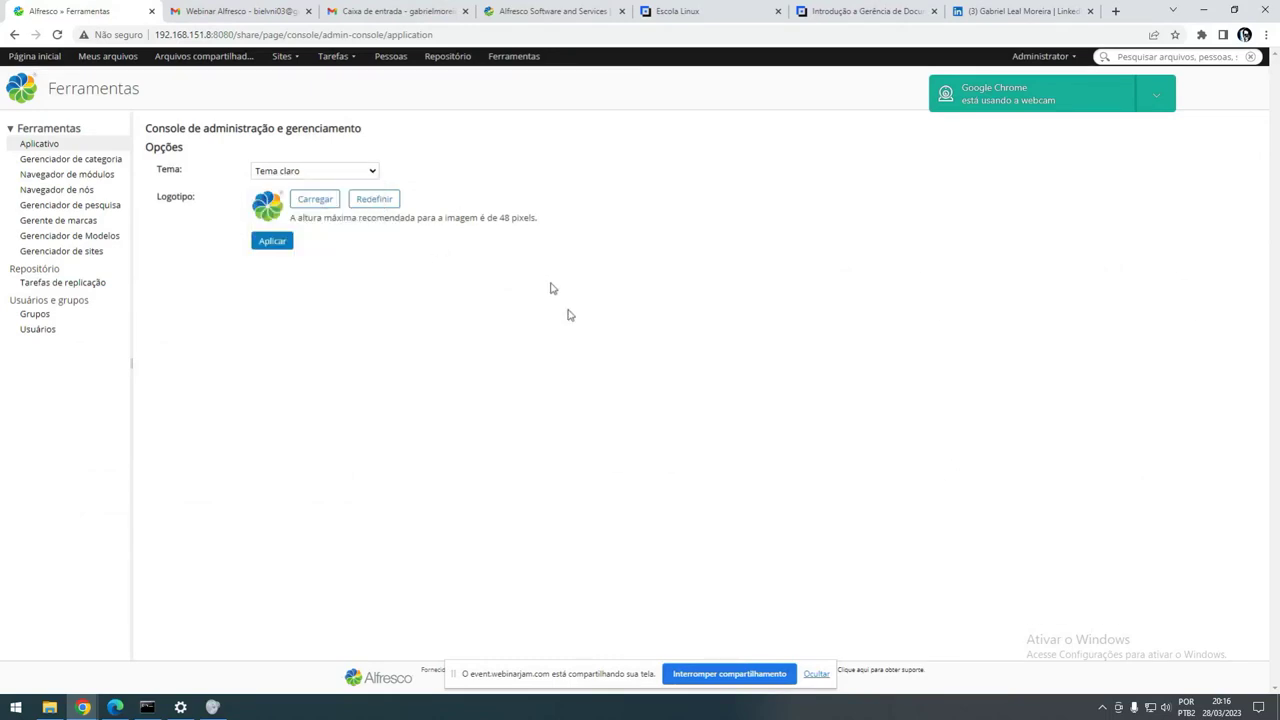
pyautogui.click(107, 56)
pyautogui.click(34, 56)
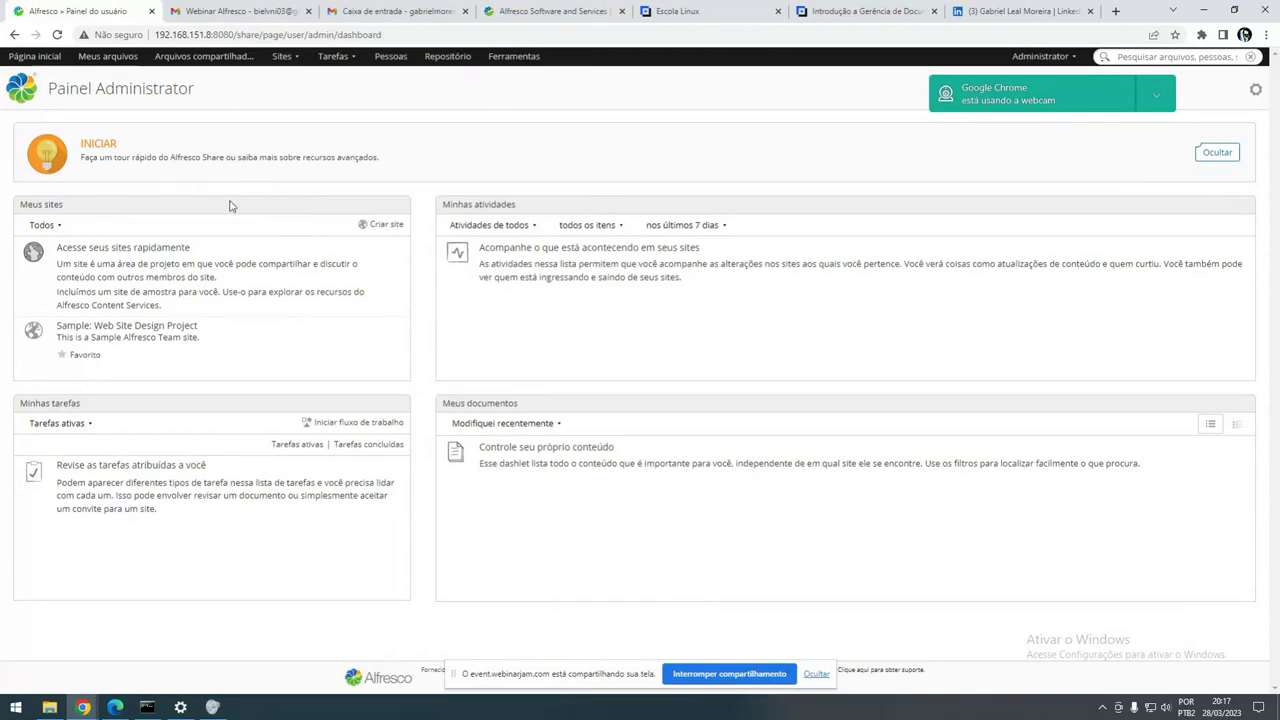
# - Log off from Alfresco Share and load the /share/ login page from the server's root address
pyautogui.click(1043, 56)
pyautogui.click(1049, 215)
pyautogui.moveTo(234, 34); pyautogui.dragTo(505, 52)
pyautogui.press('BackSpace')
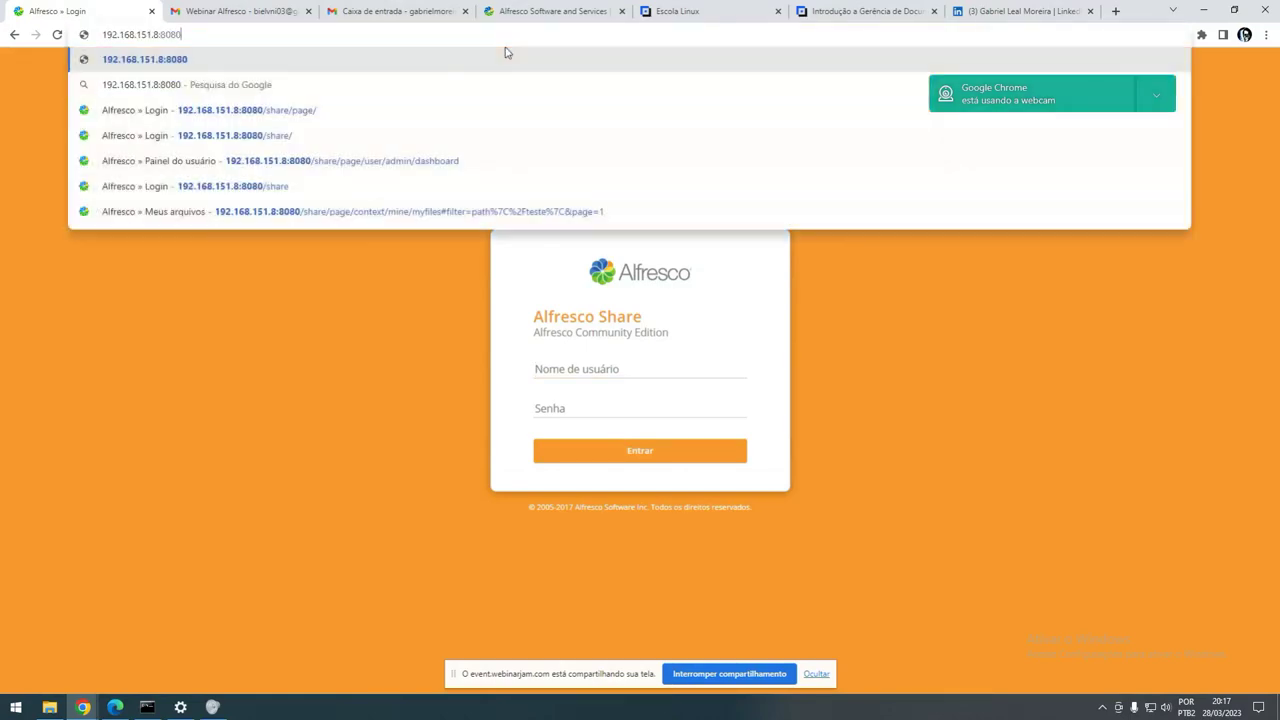
pyautogui.press('Return')
pyautogui.click(376, 35)
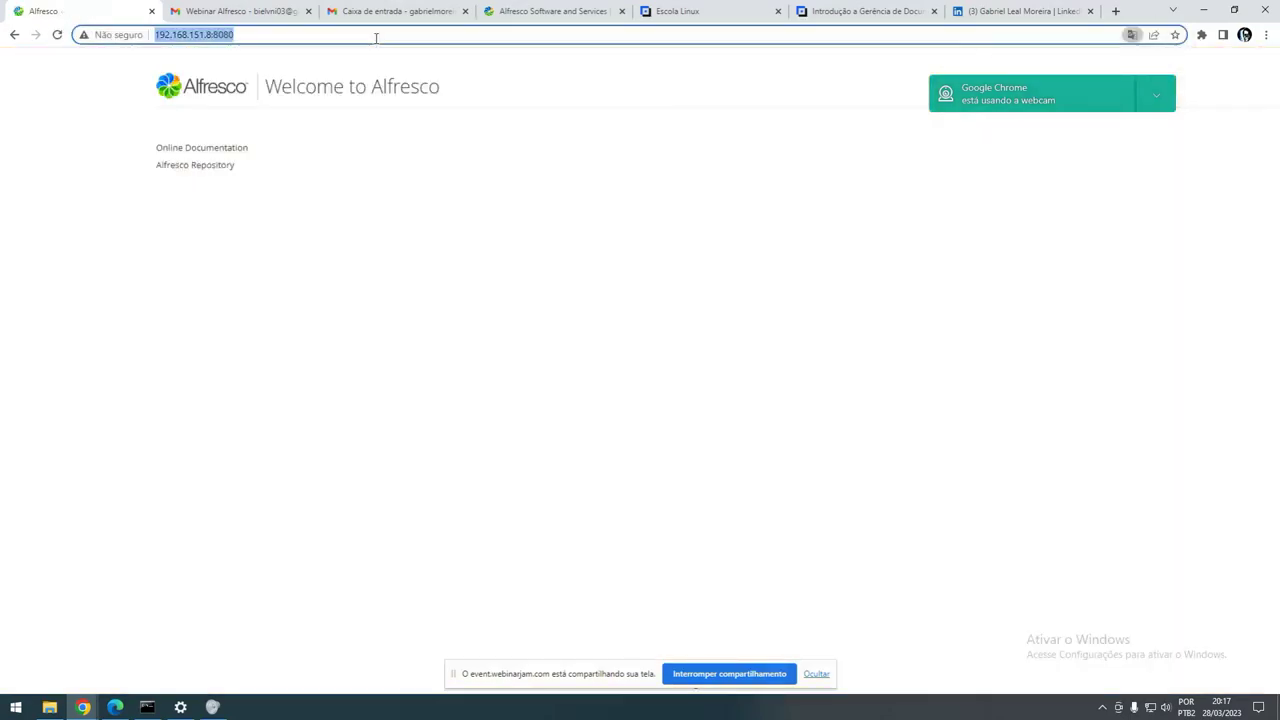
pyautogui.click(376, 36)
pyautogui.write('/share/')
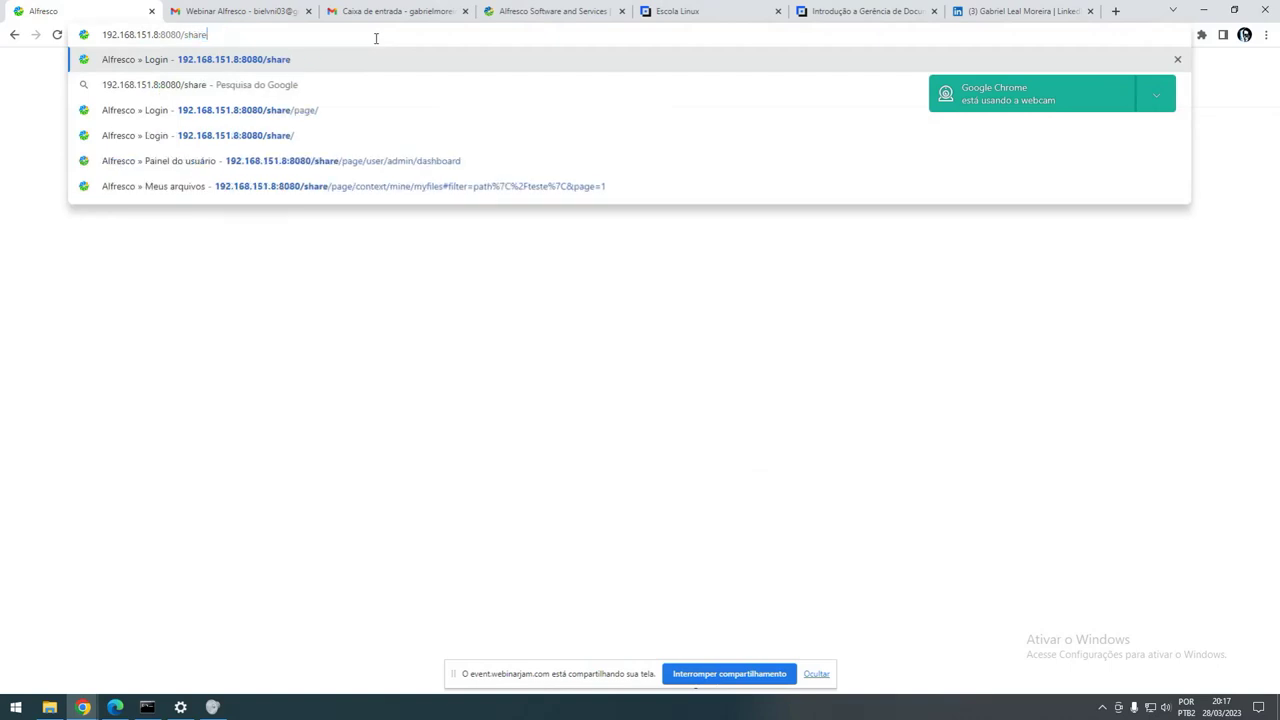
pyautogui.press('Return')
# - Sign in with the administrator username and password, dismissing Chrome's password breach warning
pyautogui.click(571, 377)
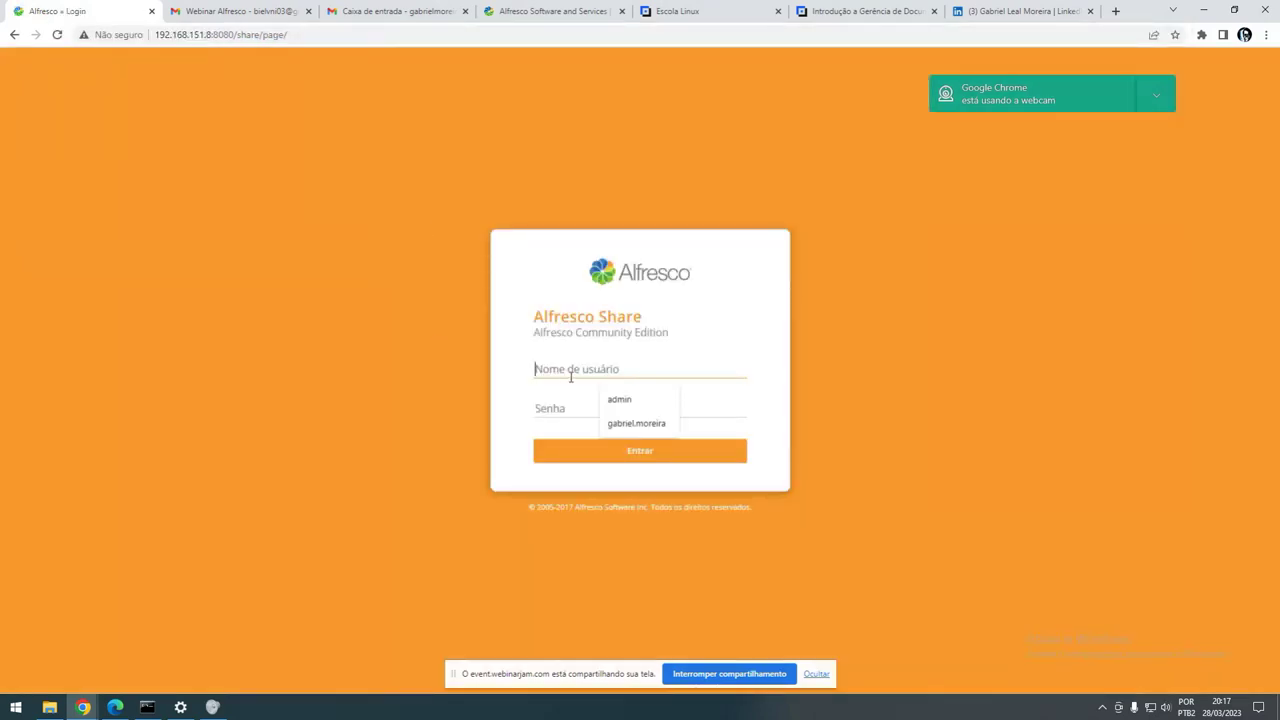
pyautogui.write('admin')
pyautogui.press('Tab')
pyautogui.write('admin1')
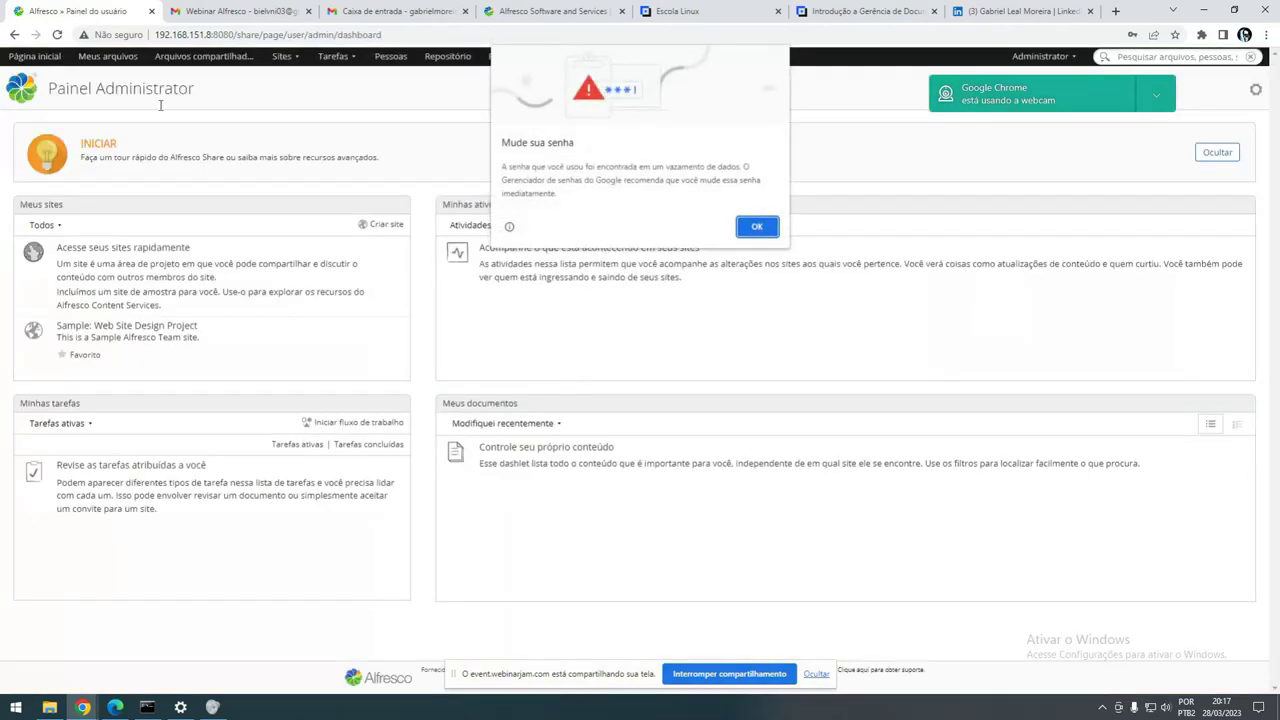
pyautogui.click(757, 226)
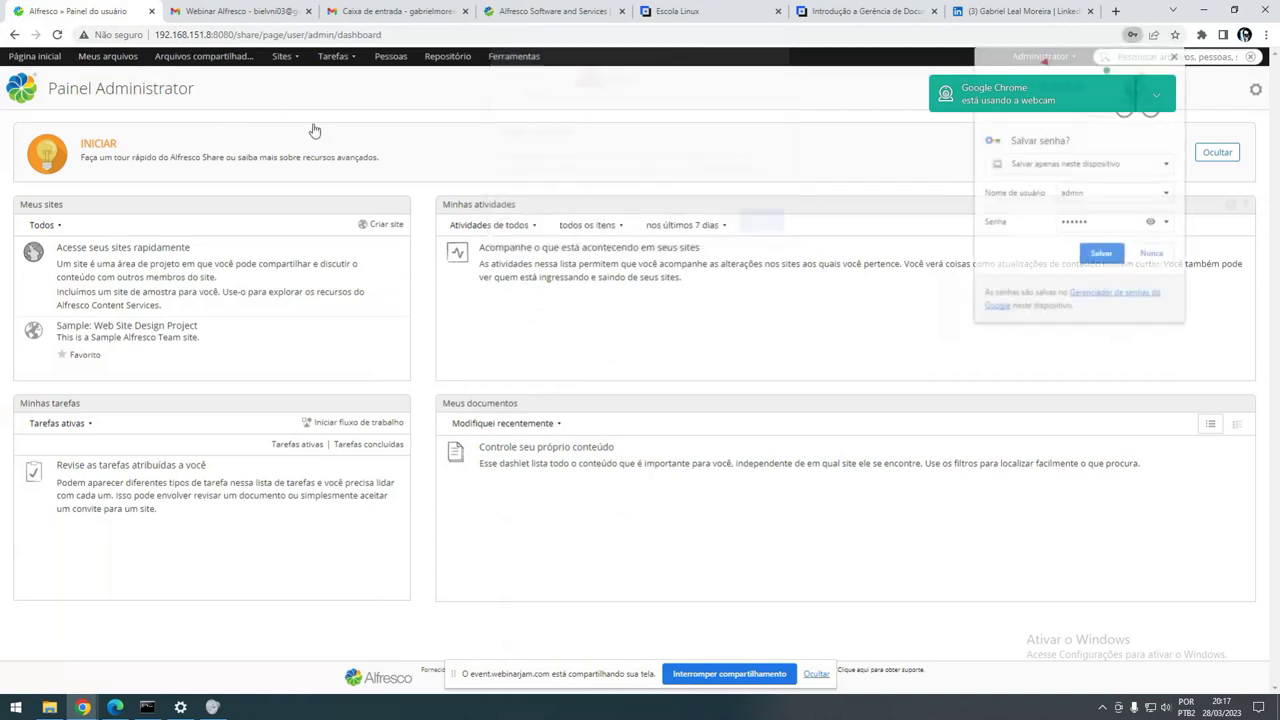
# - Open Meus arquivos and scroll through its folder list
pyautogui.click(108, 57)
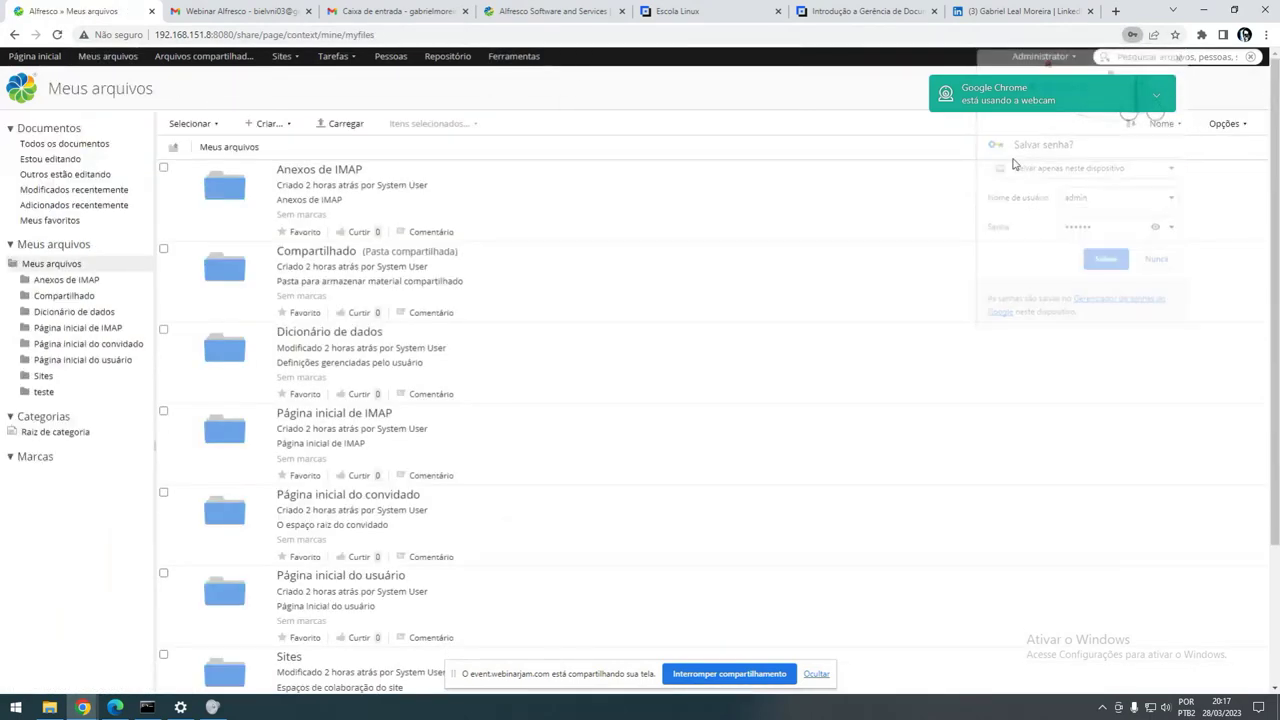
pyautogui.scroll(-3, 425, 325)
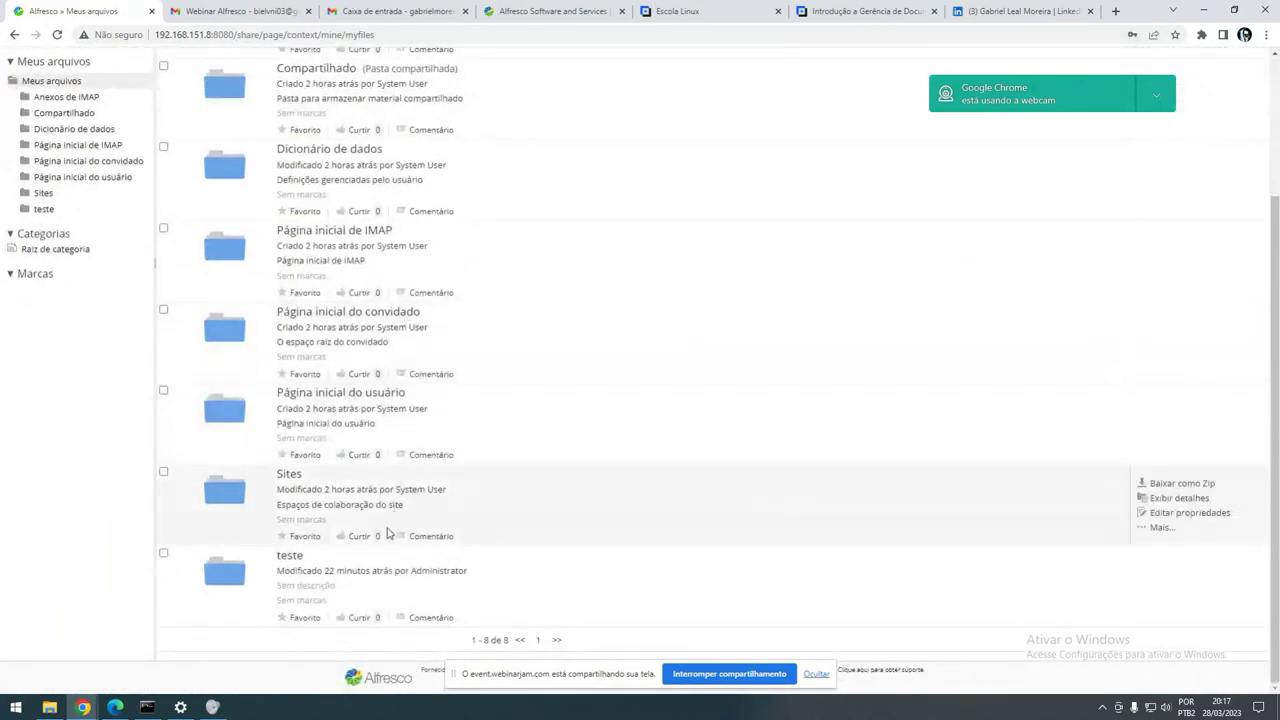
pyautogui.scroll(3, 420, 450)
pyautogui.scroll(-5, 250, 480)
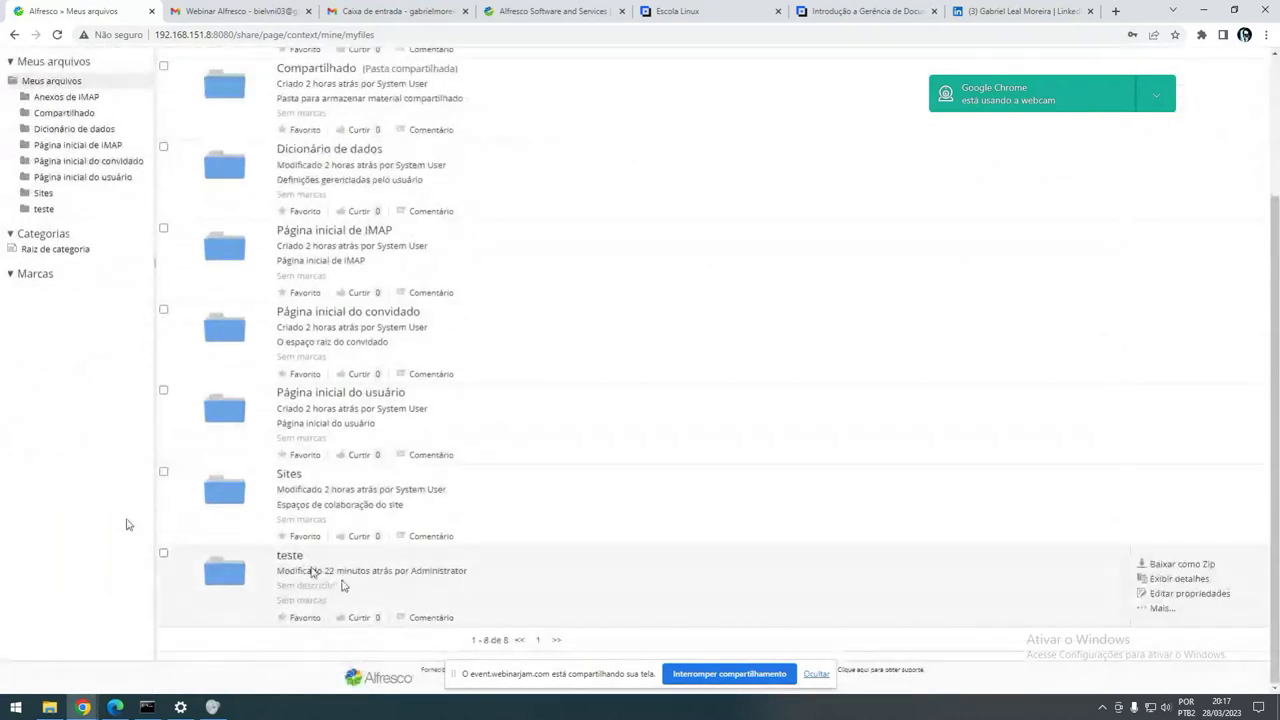
pyautogui.scroll(3, 450, 550)
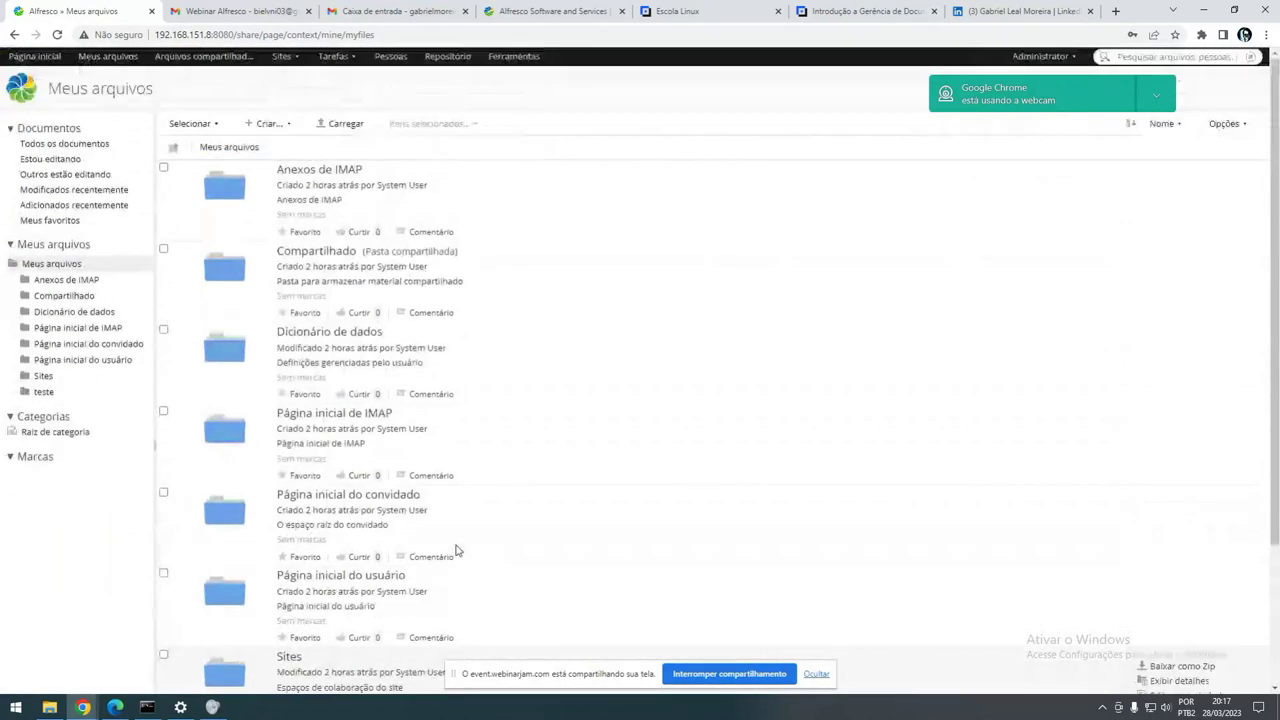
pyautogui.scroll(-5, 400, 540)
# - Inside the teste folder, create a new folder named 0101 via Criar... > Pasta..
pyautogui.click(283, 556)
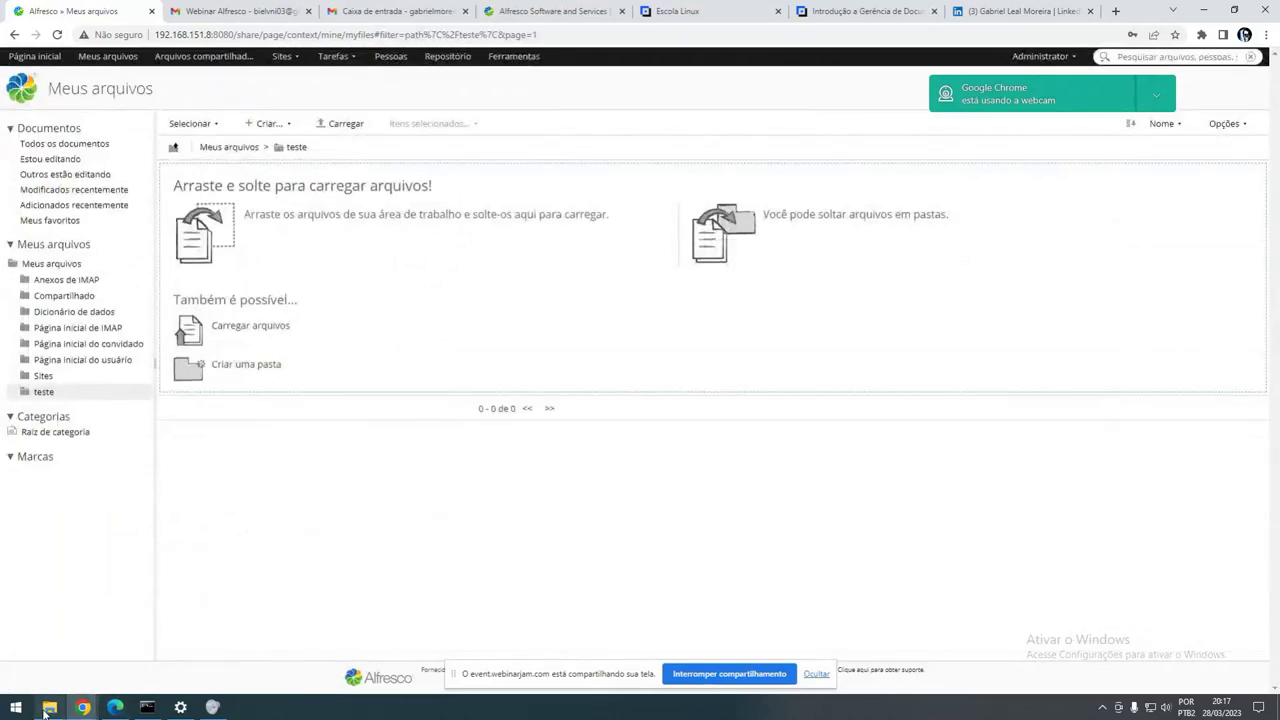
pyautogui.click(252, 126)
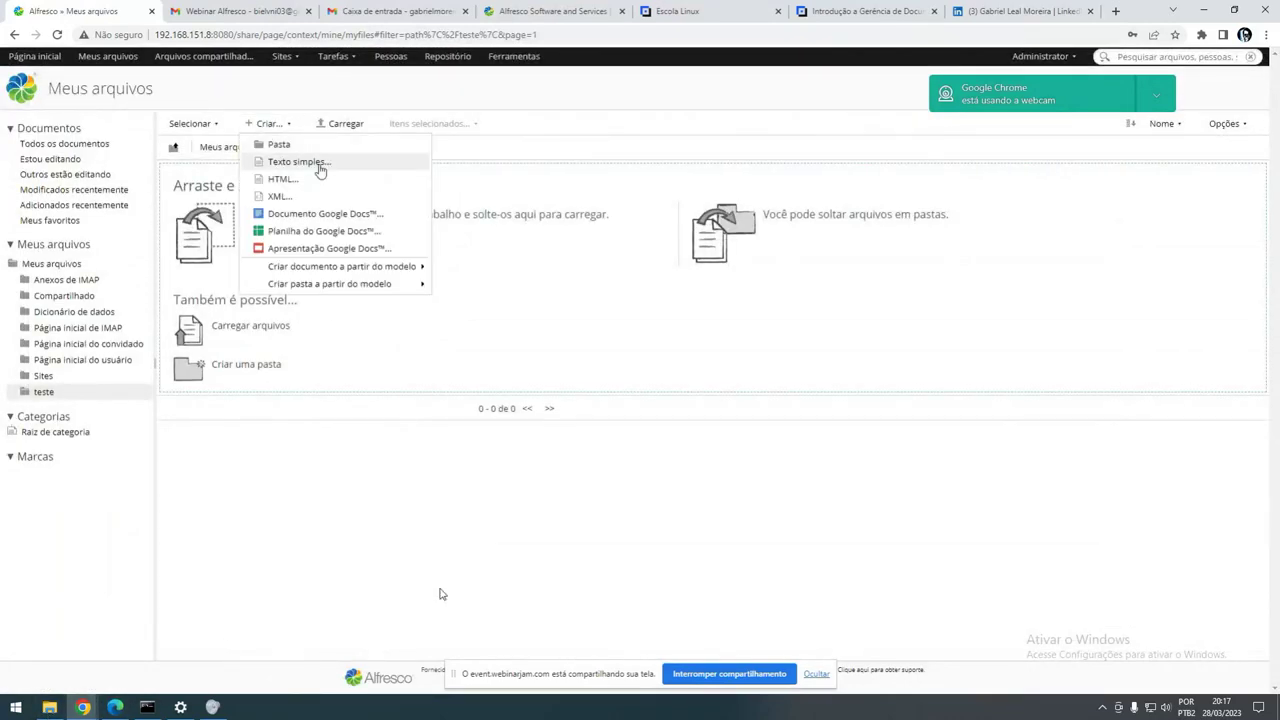
pyautogui.click(300, 147)
pyautogui.write('0101')
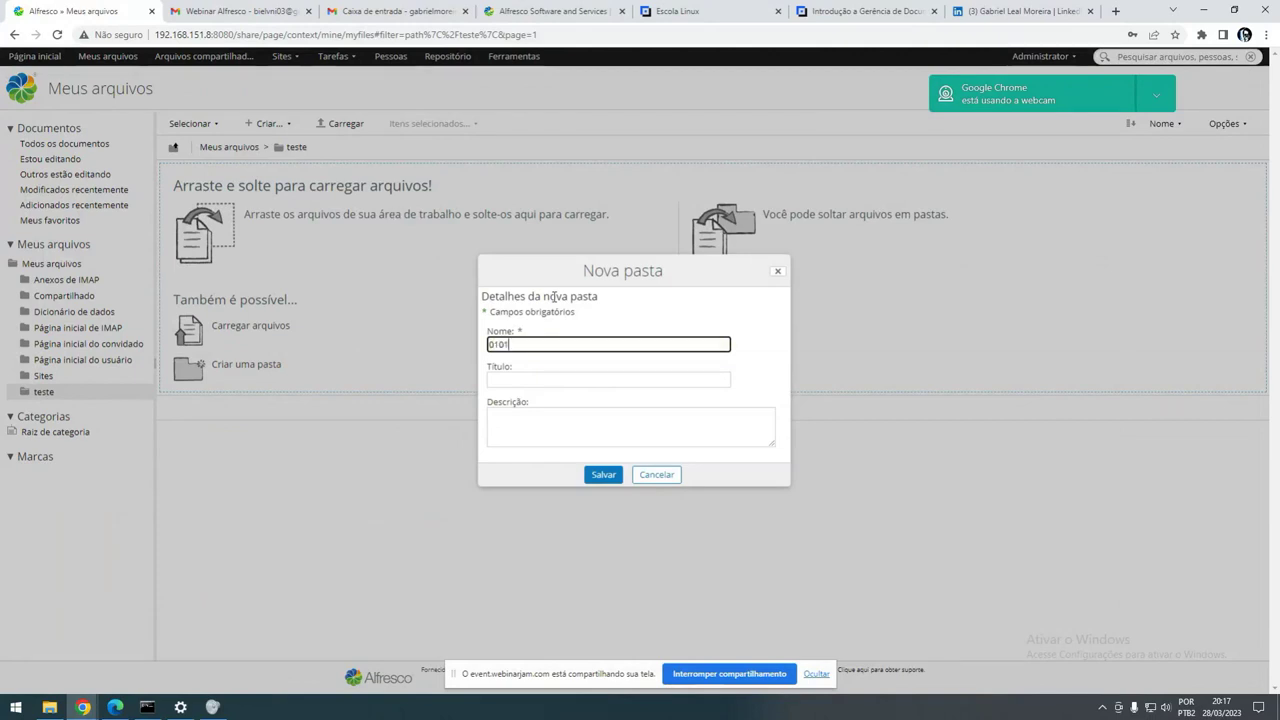
pyautogui.click(602, 476)
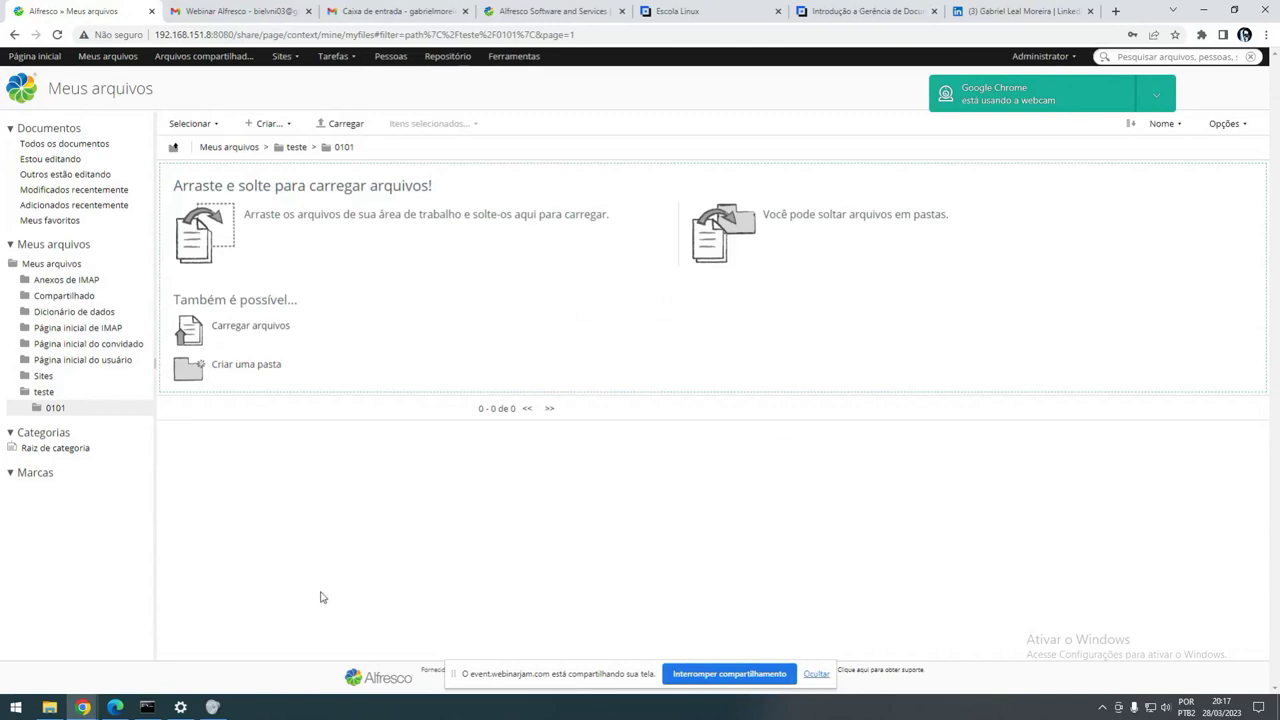
# - Drag teste pdf from the local test files folder into the 0101 folder's upload area
pyautogui.click(49, 707)
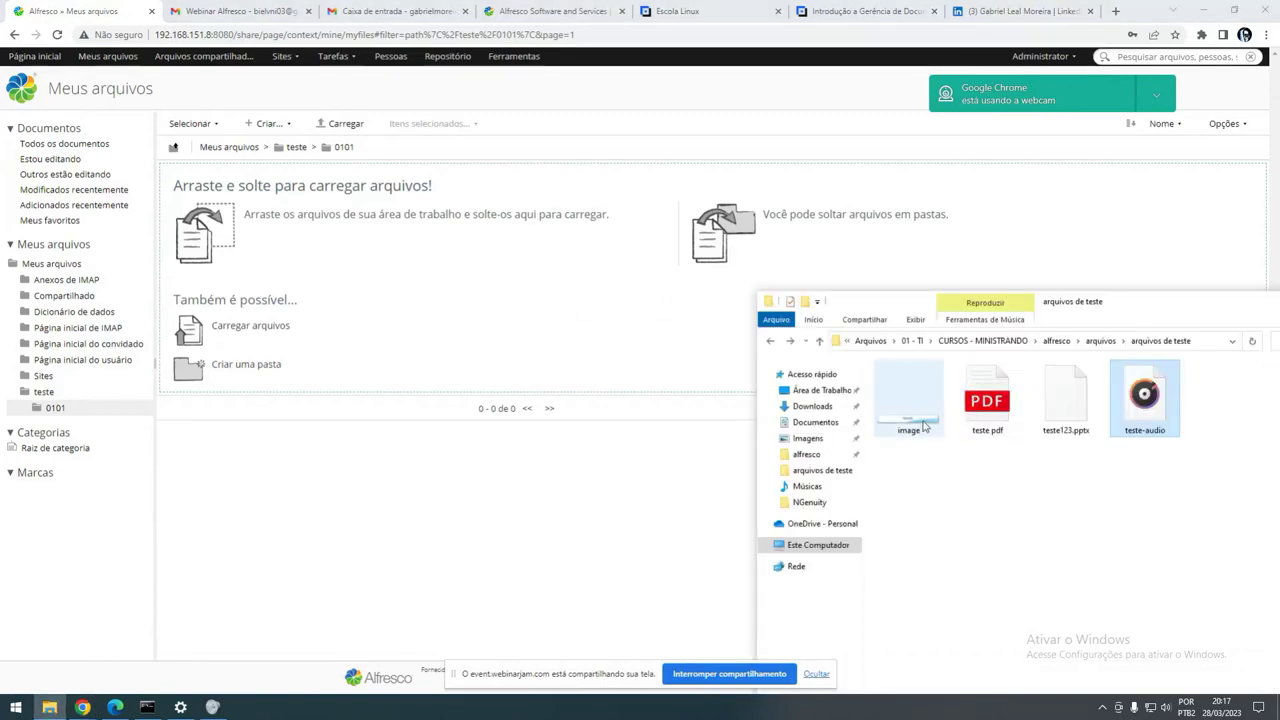
pyautogui.click(908, 400)
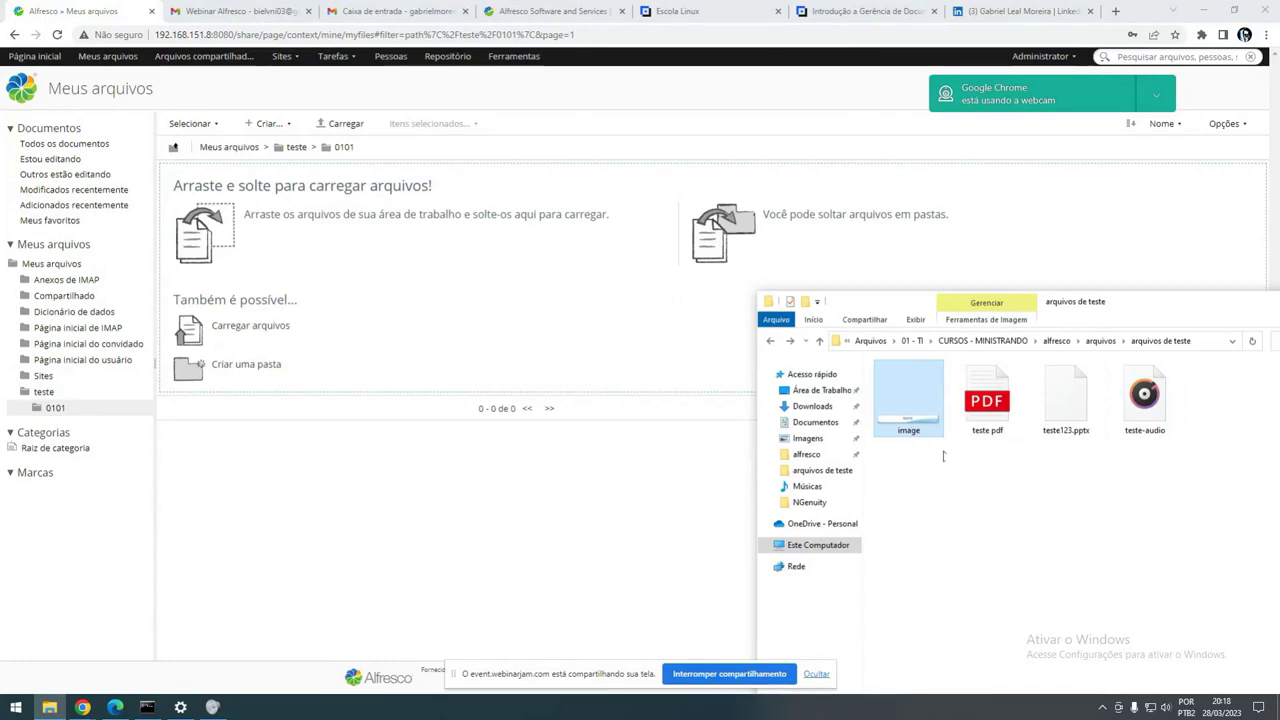
pyautogui.moveTo(987, 400); pyautogui.dragTo(580, 360)
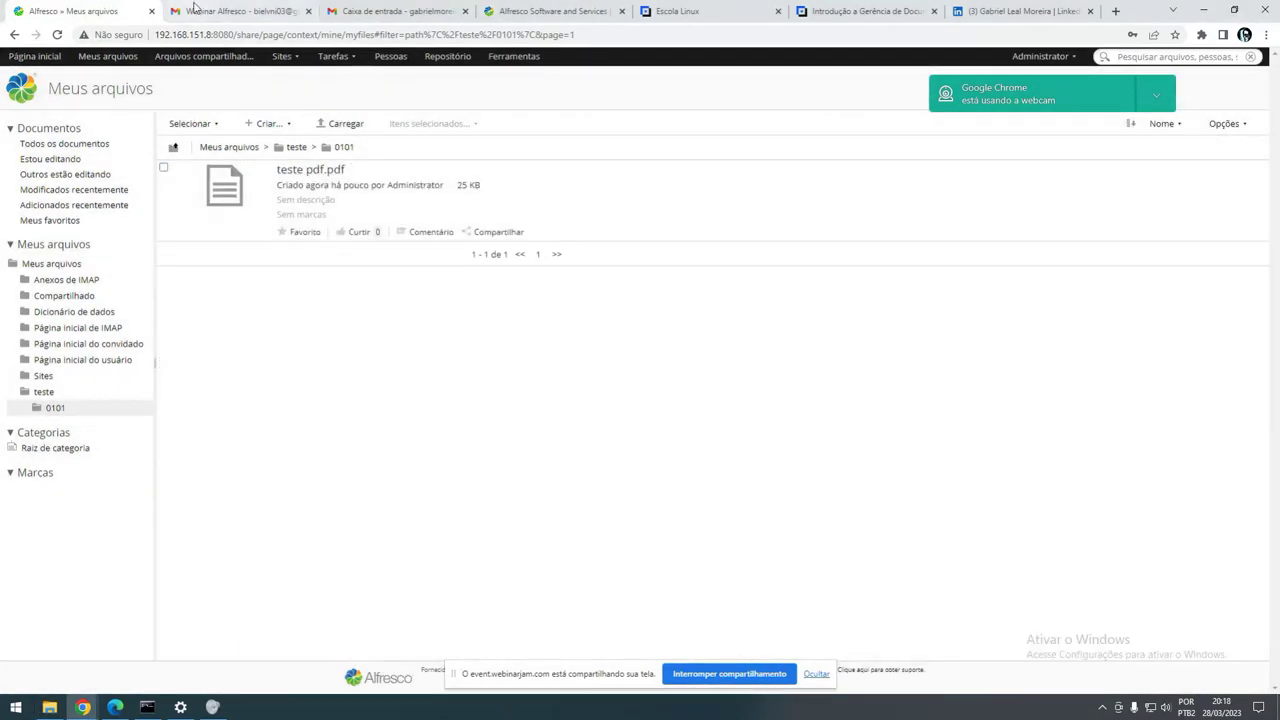
pyautogui.click(48, 708)
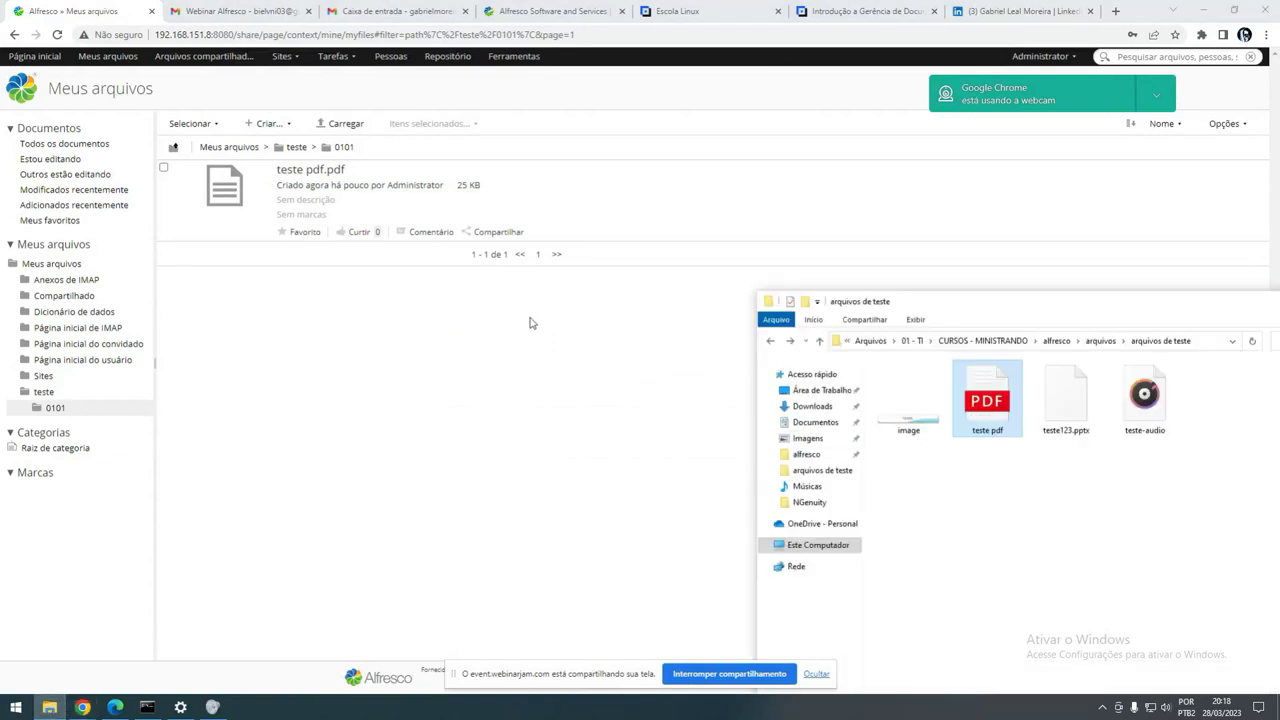
pyautogui.click(490, 366)
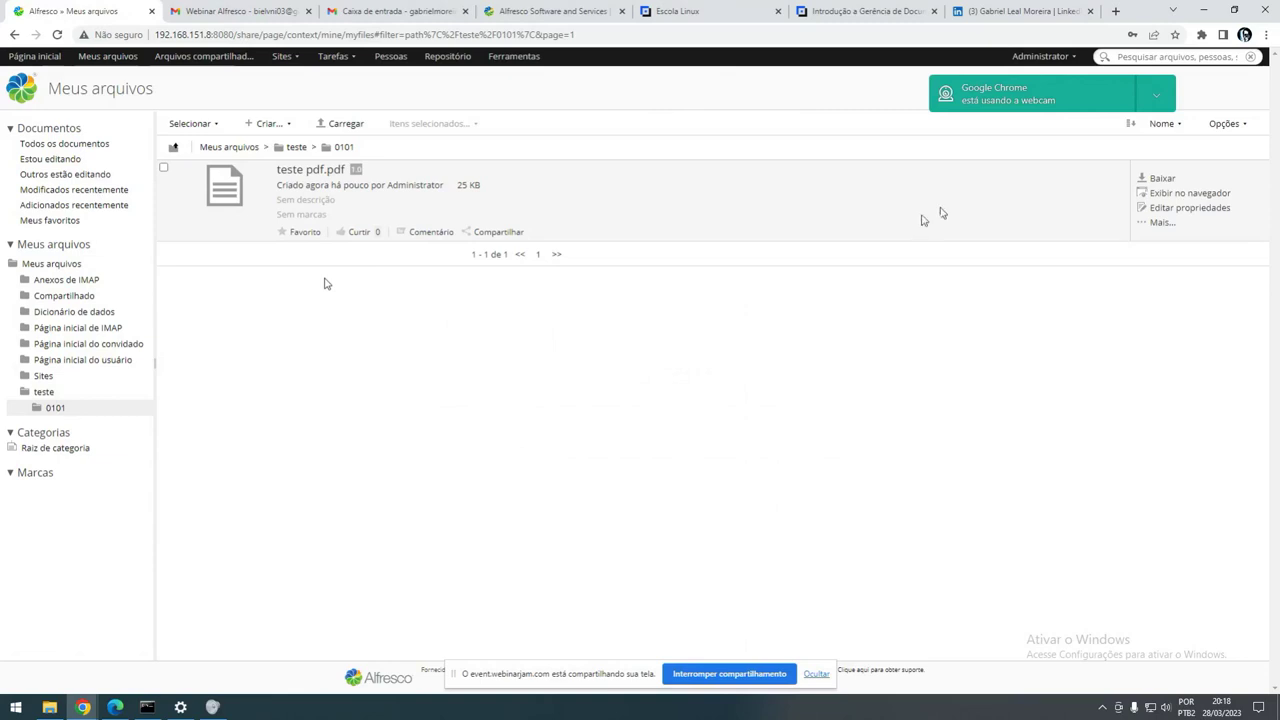
# - Search the repository for 'teste' and view the live search suggestions
pyautogui.click(1107, 62)
pyautogui.write('teste')
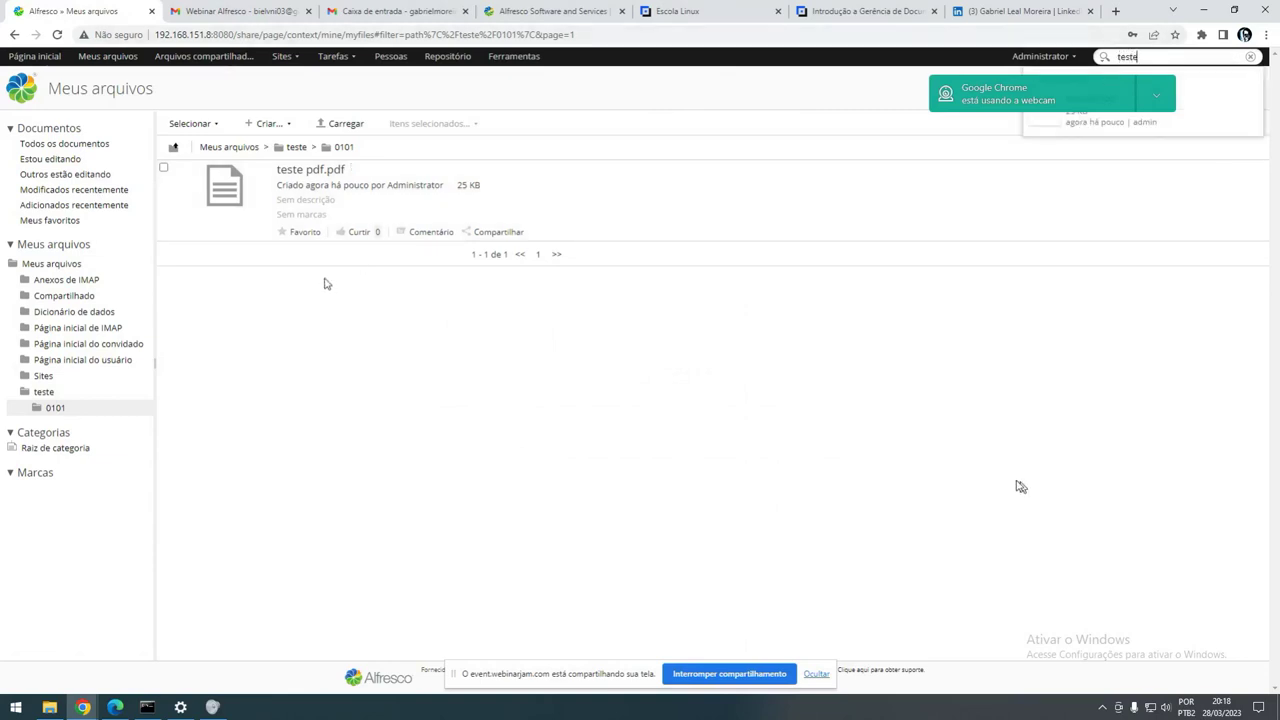
pyautogui.moveTo(1097, 100); pyautogui.dragTo(1111, 477)
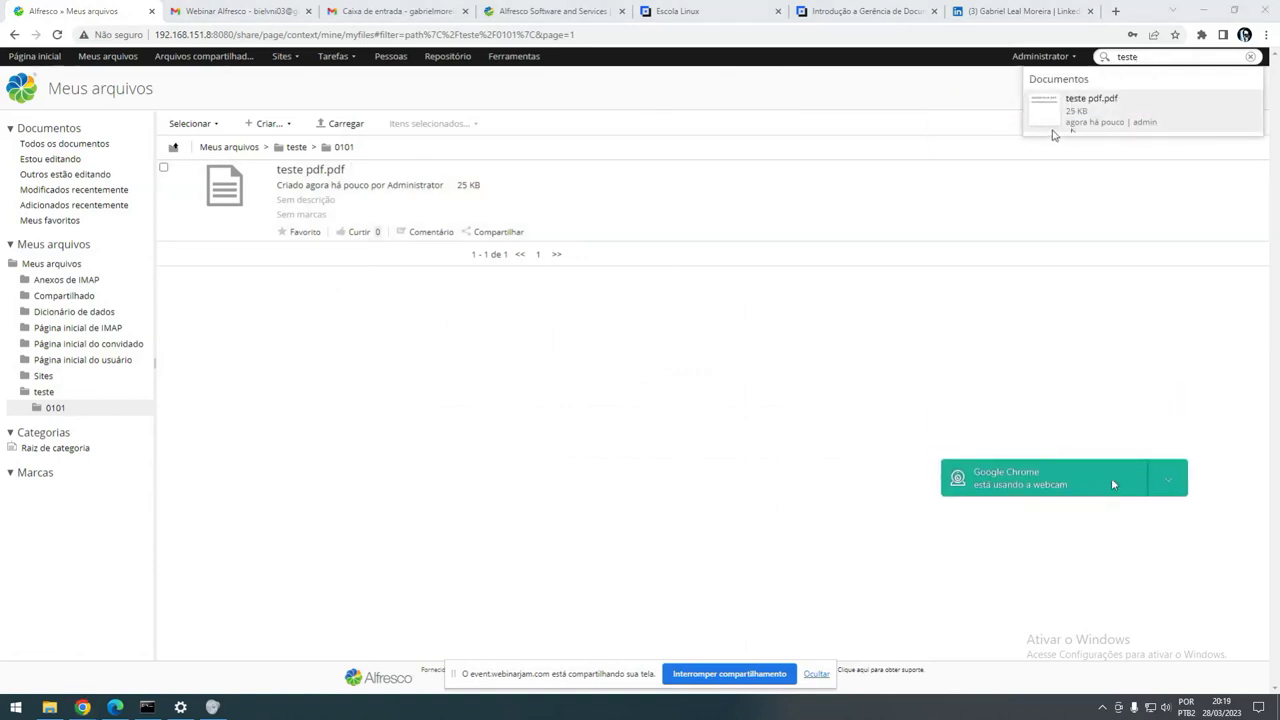
# - Replace the search term with a pasted number, then with 'empenho'
pyautogui.click(1145, 68)
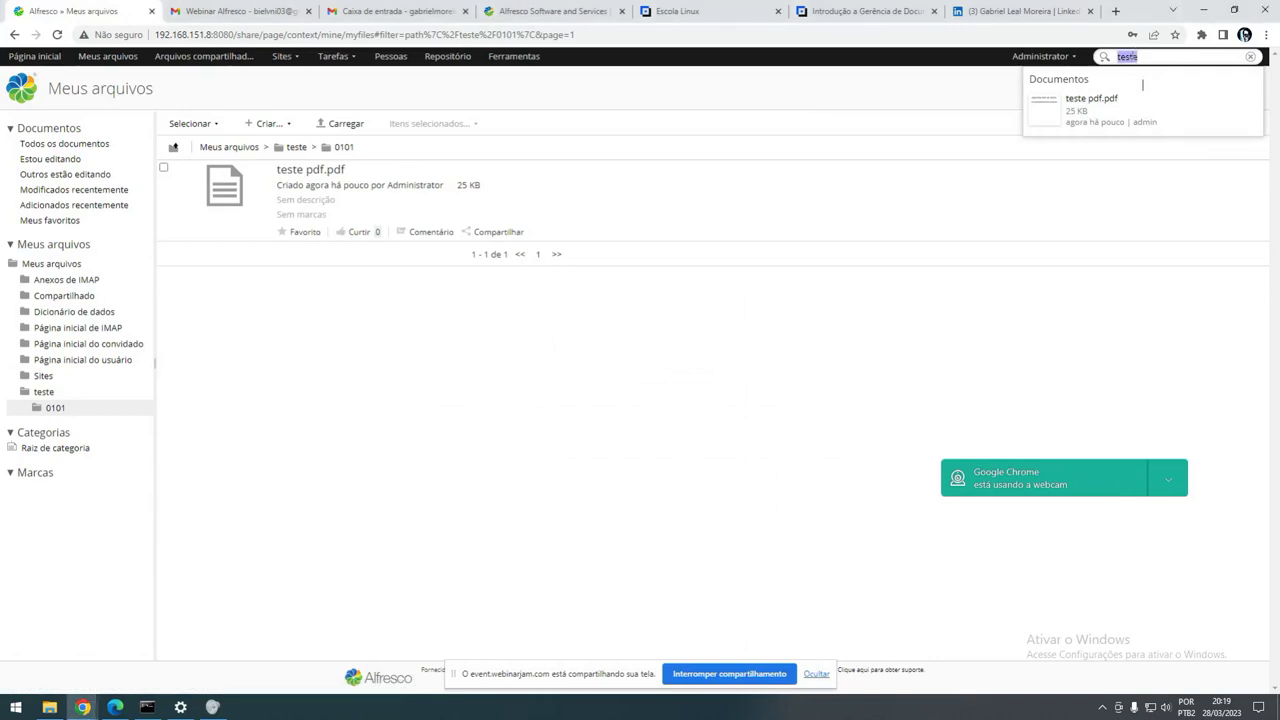
pyautogui.hotkey('ctrl', 'v')
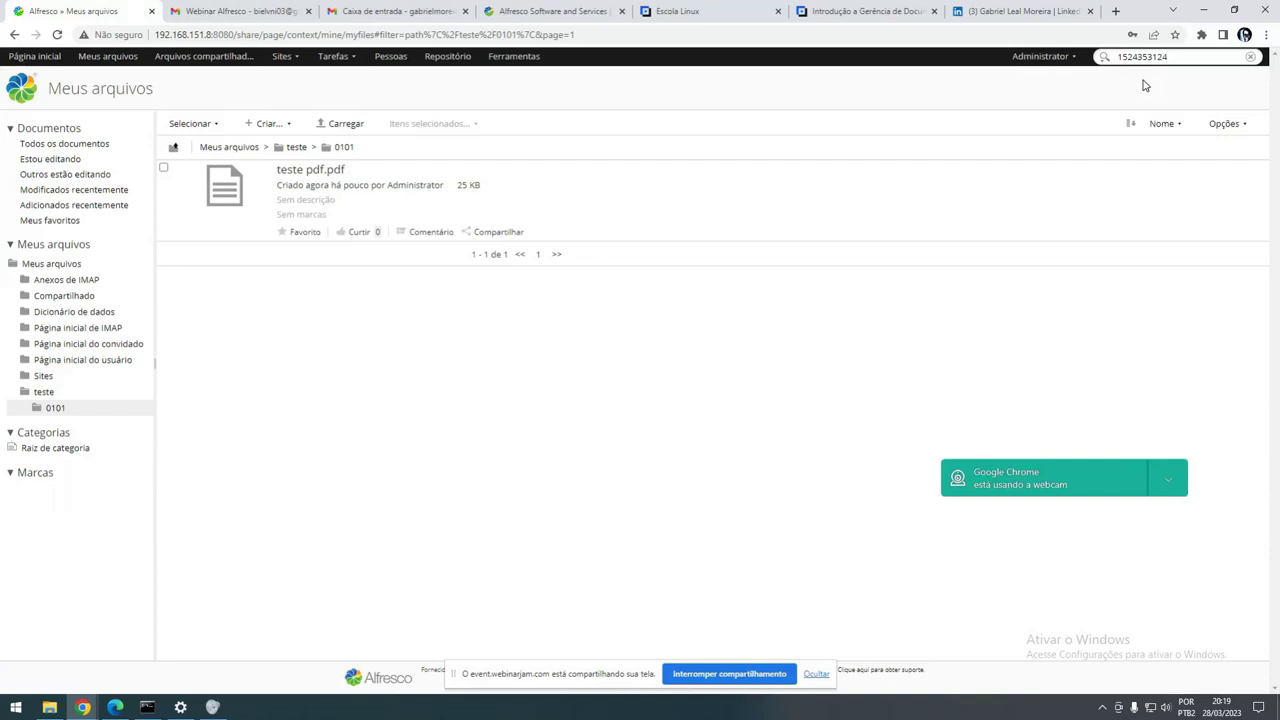
pyautogui.press('Return')
pyautogui.write('empenhoxyz')
# - Clear the search box and drag image.png from the test files into folder 0101
pyautogui.tripleClick(1161, 57)
pyautogui.press('BackSpace')
pyautogui.click(49, 707)
pyautogui.moveTo(903, 428); pyautogui.dragTo(595, 220)
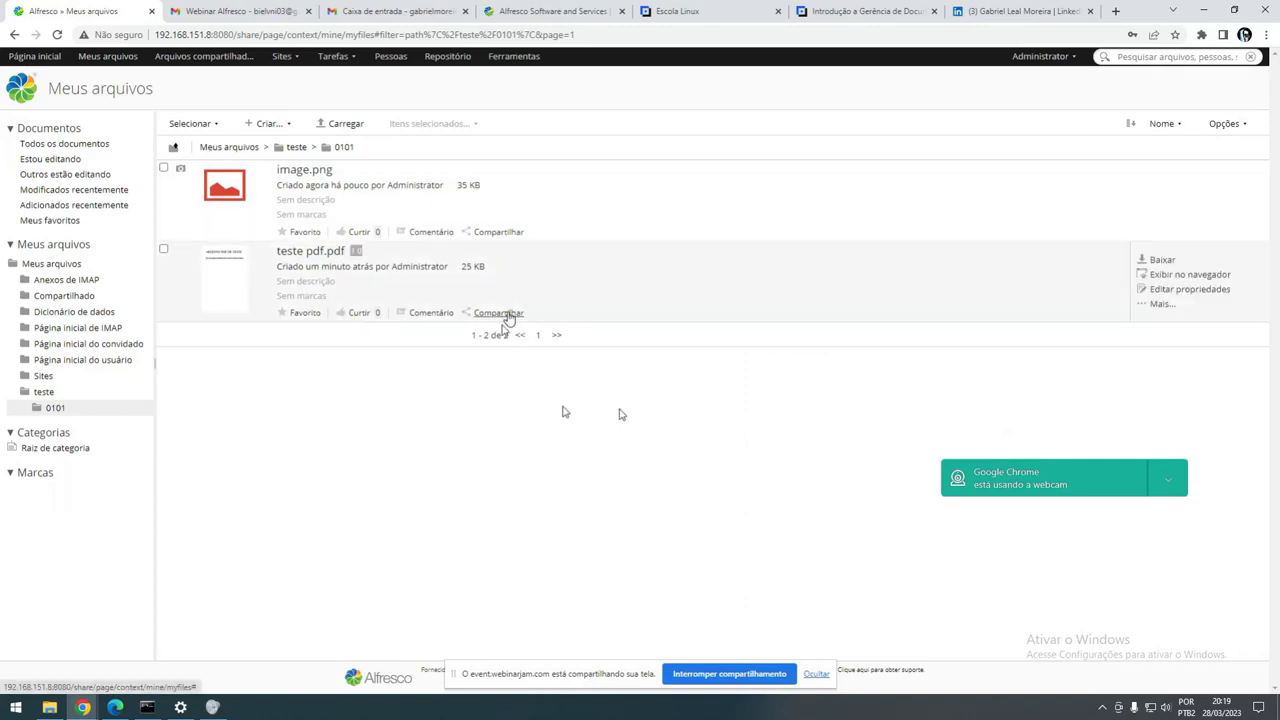
pyautogui.click(305, 170)
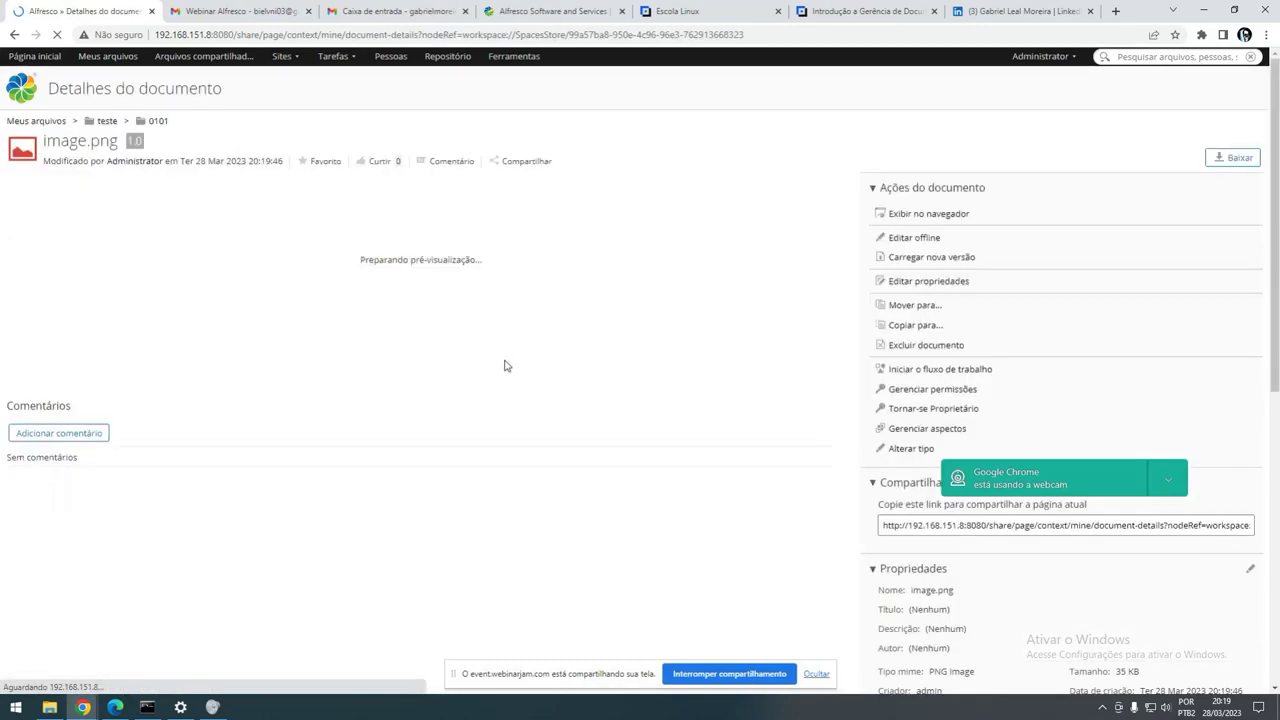
pyautogui.scroll(-3, 1062, 580)
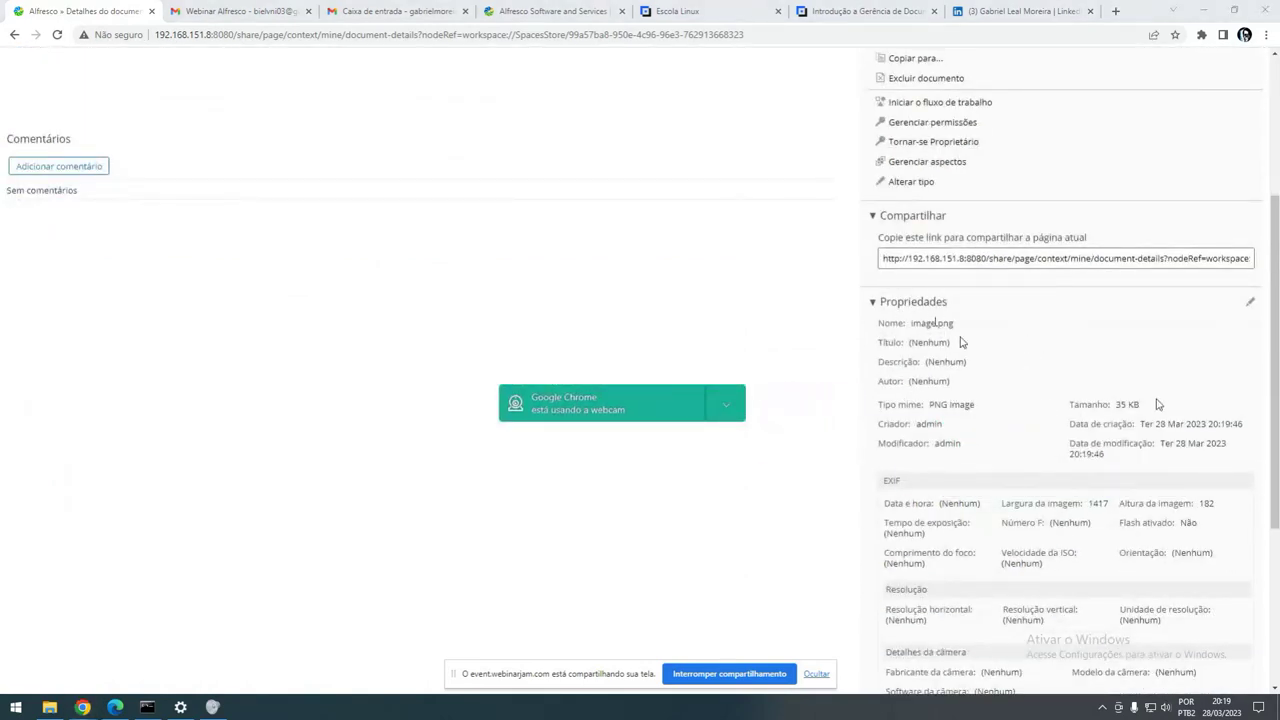
pyautogui.scroll(-1, 1090, 420)
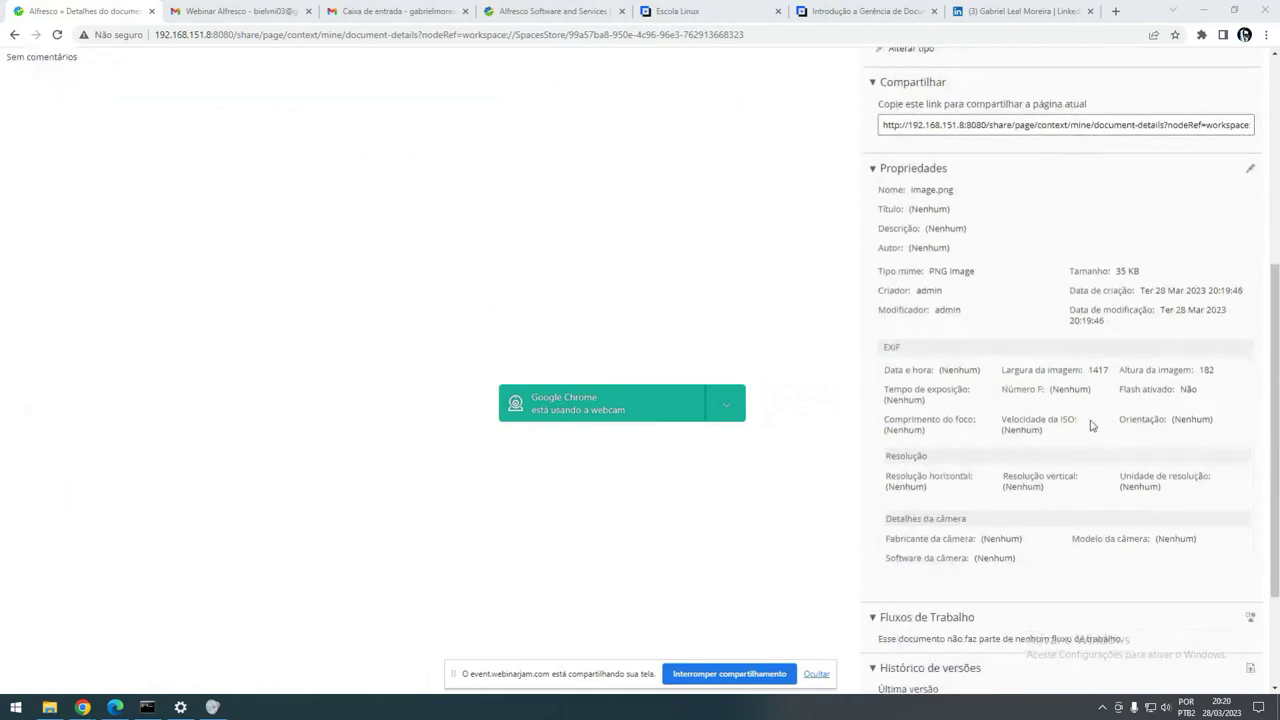
pyautogui.doubleClick(1066, 370)
pyautogui.moveTo(1156, 370); pyautogui.dragTo(1194, 371)
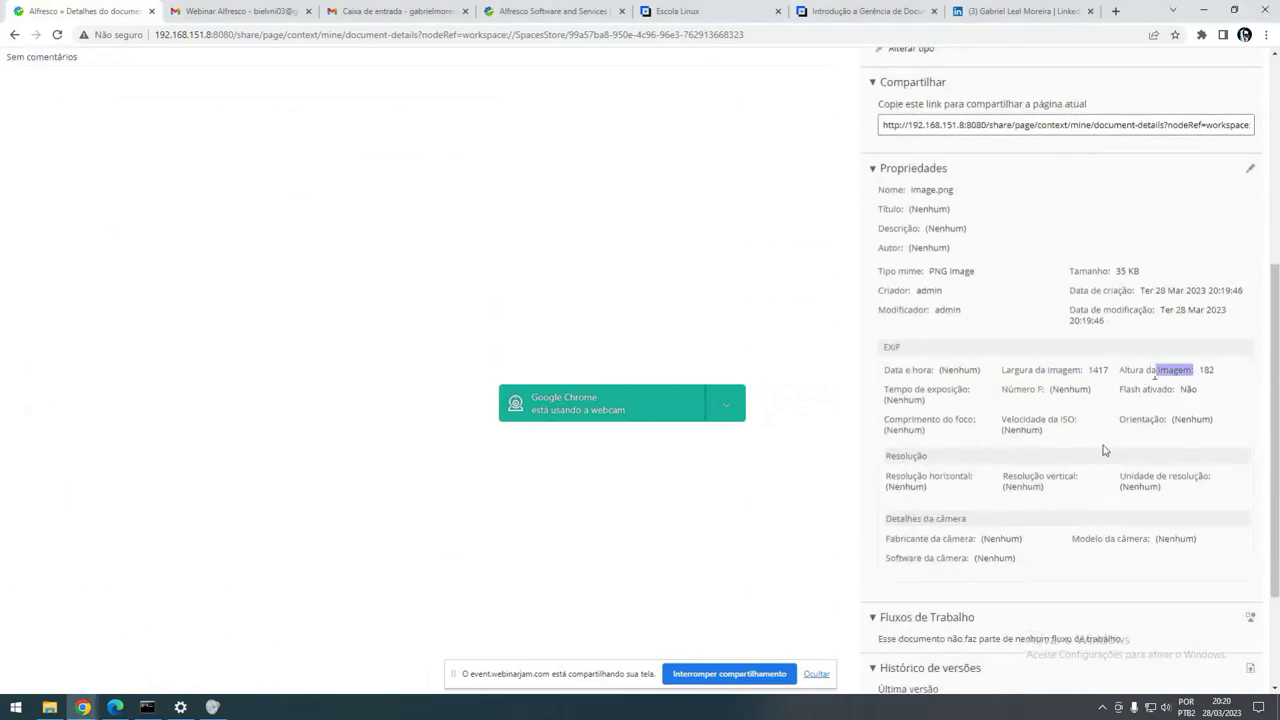
pyautogui.scroll(-1, 1100, 455)
pyautogui.scroll(2, 1040, 466)
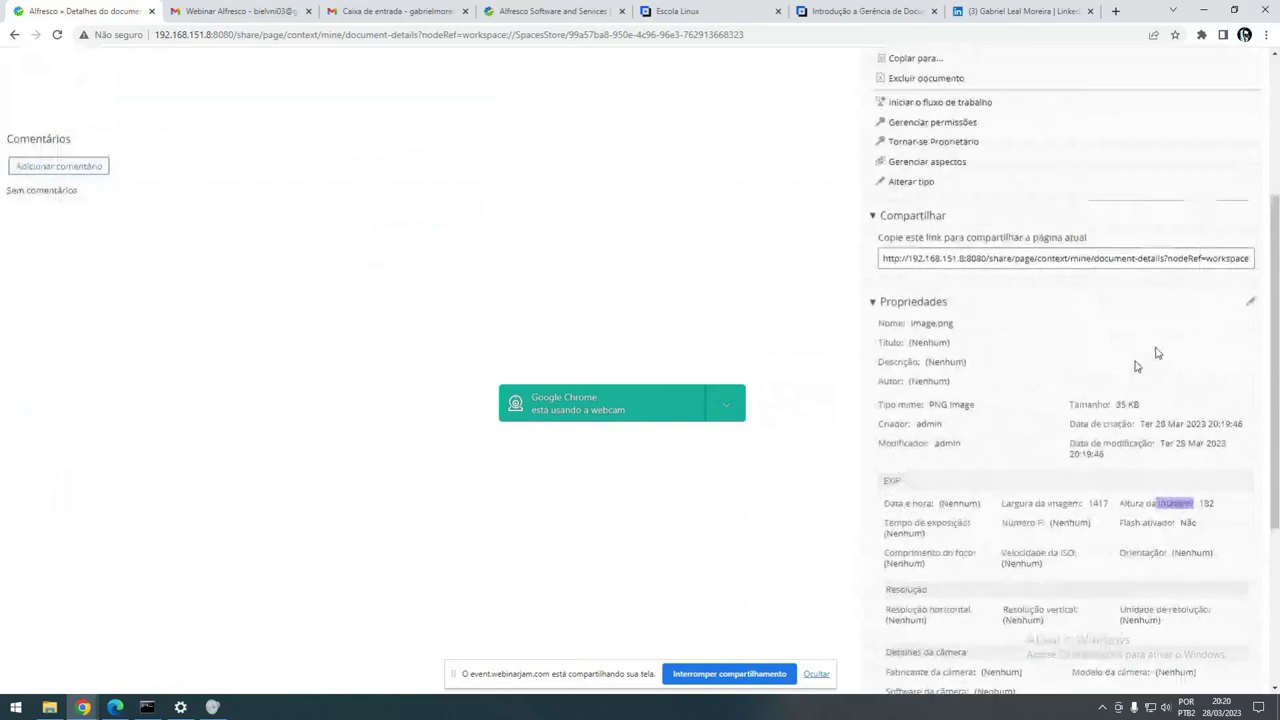
pyautogui.click(1249, 302)
pyautogui.scroll(-2, 300, 400)
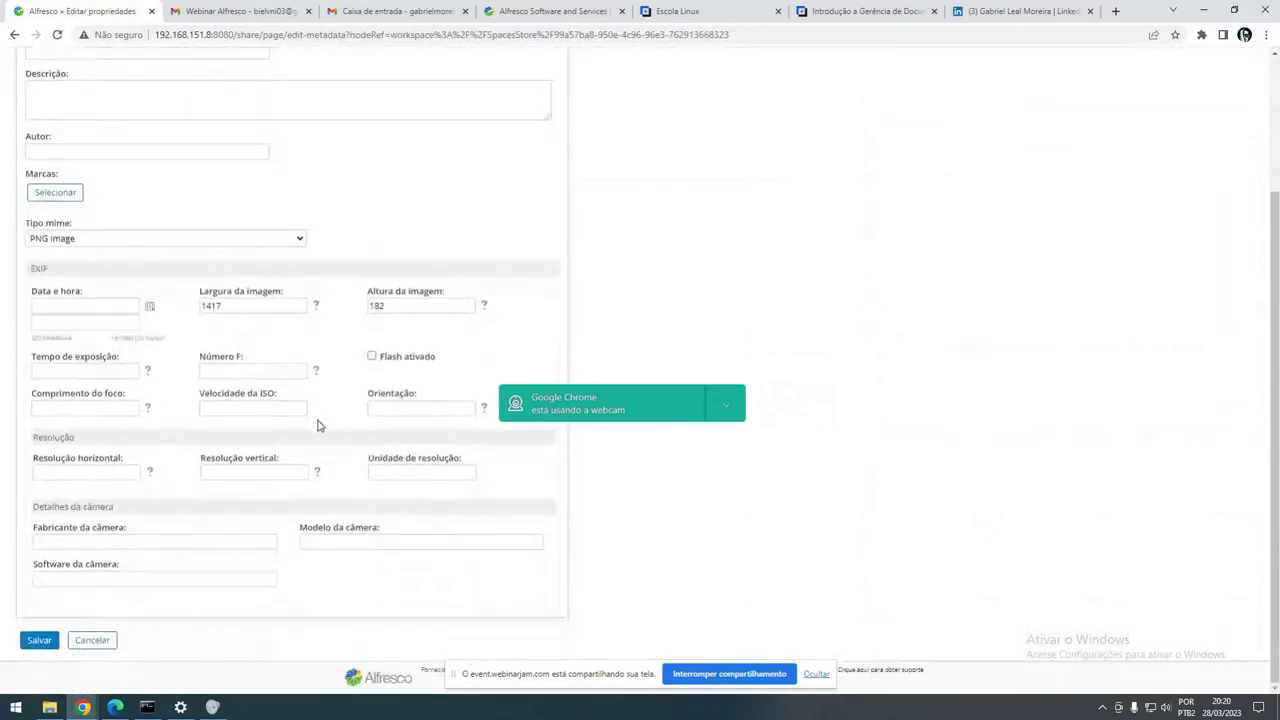
pyautogui.scroll(2, 320, 428)
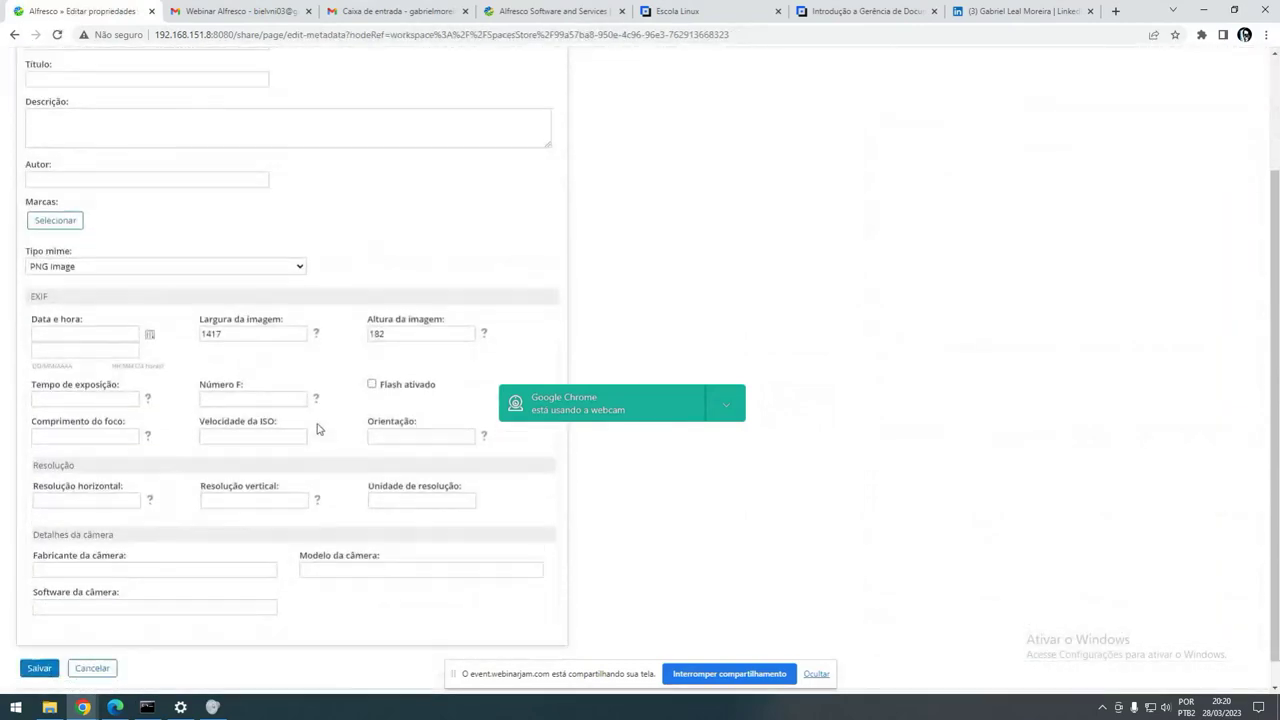
pyautogui.scroll(-2, 200, 600)
pyautogui.click(100, 641)
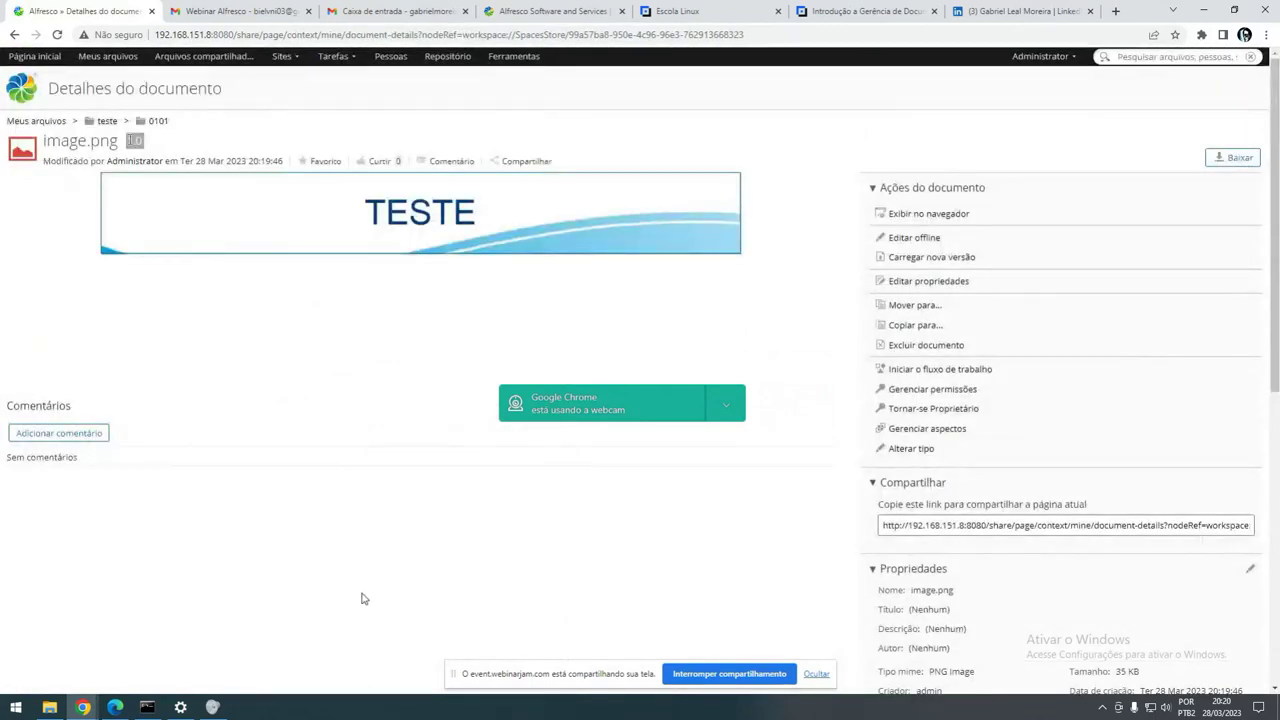
# - Go up to the teste folder via the breadcrumb and back into 0101, twice
pyautogui.click(107, 120)
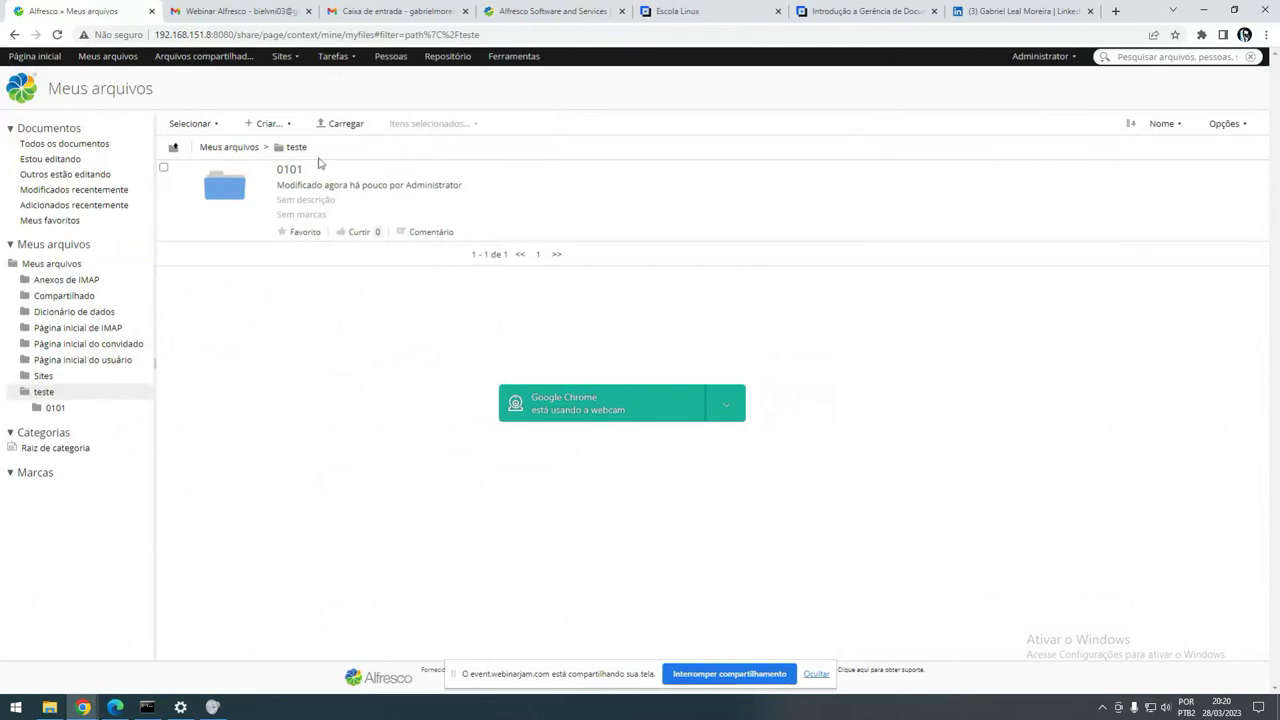
pyautogui.click(295, 169)
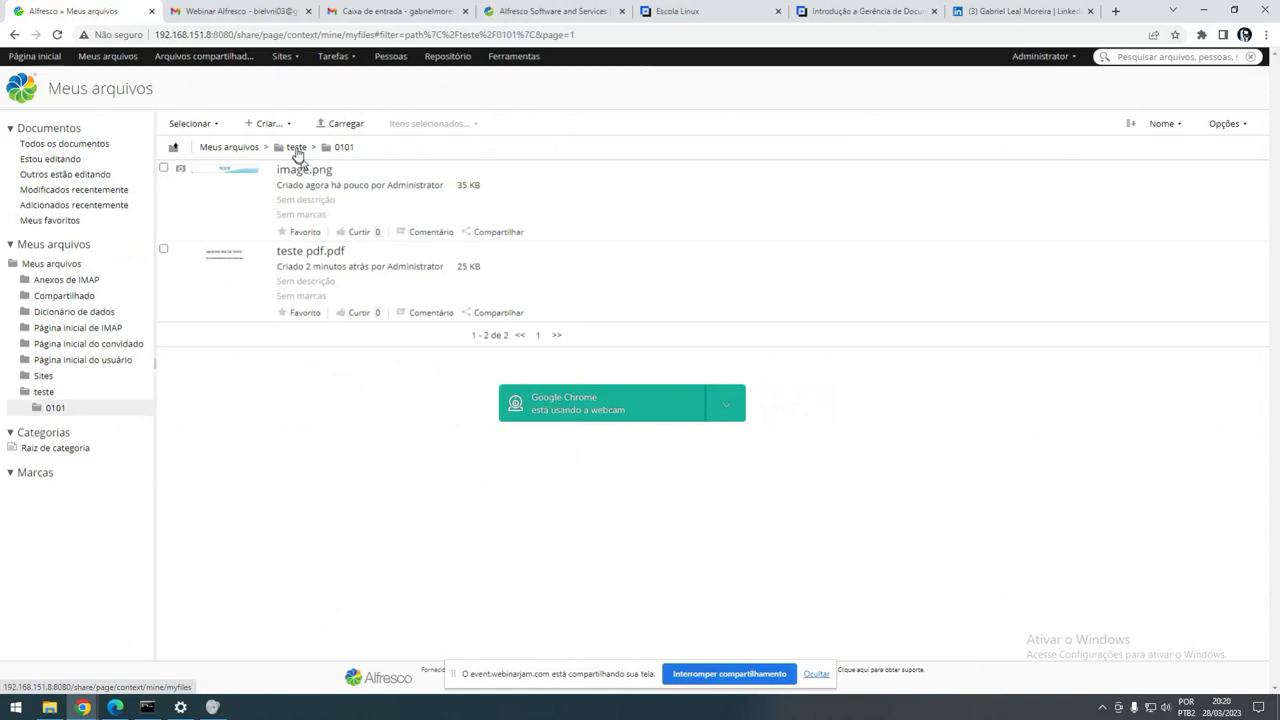
pyautogui.click(297, 149)
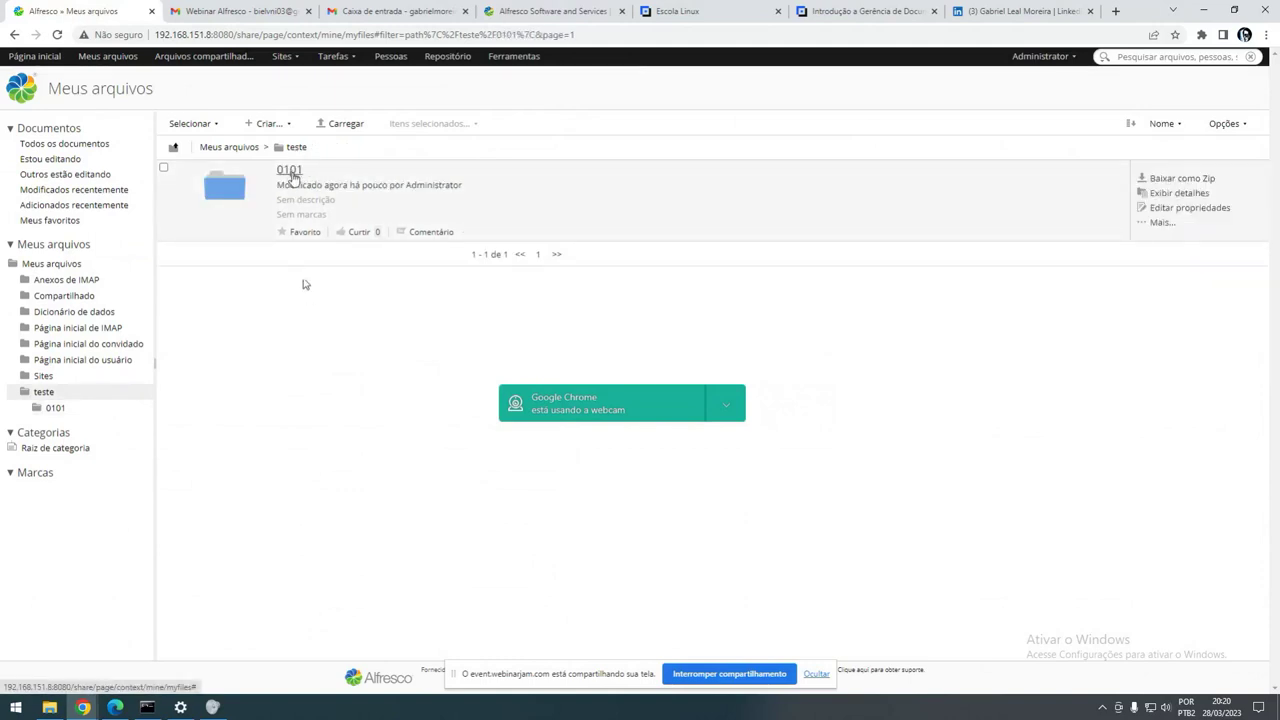
pyautogui.click(290, 171)
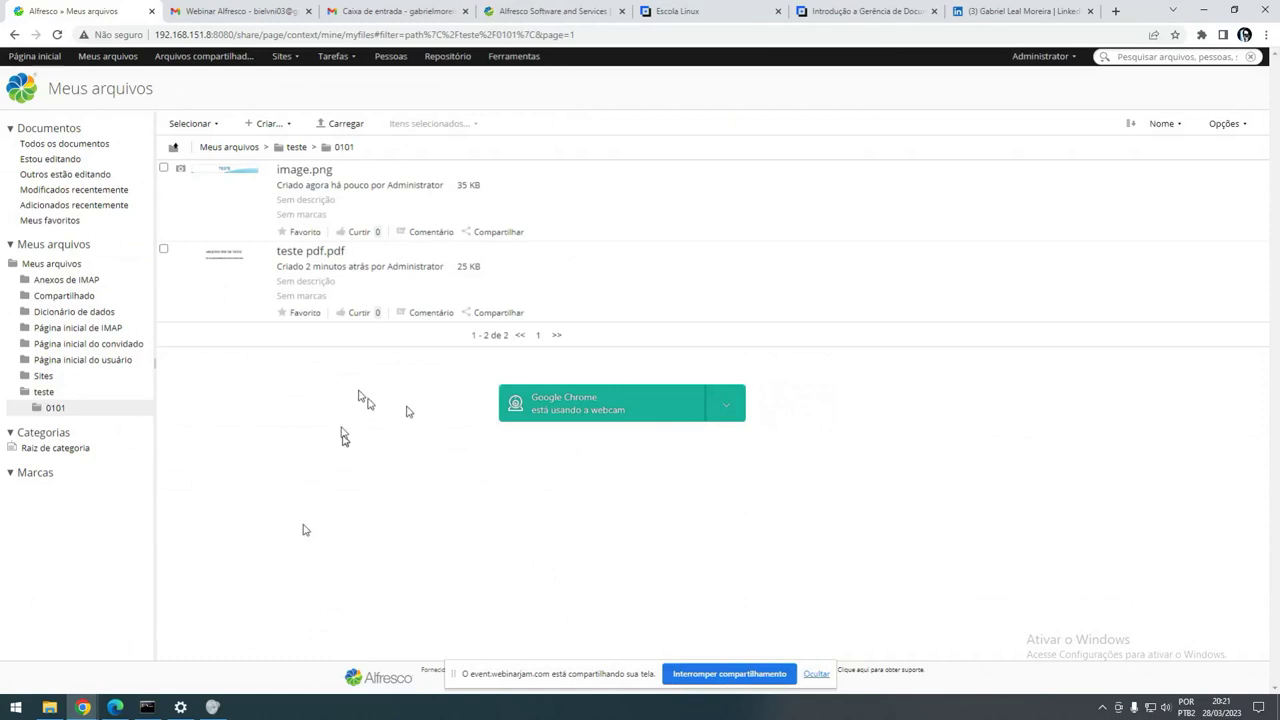
# - Drag teste-audio.mp3 and teste123.pptx from the test files folder into folder 0101
pyautogui.click(49, 707)
pyautogui.moveTo(1145, 400); pyautogui.dragTo(440, 309)
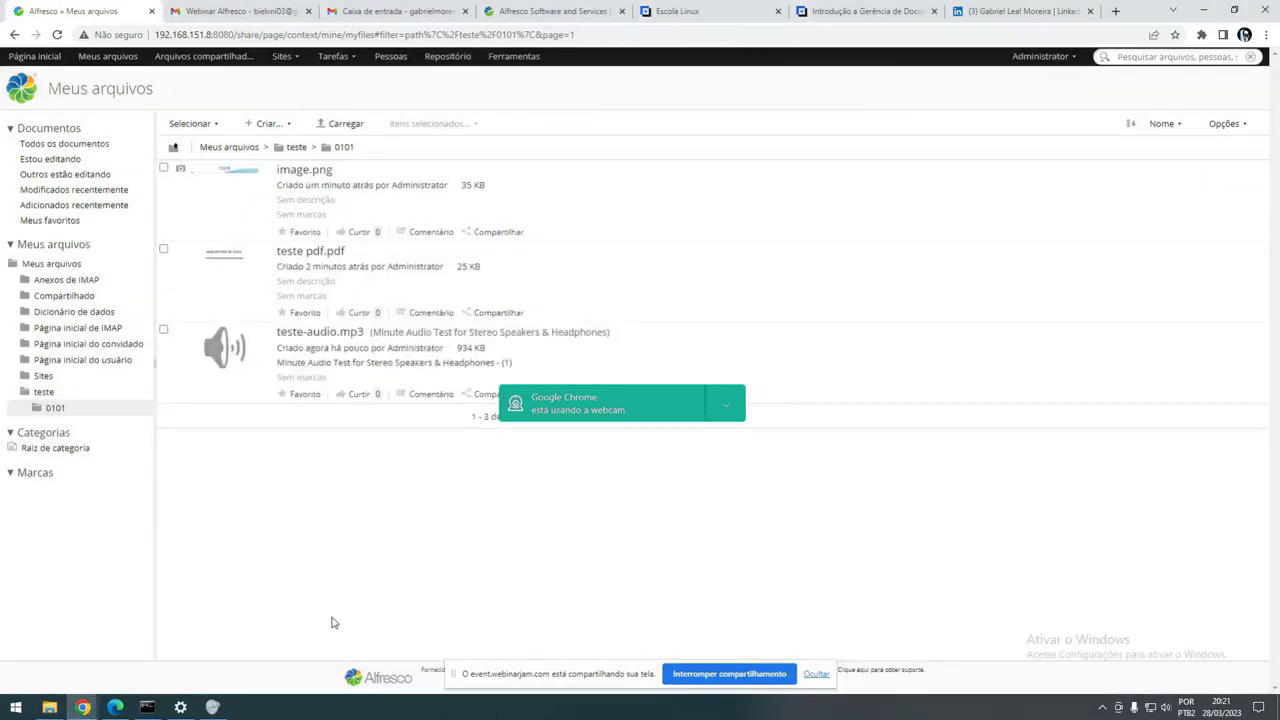
pyautogui.click(49, 707)
pyautogui.click(1065, 405)
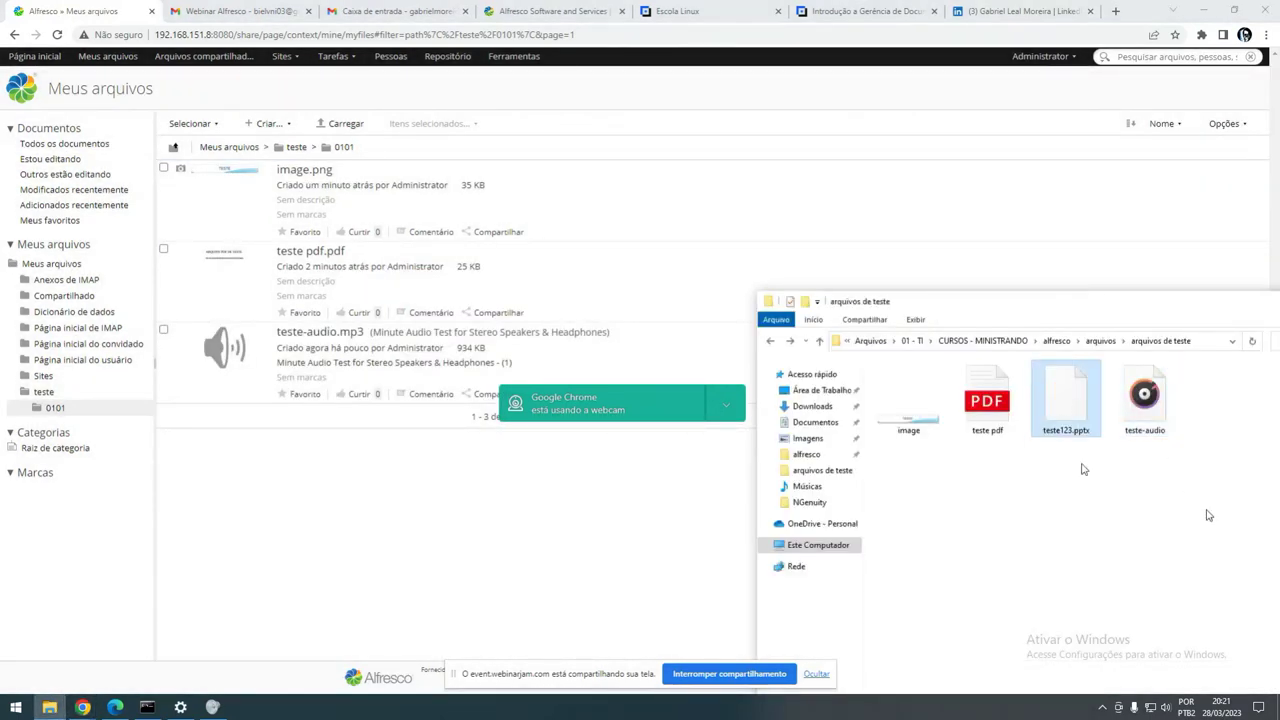
pyautogui.moveTo(1066, 365); pyautogui.dragTo(382, 410)
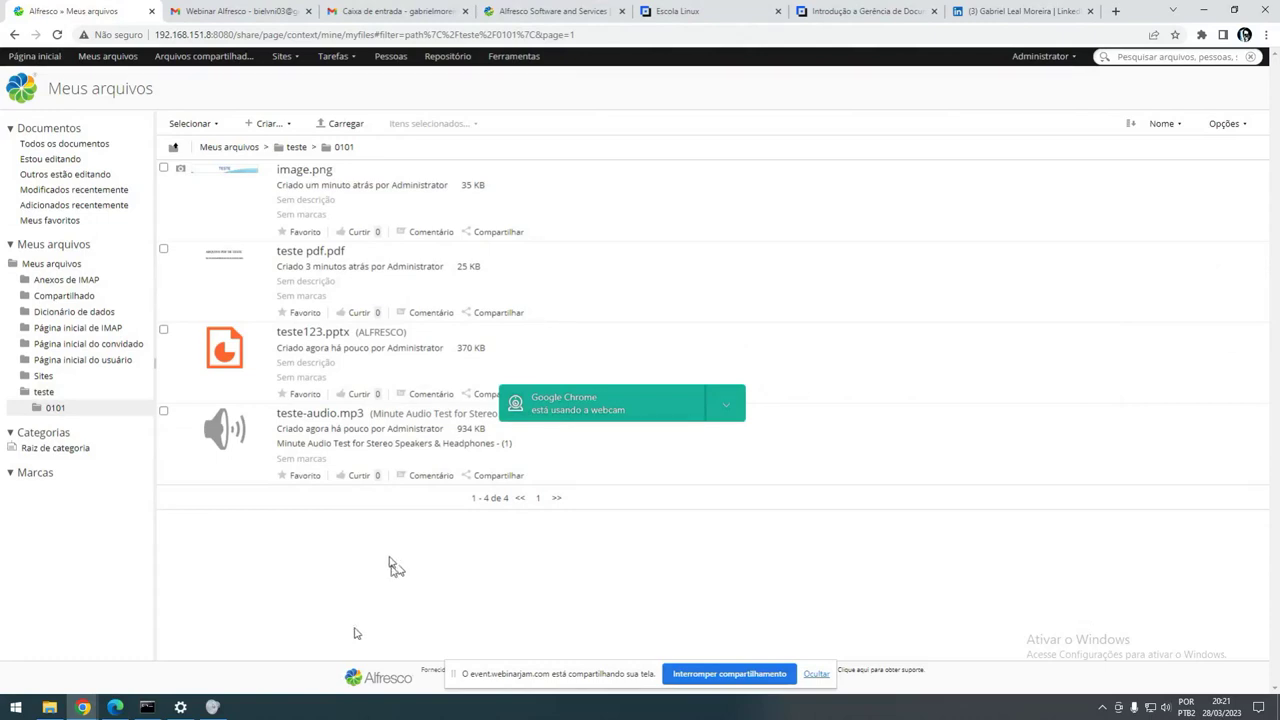
# - Open the teste pdf.pdf details page and scroll through its properties, version history and preview
pyautogui.click(306, 256)
pyautogui.scroll(-5, 1011, 516)
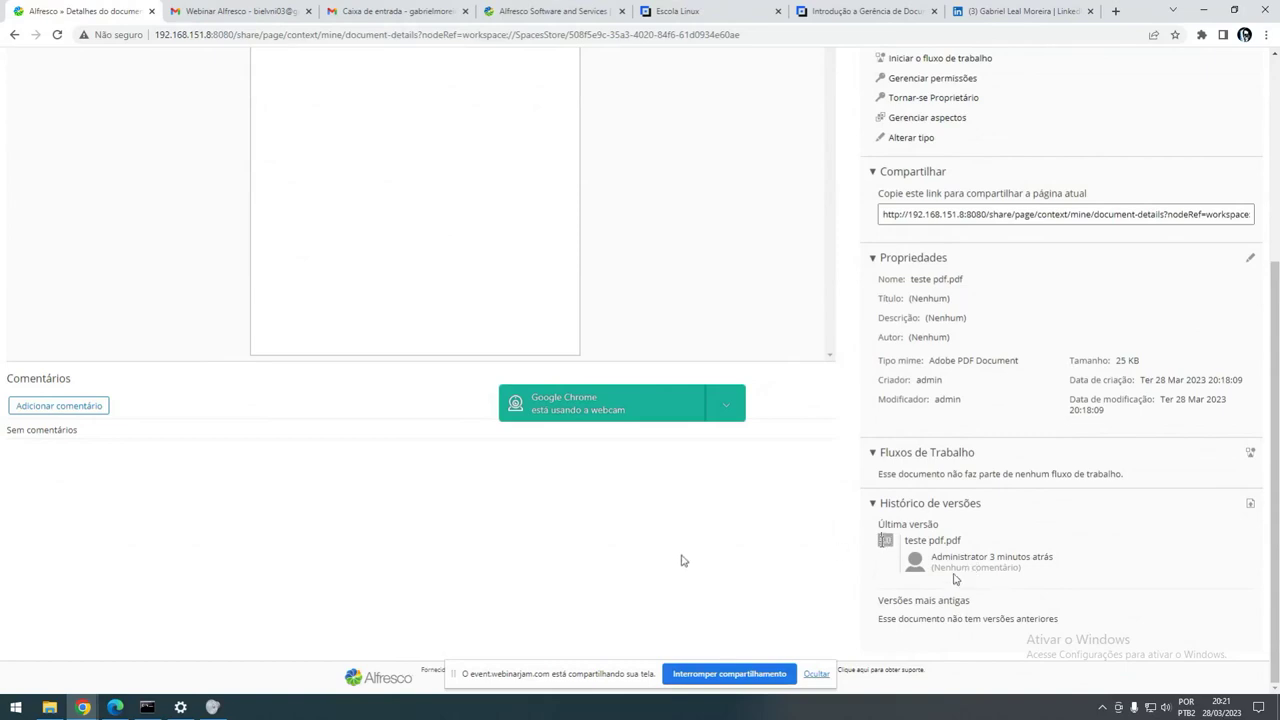
pyautogui.scroll(2, 681, 560)
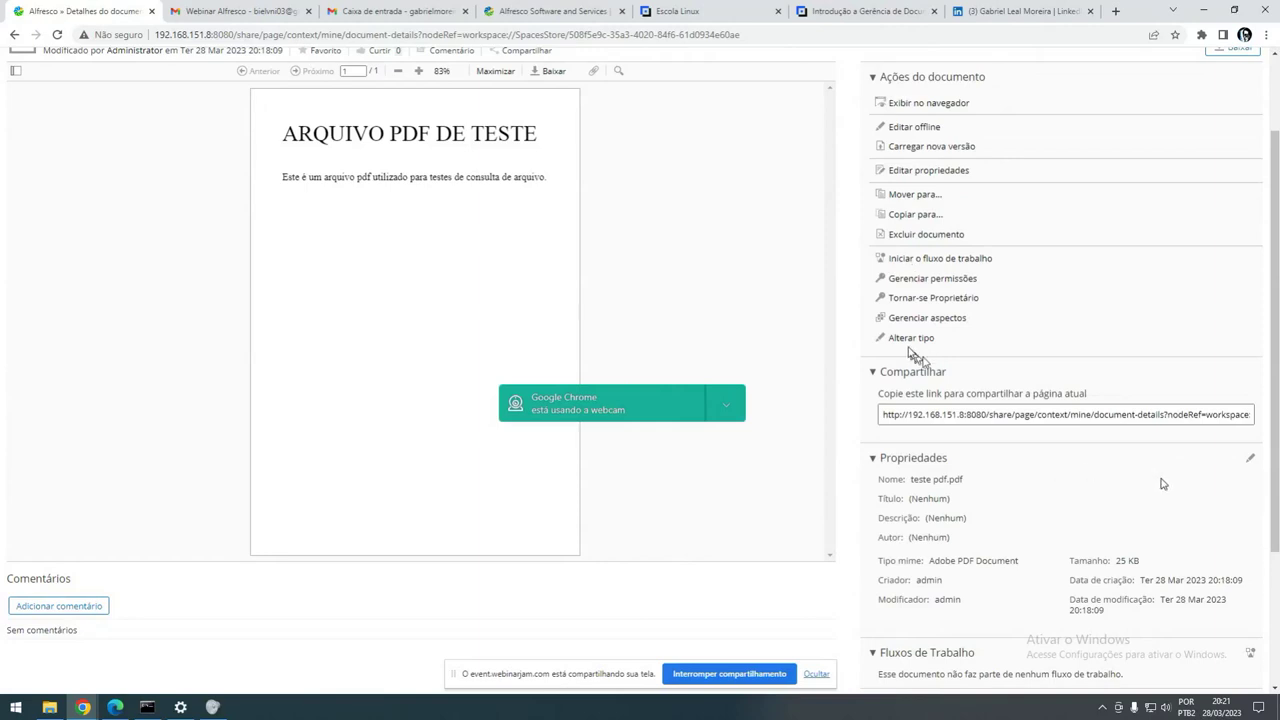
# - Start a workflow on teste pdf.pdf and choose the Nova tarefa workflow type
pyautogui.click(912, 258)
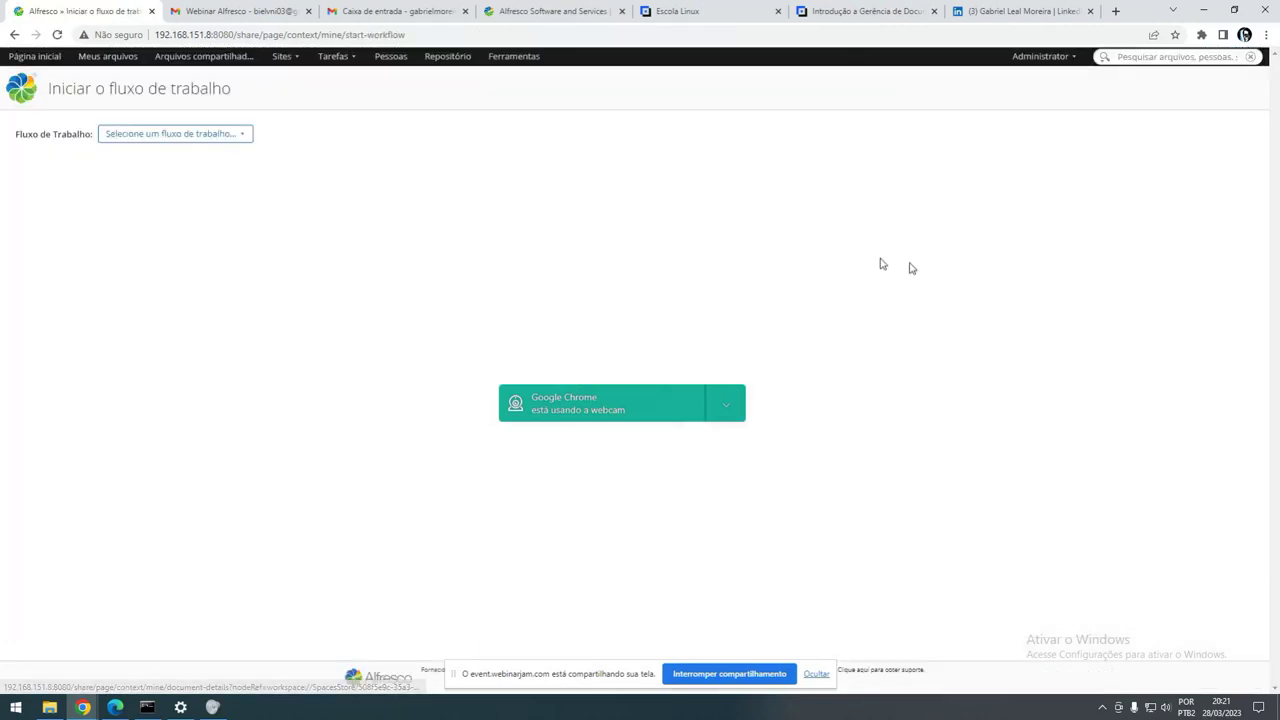
pyautogui.click(214, 135)
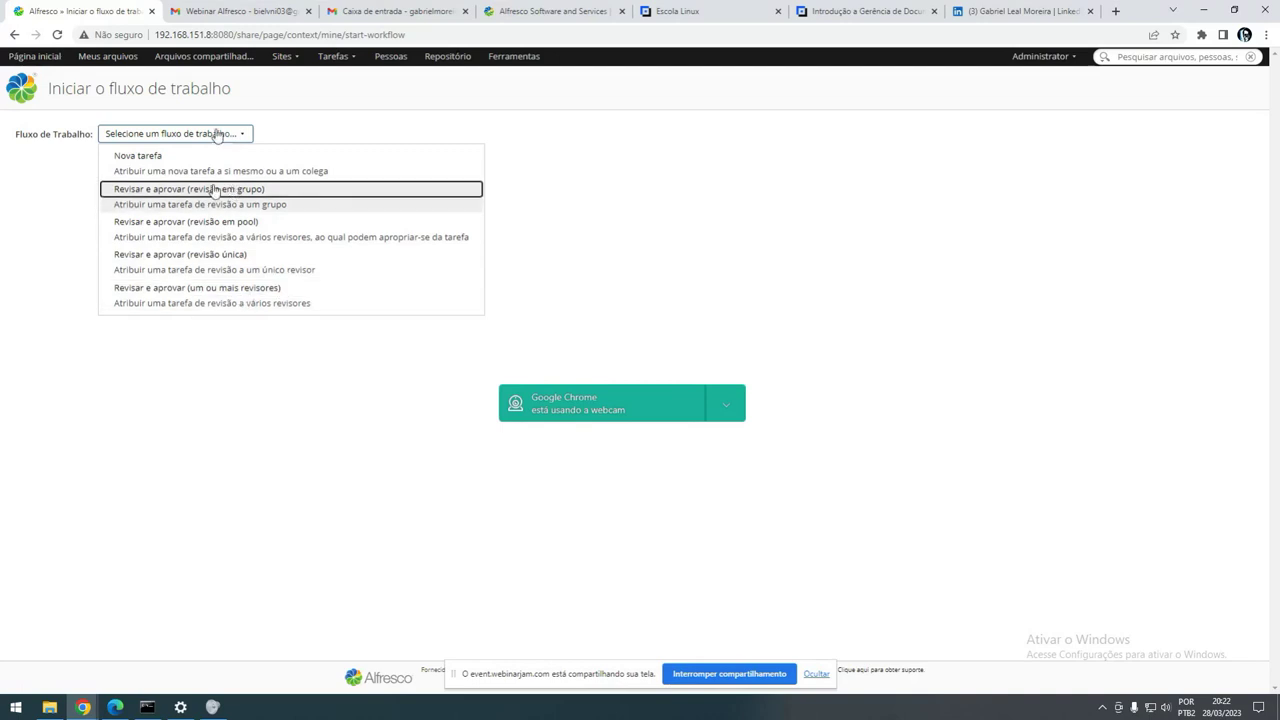
pyautogui.click(214, 158)
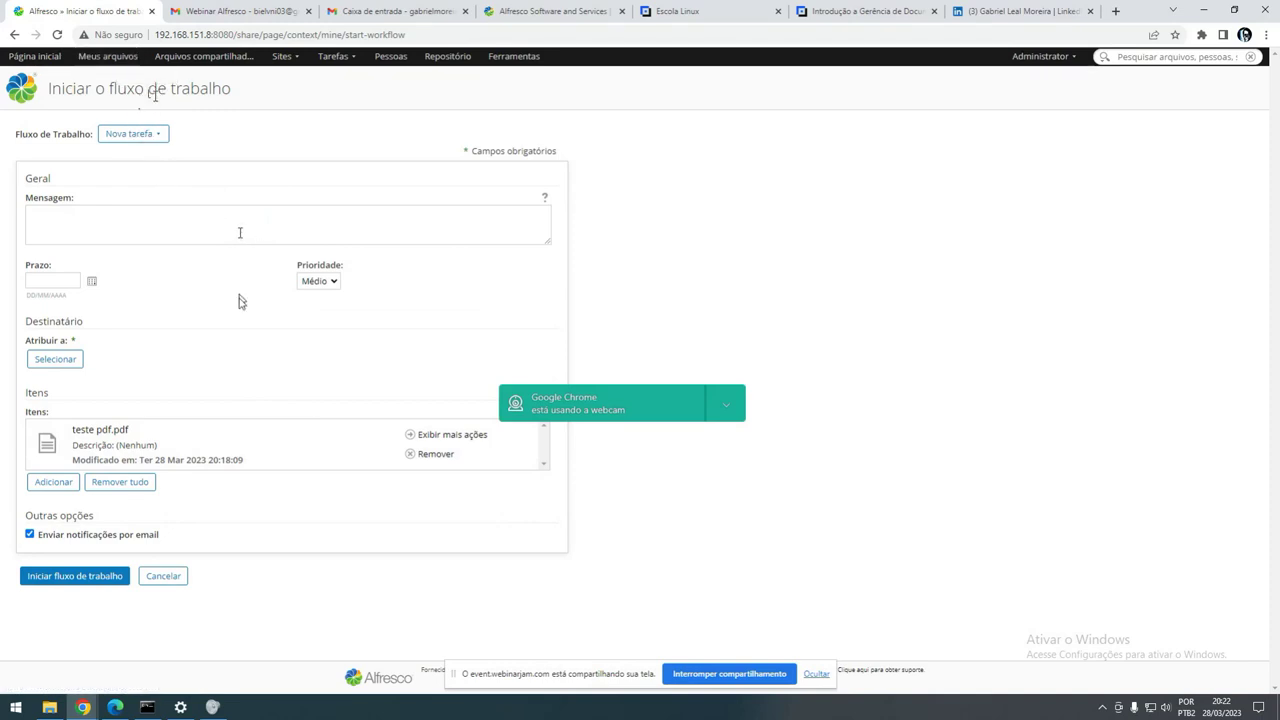
# - Check Minhas tarefas and Fluxos de trabalho que iniciei, then return to the Meus arquivos list
pyautogui.click(107, 56)
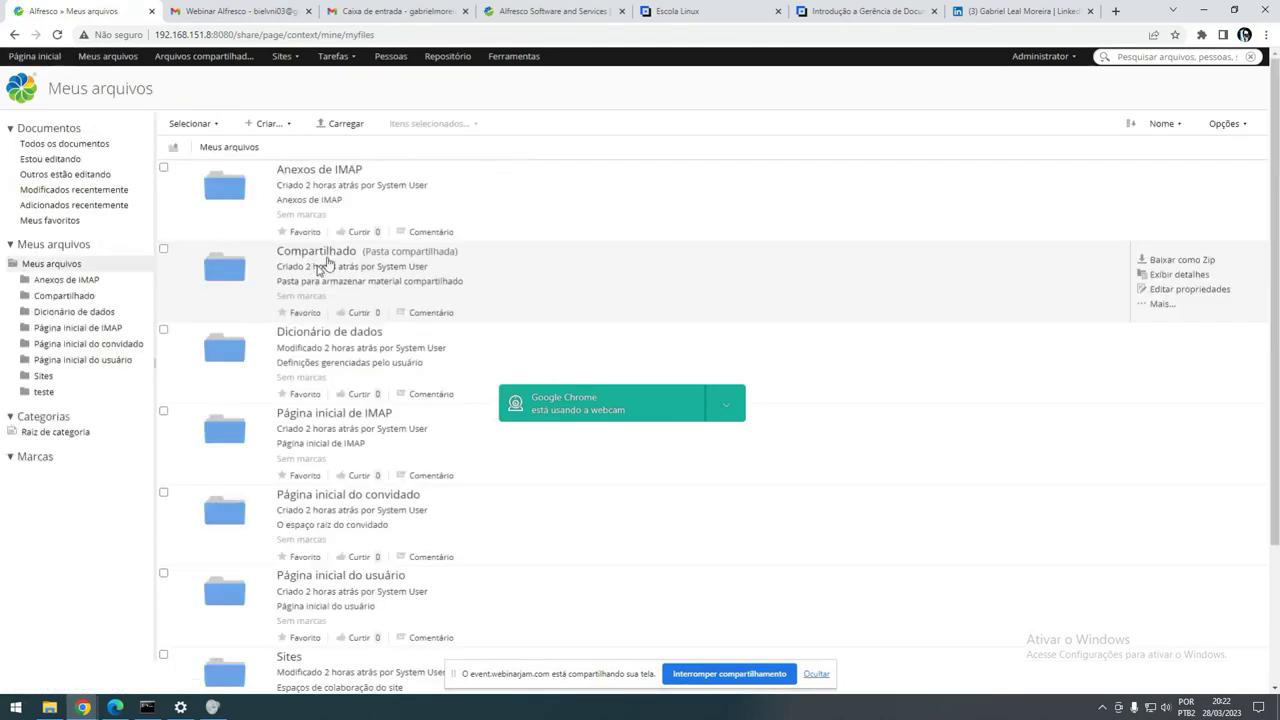
pyautogui.click(337, 56)
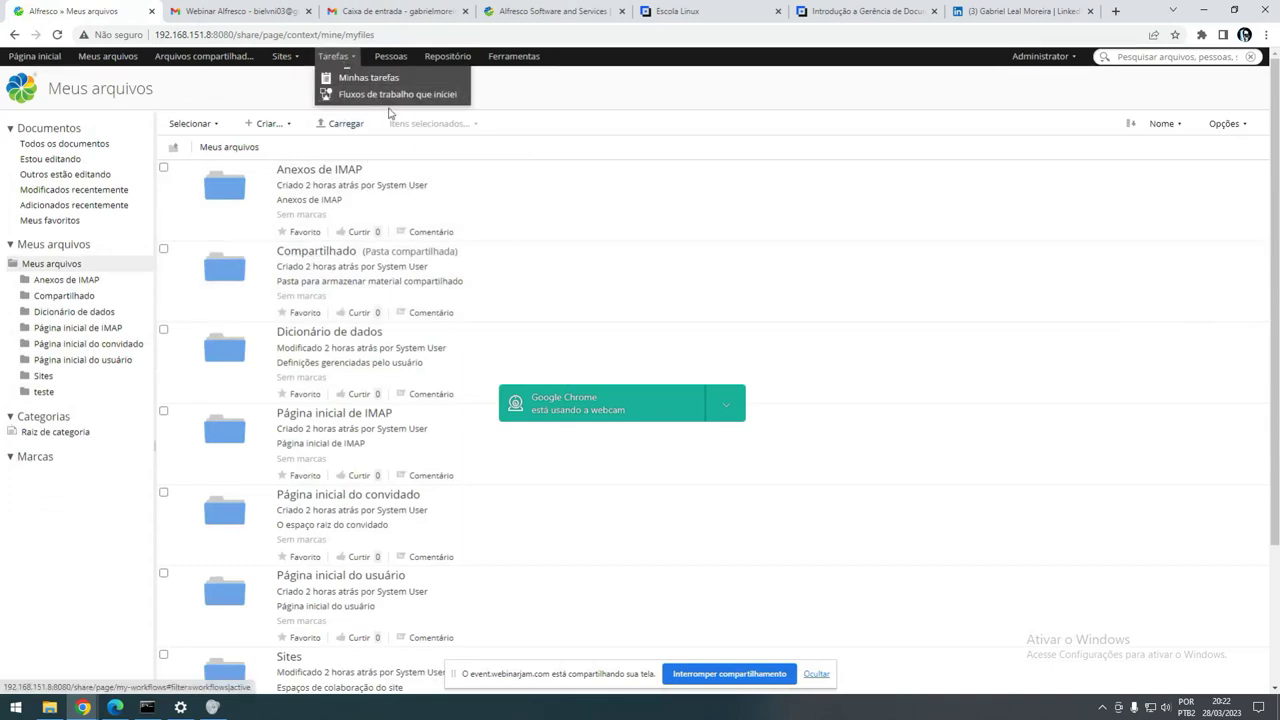
pyautogui.click(369, 78)
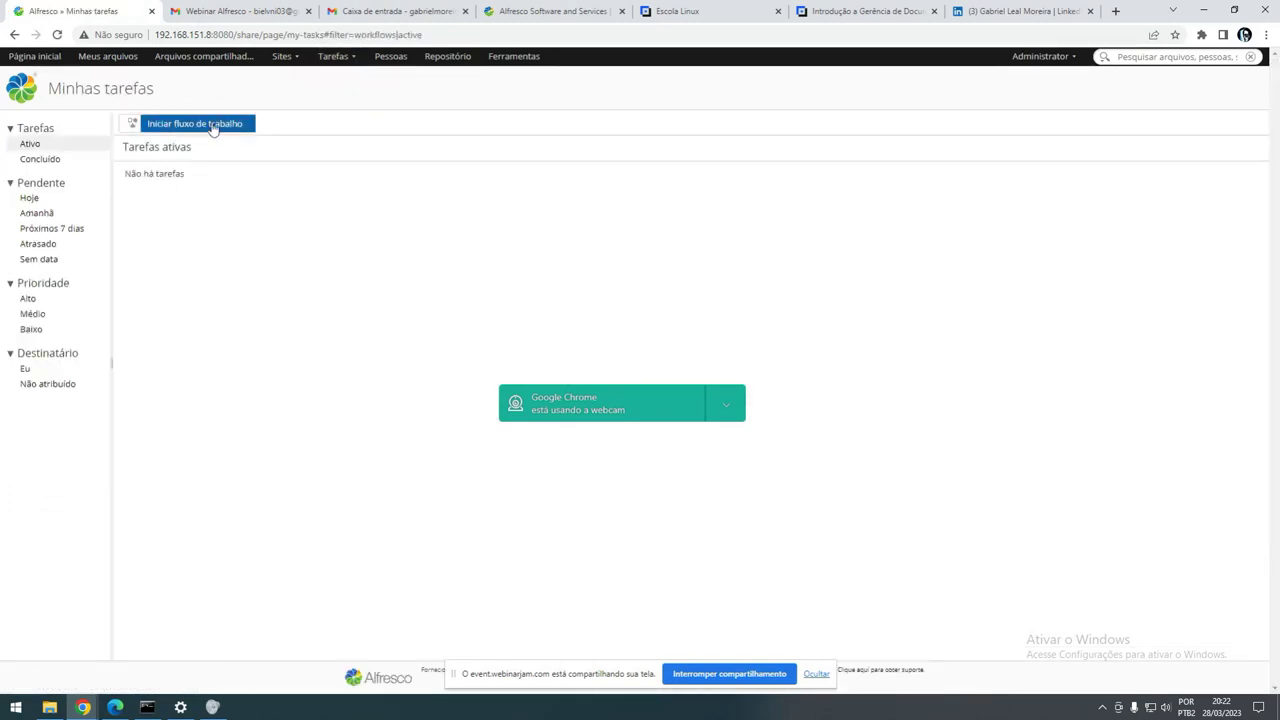
pyautogui.click(335, 57)
pyautogui.click(355, 95)
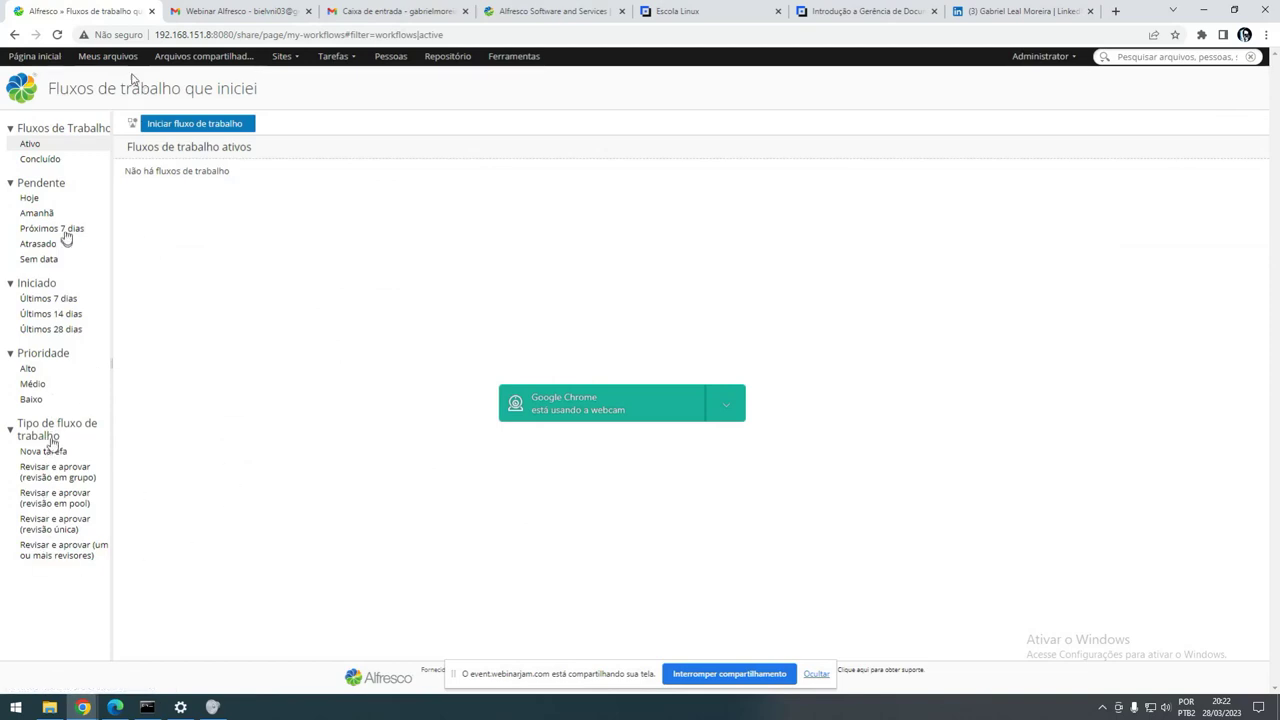
pyautogui.click(107, 56)
pyautogui.scroll(-1, 361, 490)
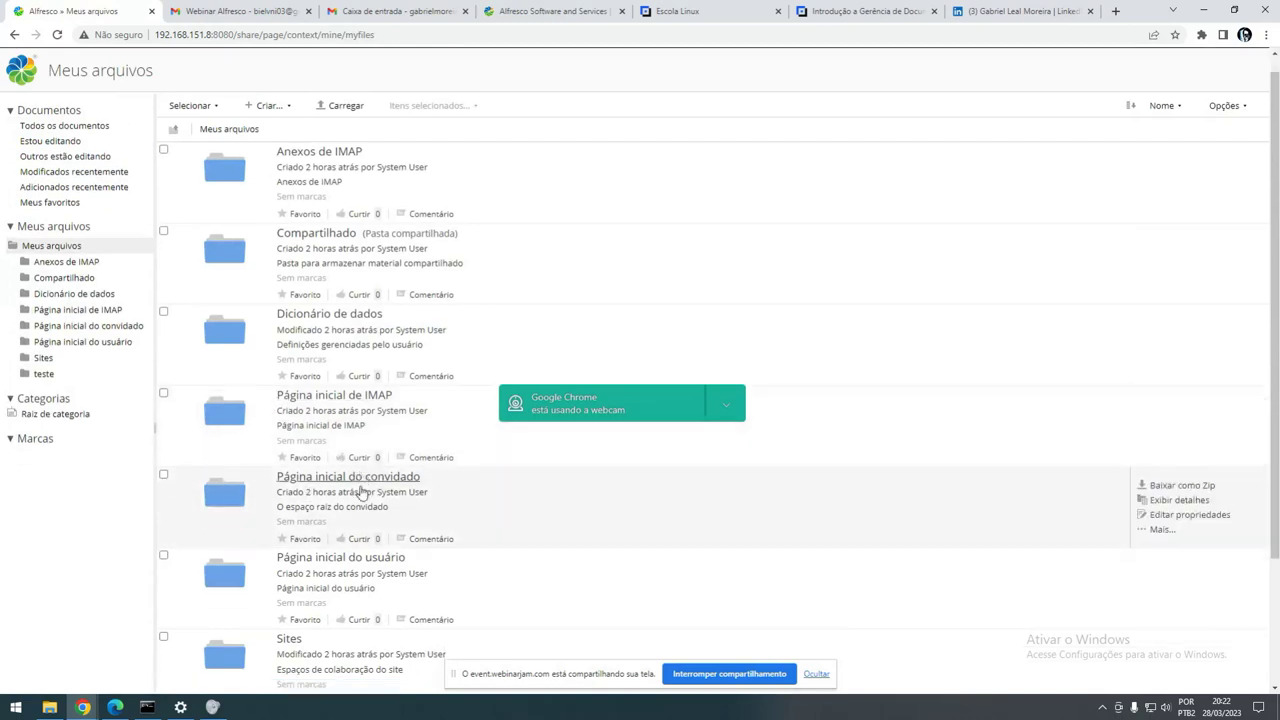
pyautogui.scroll(-2, 361, 490)
# - Open teste/0101 to list image.png, teste pdf.pdf, teste123.pptx and teste-audio.mp3, moving the notification aside
pyautogui.click(287, 555)
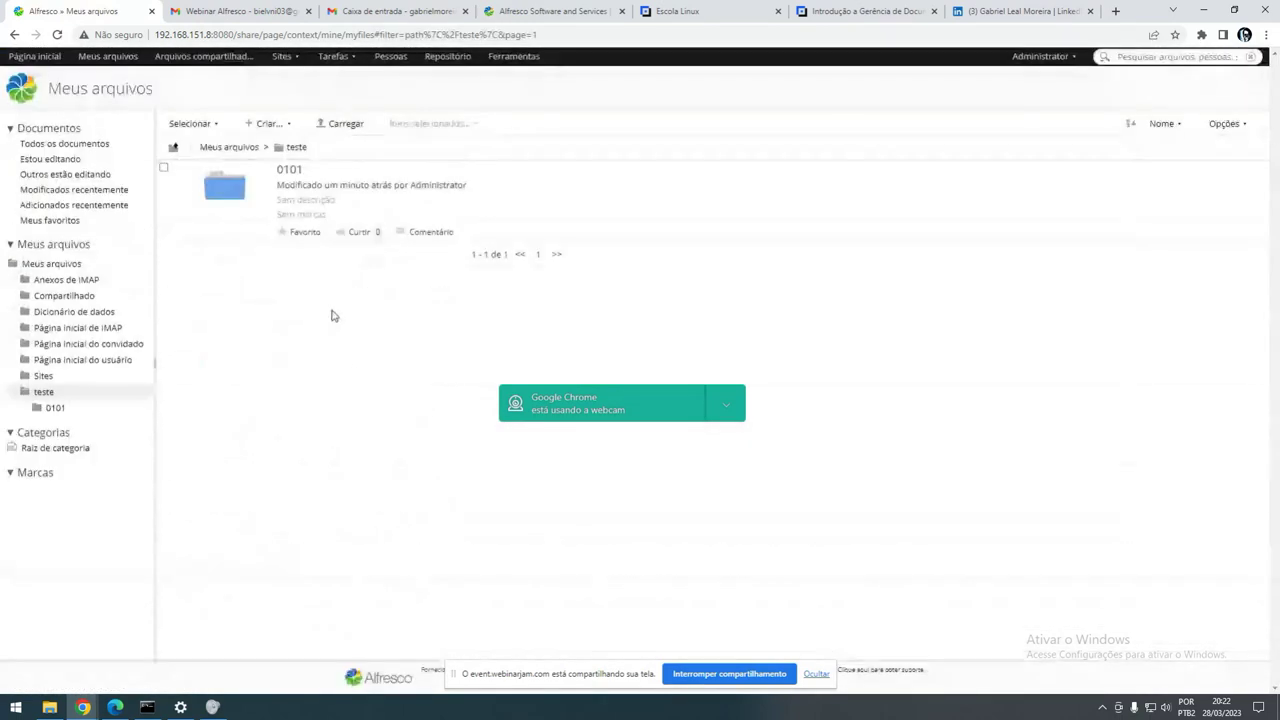
pyautogui.click(289, 170)
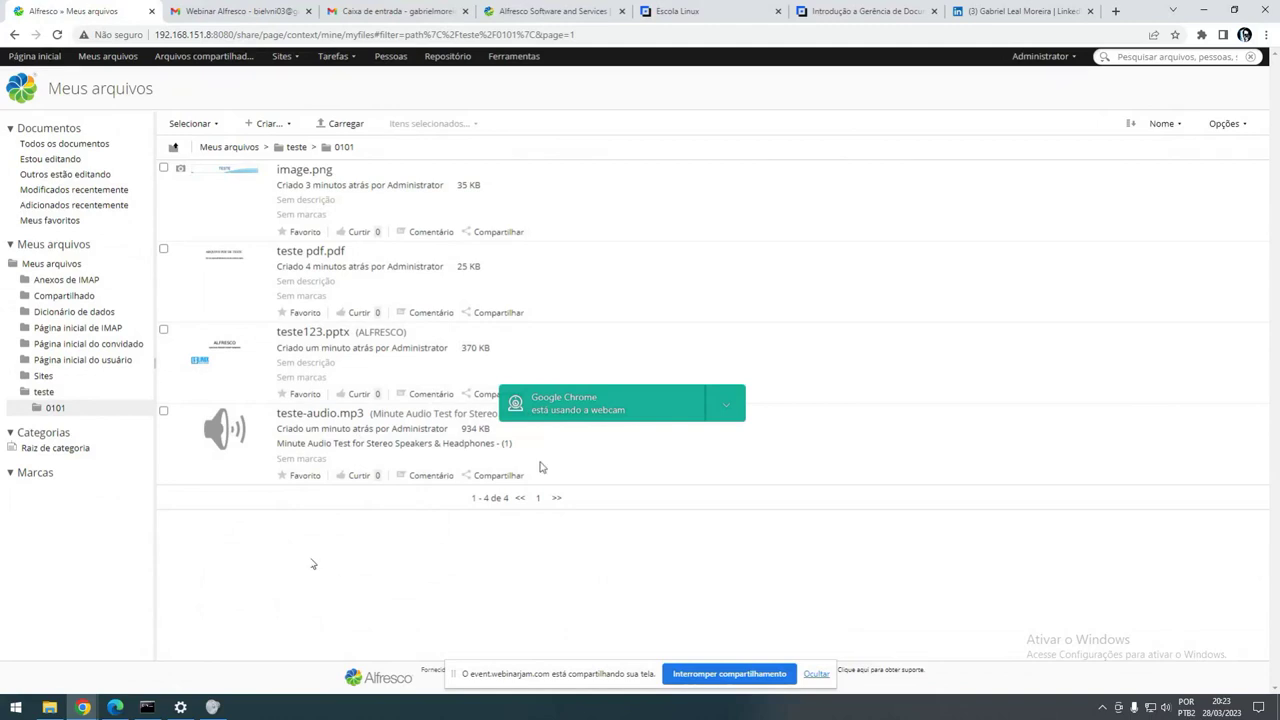
pyautogui.moveTo(650, 409); pyautogui.dragTo(1003, 553)
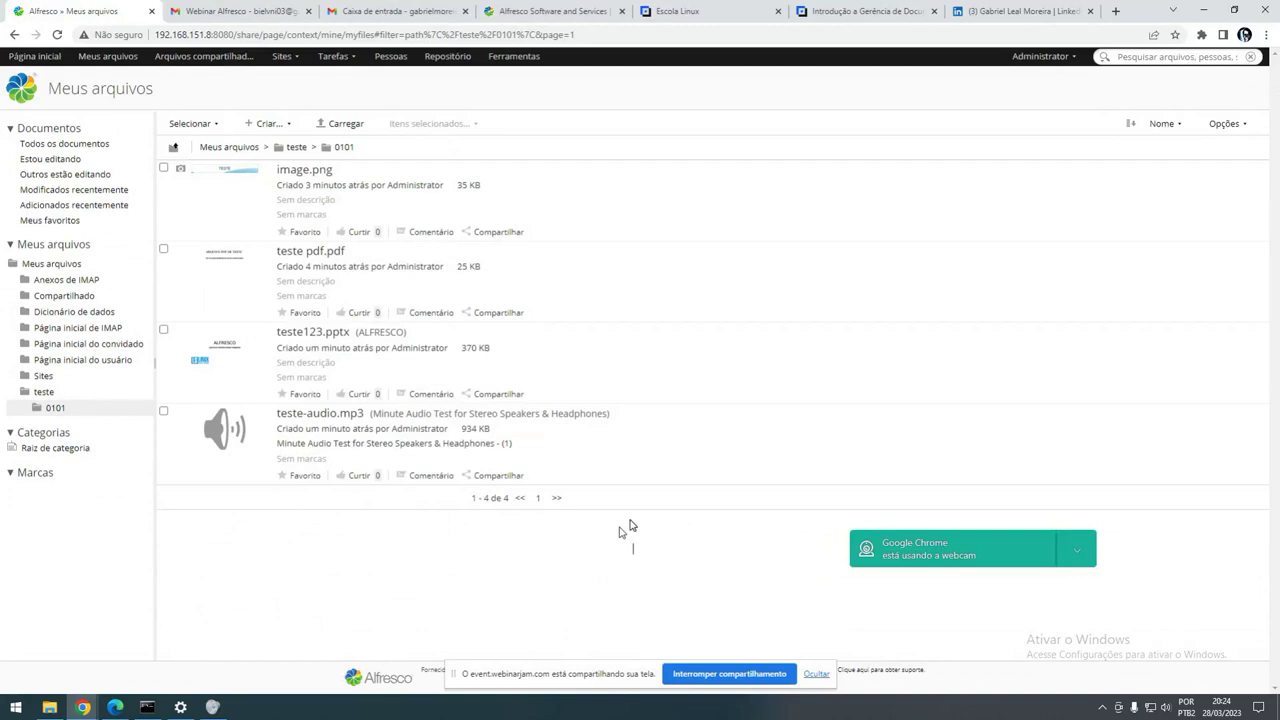
# - Run df -h in the Linux terminal to report disk usage
pyautogui.click(146, 707)
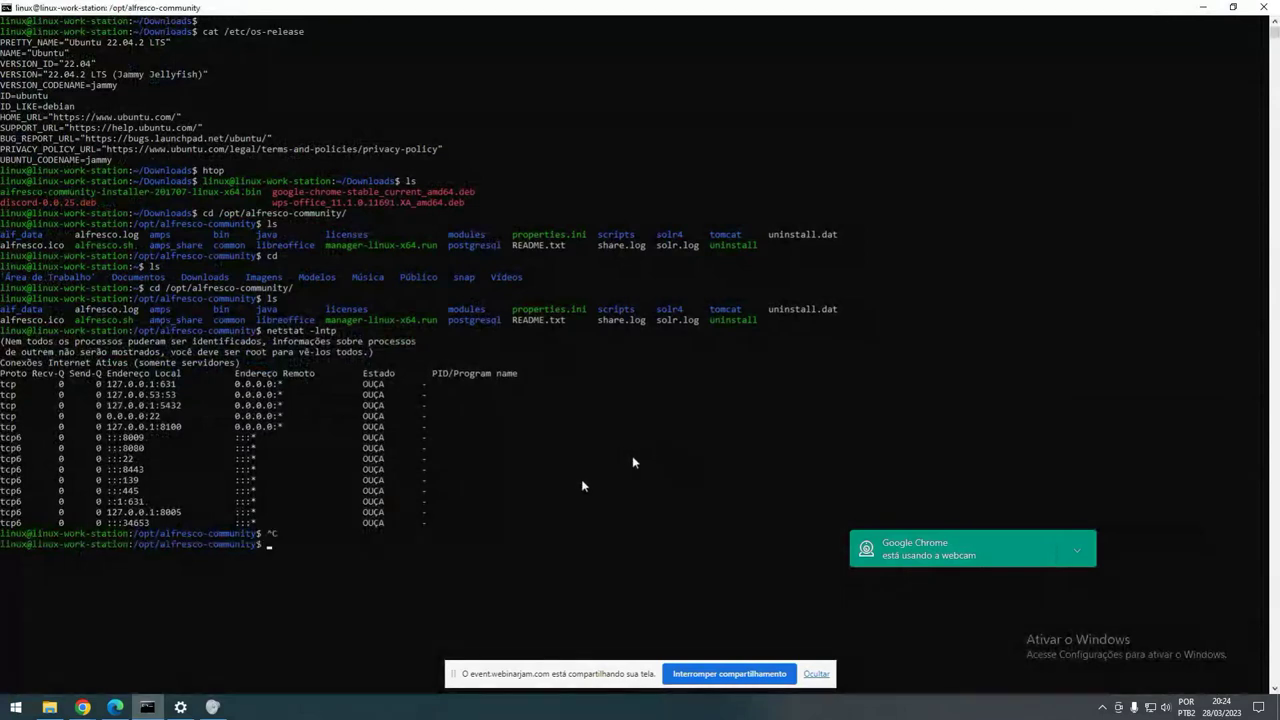
pyautogui.write('df -h')
pyautogui.press('Return')
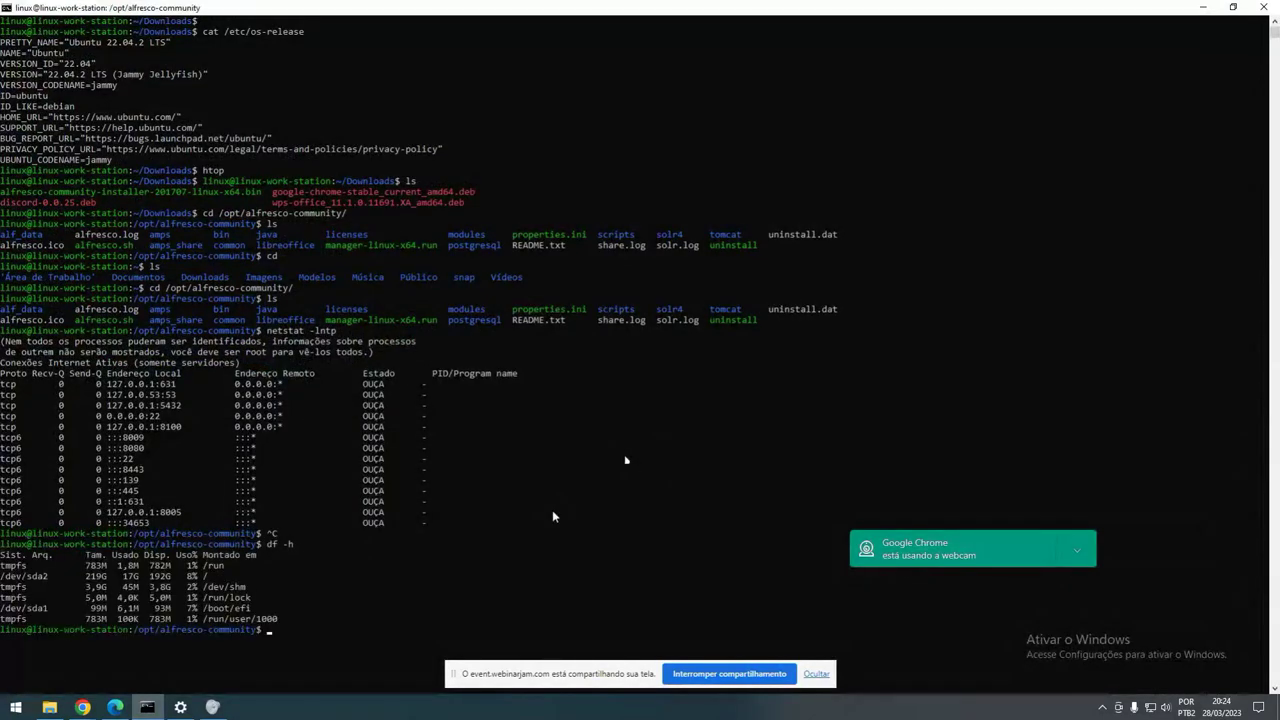
# - Highlight the /dev/sda2 used, free and percentage figures, then minimise the terminal
pyautogui.moveTo(120, 586)
pyautogui.mouseDown()
pyautogui.moveTo(178, 578)
pyautogui.moveTo(156, 598)
pyautogui.moveTo(120, 587)
pyautogui.mouseUp()
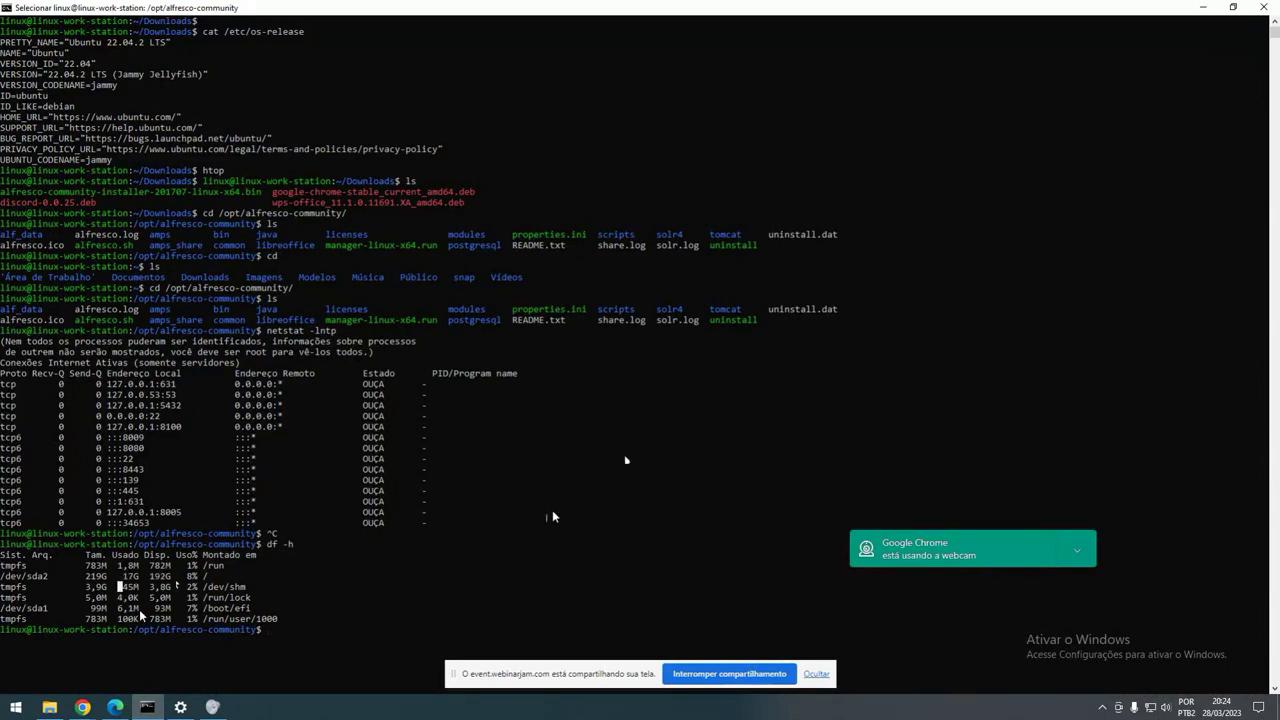
pyautogui.click(285, 639)
pyautogui.moveTo(118, 577); pyautogui.dragTo(210, 579)
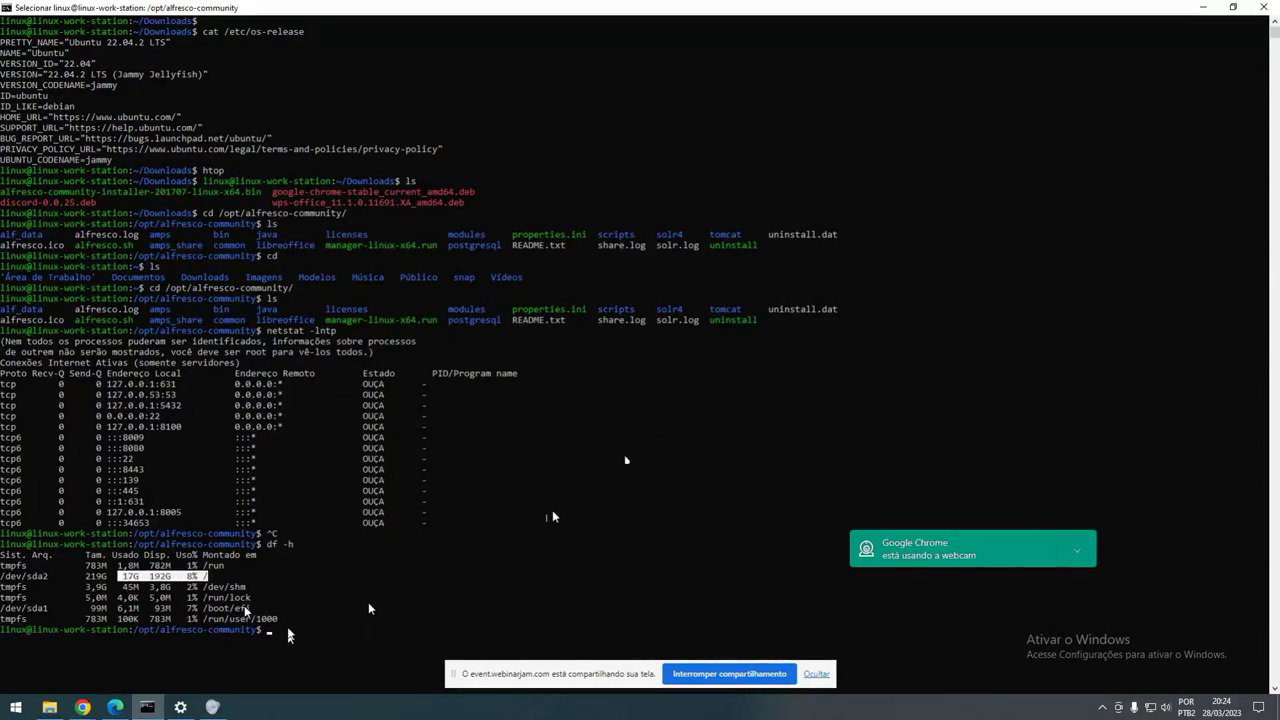
pyautogui.click(328, 620)
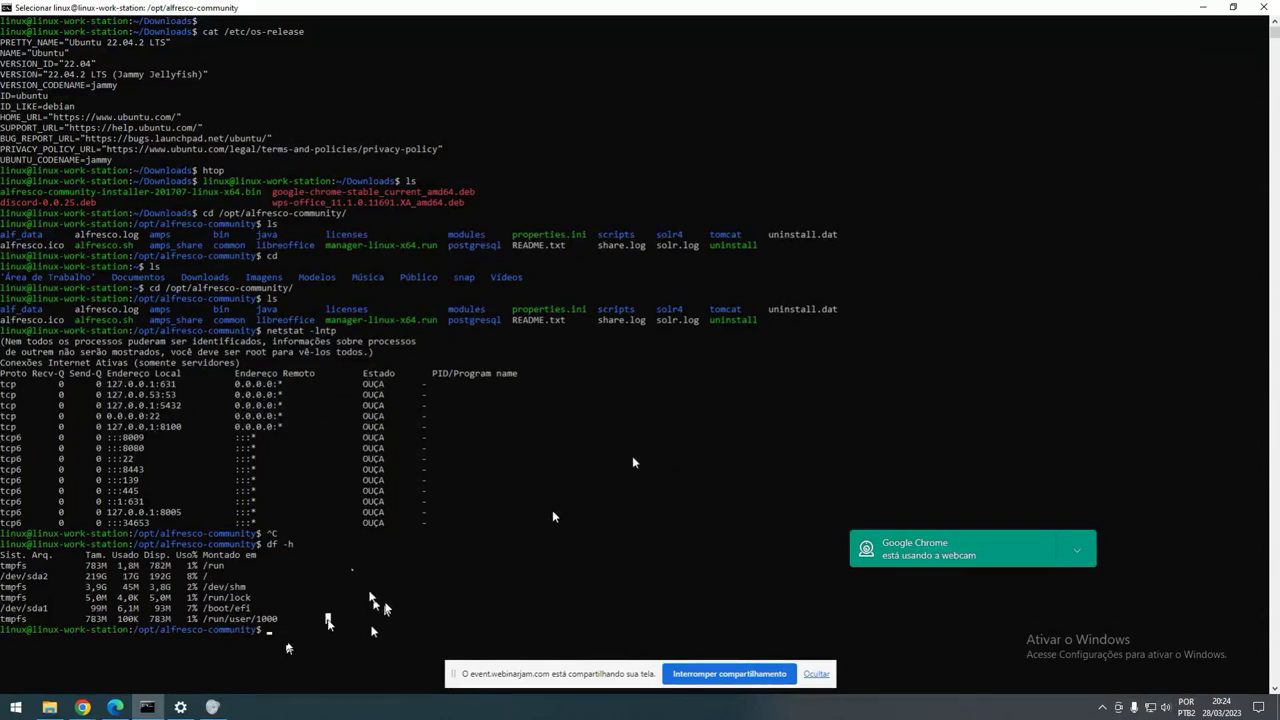
pyautogui.click(1201, 8)
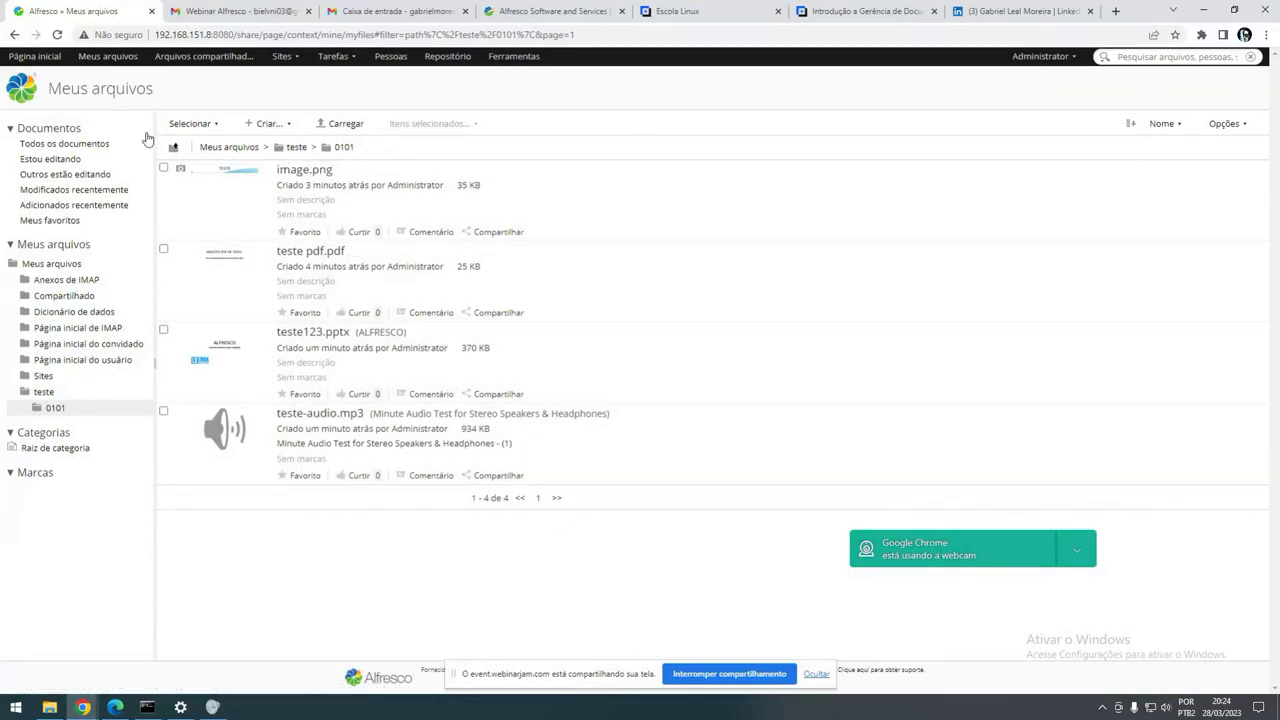
# - Return to Meus arquivos and sign out through the Administrator menu's Sair option
pyautogui.click(107, 56)
pyautogui.scroll(-2, 600, 450)
pyautogui.scroll(3, 1155, 160)
pyautogui.click(1057, 54)
pyautogui.click(1040, 220)
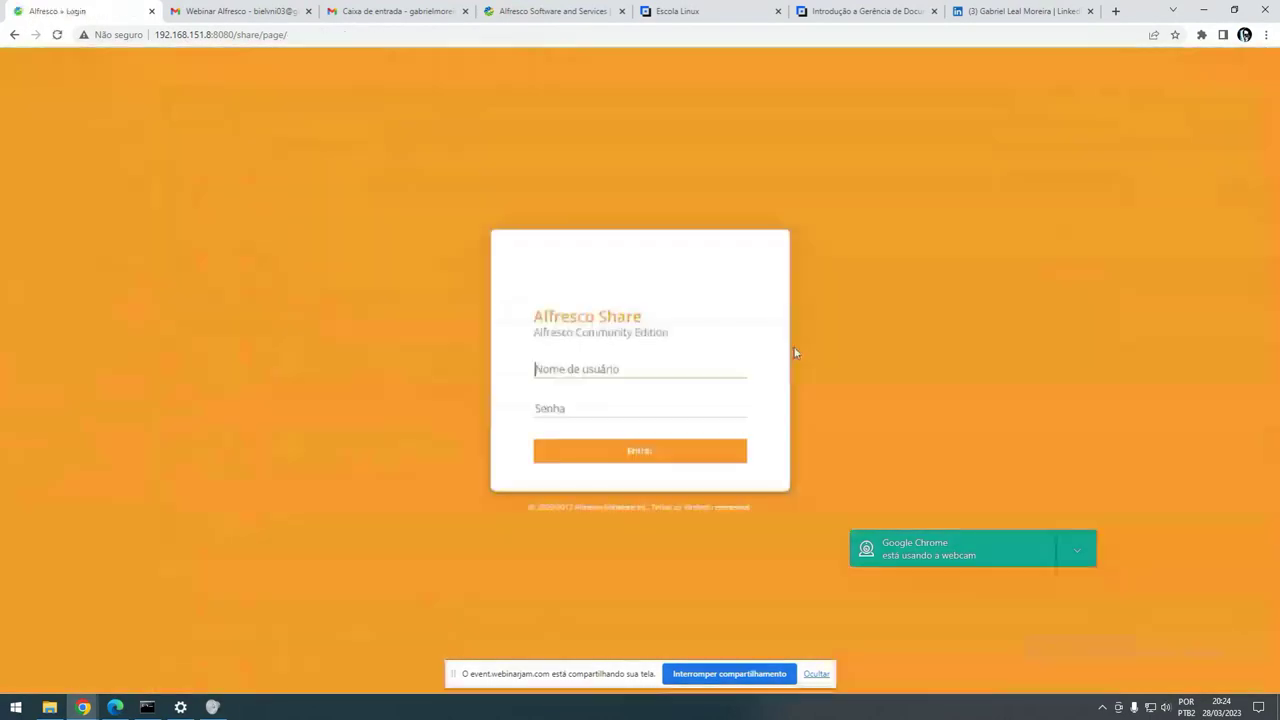
# - Highlight the Alfresco Share title on the login card
pyautogui.moveTo(700, 342); pyautogui.dragTo(530, 317)
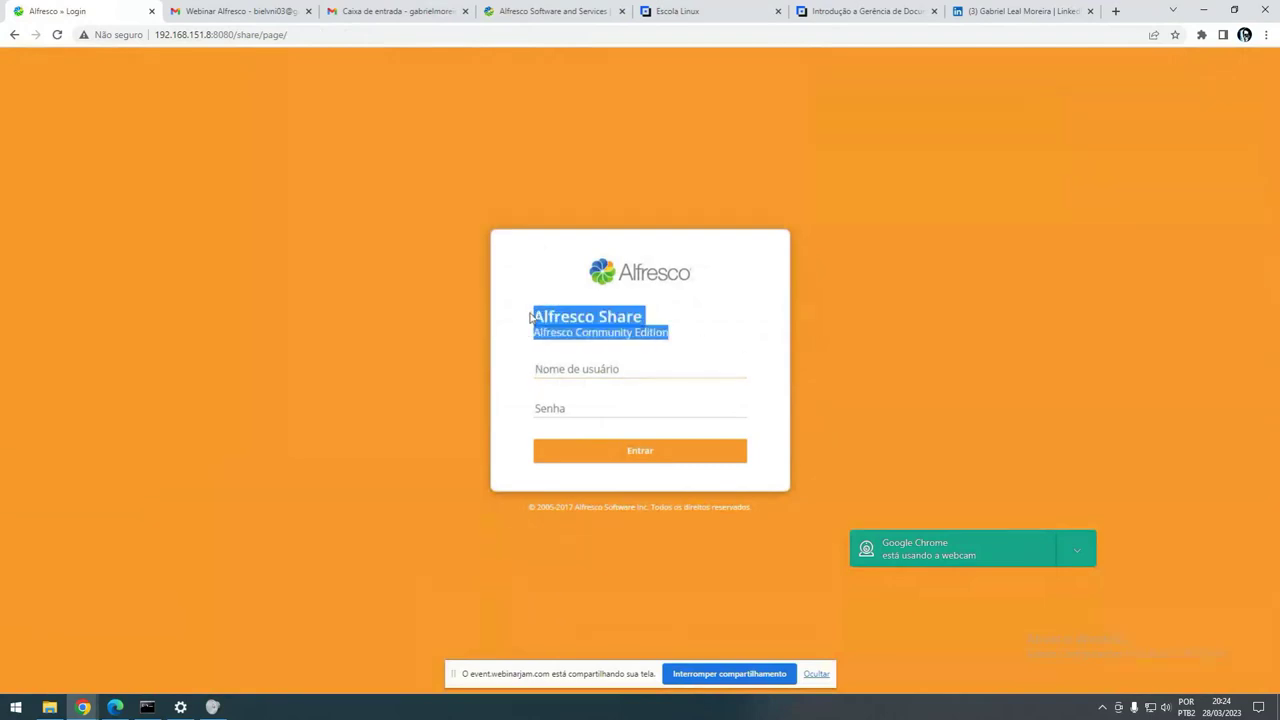
pyautogui.click(707, 320)
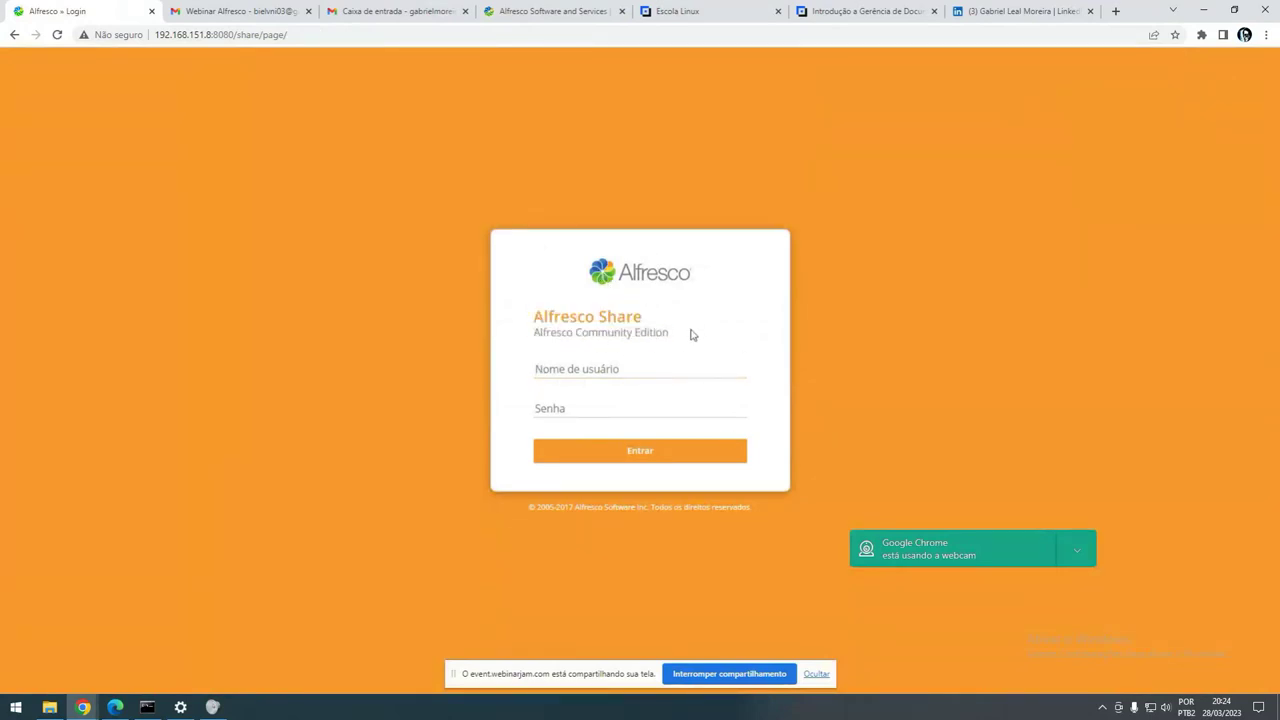
pyautogui.tripleClick(692, 335)
pyautogui.click(698, 337)
# - Switch to the Escola Linux site's Alfresco ECM course page and scroll to Ementa do Curso
pyautogui.click(700, 11)
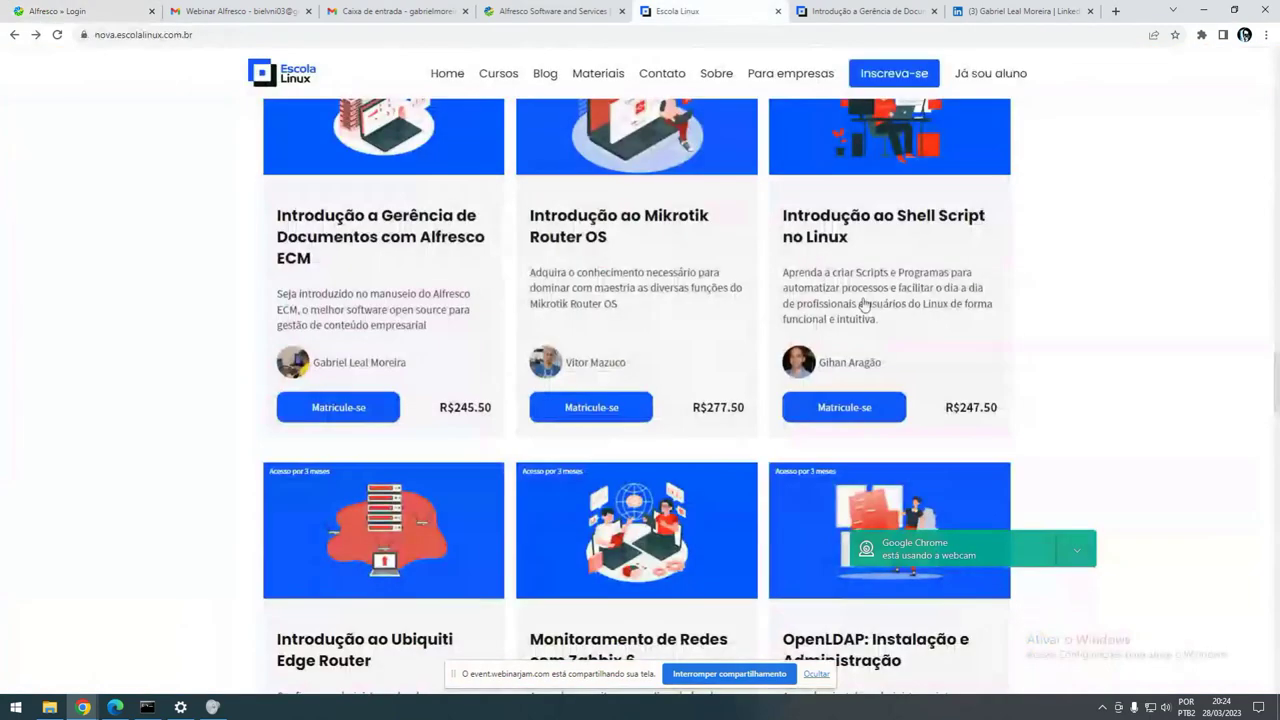
pyautogui.scroll(1, 1160, 406)
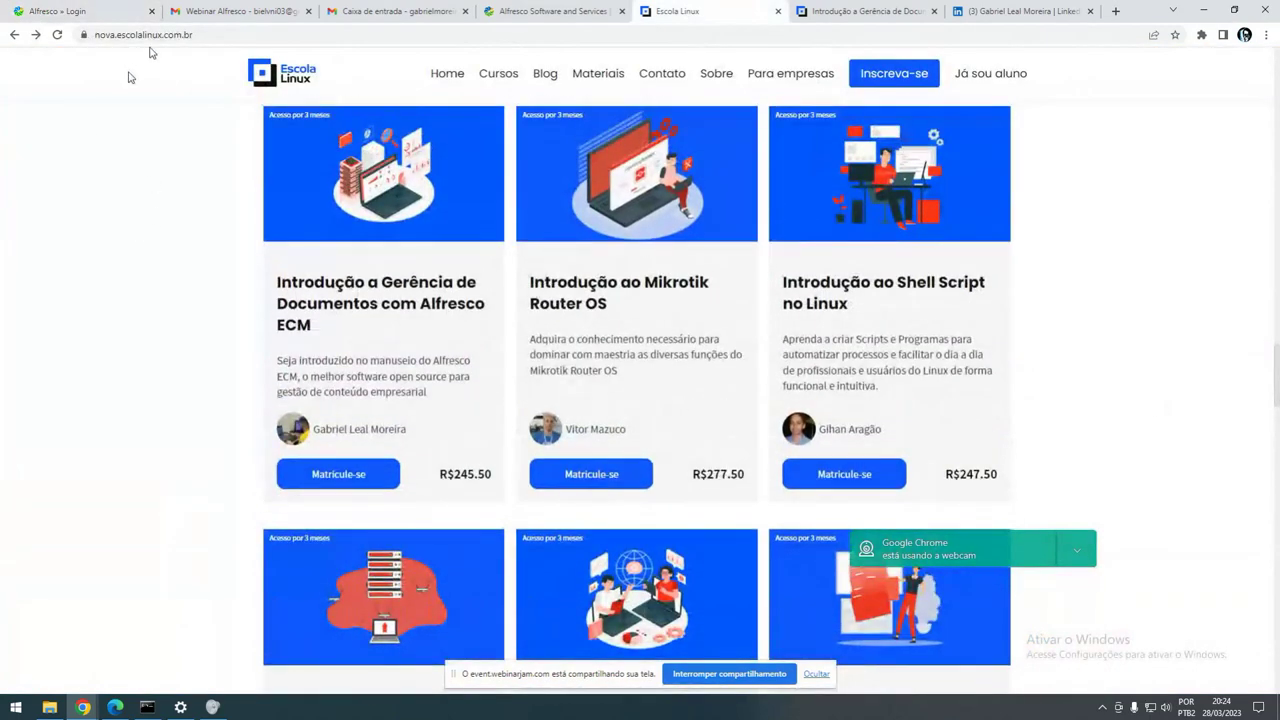
pyautogui.click(213, 44)
pyautogui.click(355, 332)
pyautogui.scroll(2, 405, 400)
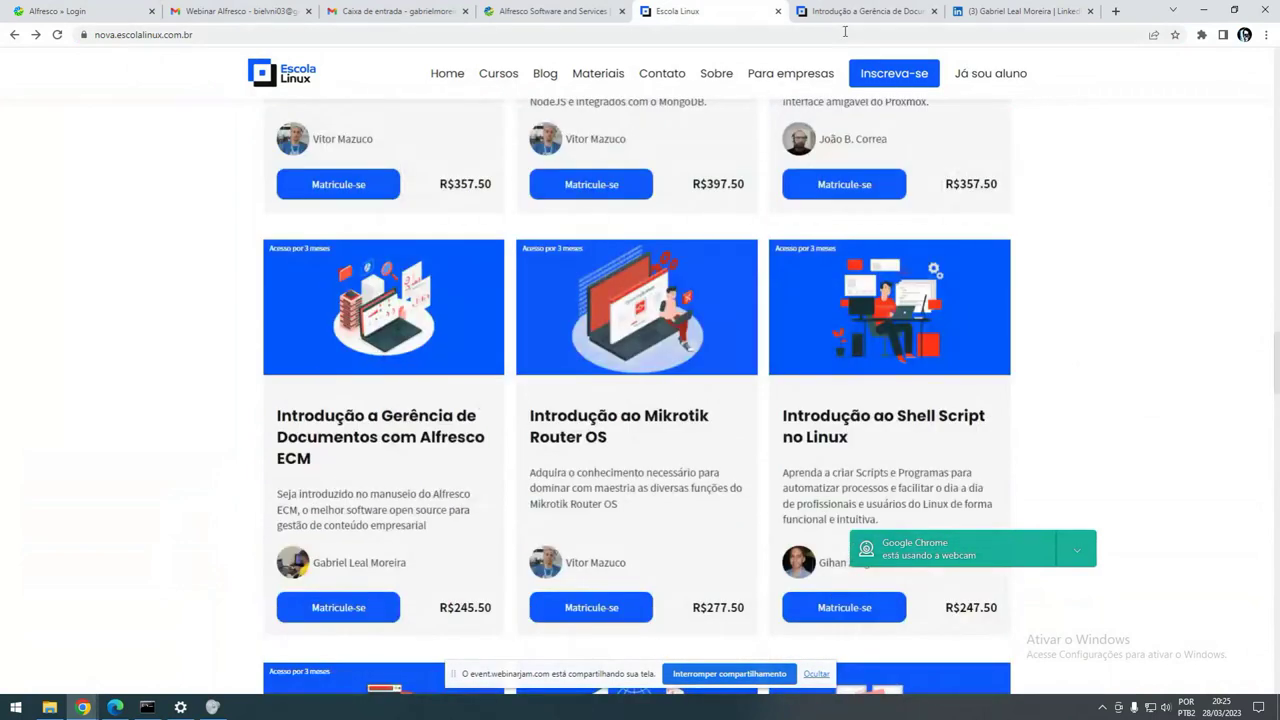
pyautogui.click(858, 12)
pyautogui.scroll(5, 448, 508)
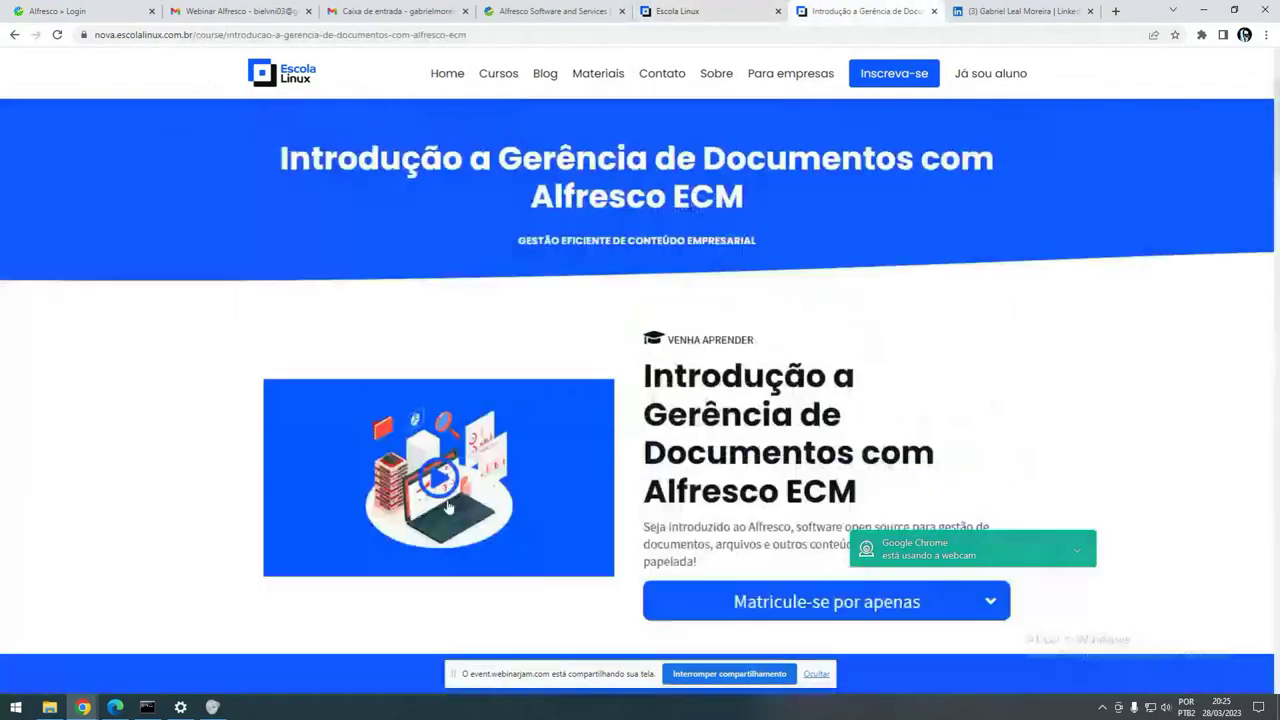
pyautogui.scroll(-2, 448, 508)
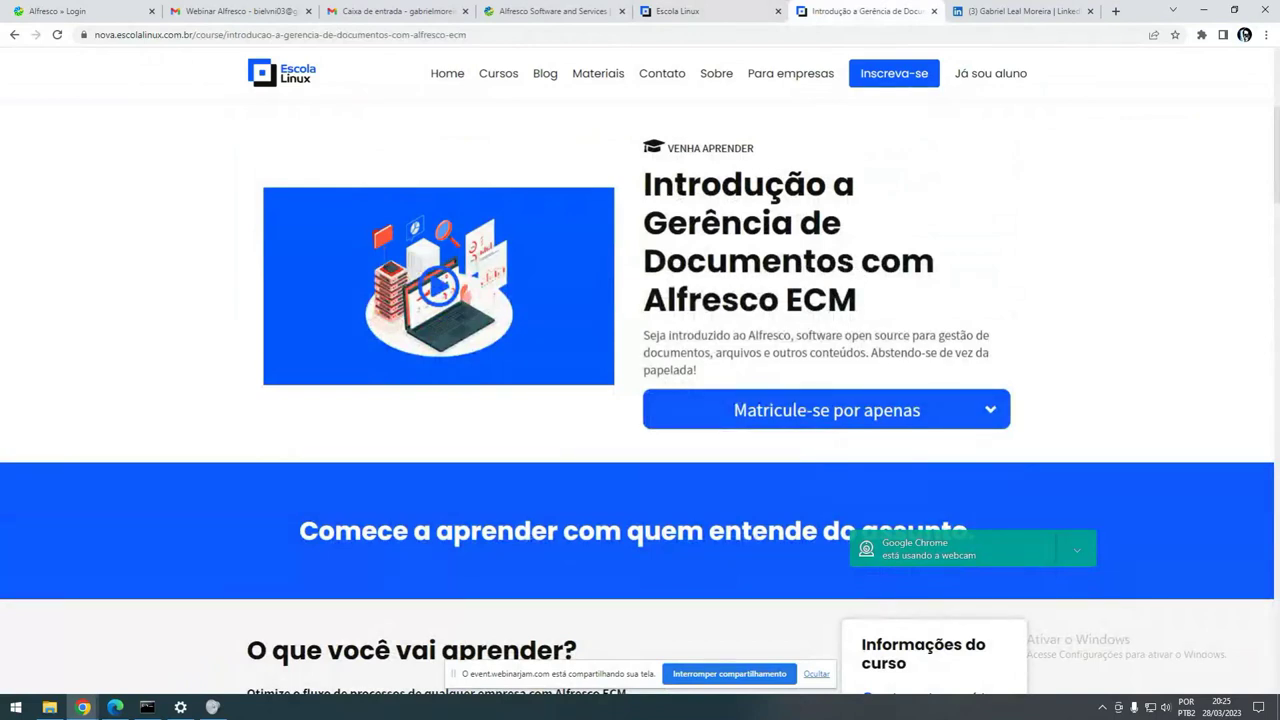
pyautogui.scroll(-9, 448, 486)
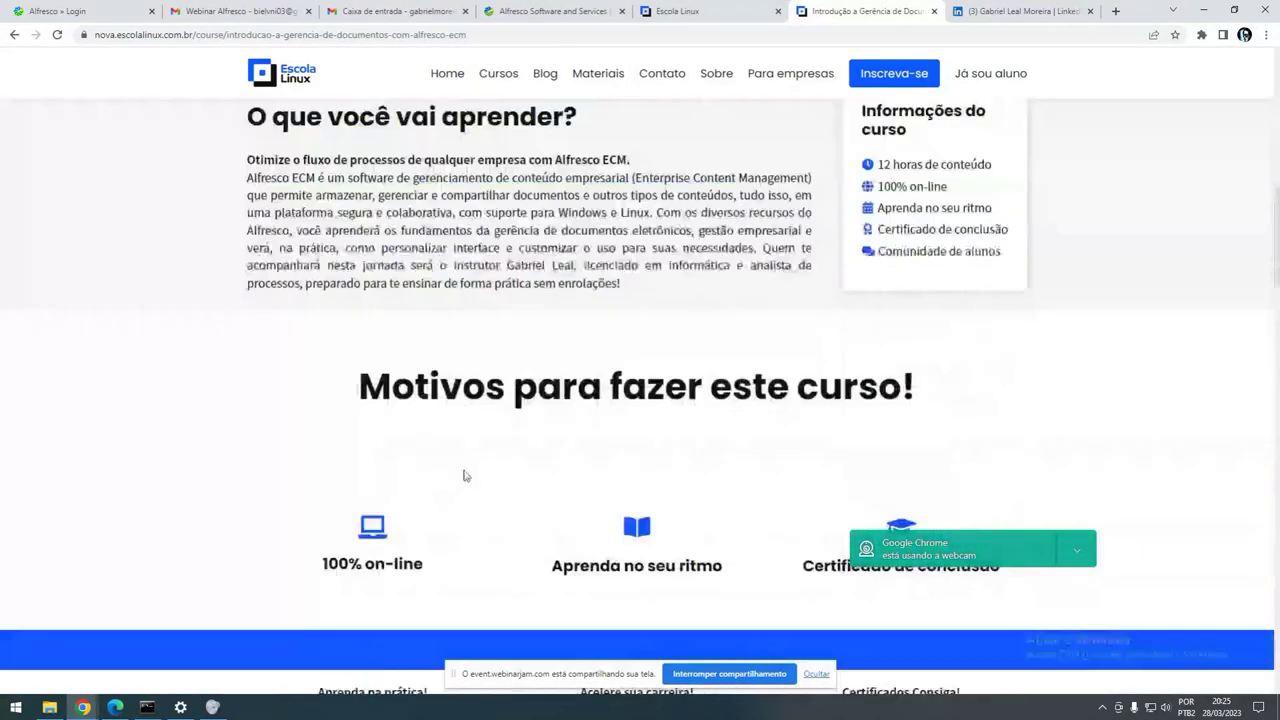
pyautogui.scroll(-4, 476, 427)
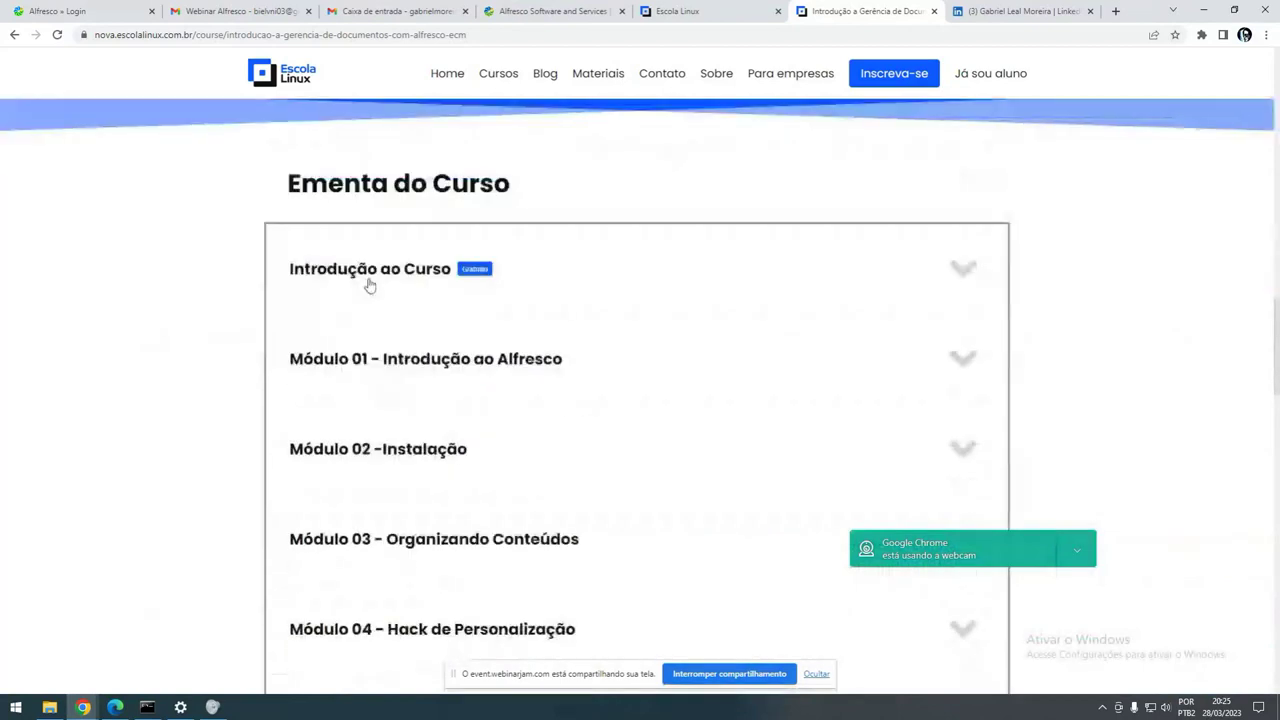
# - Expand Introdução ao Curso and Módulos 01, 02 and 03, showing Aula 06 and Aula 07
pyautogui.click(935, 284)
pyautogui.scroll(-1, 424, 348)
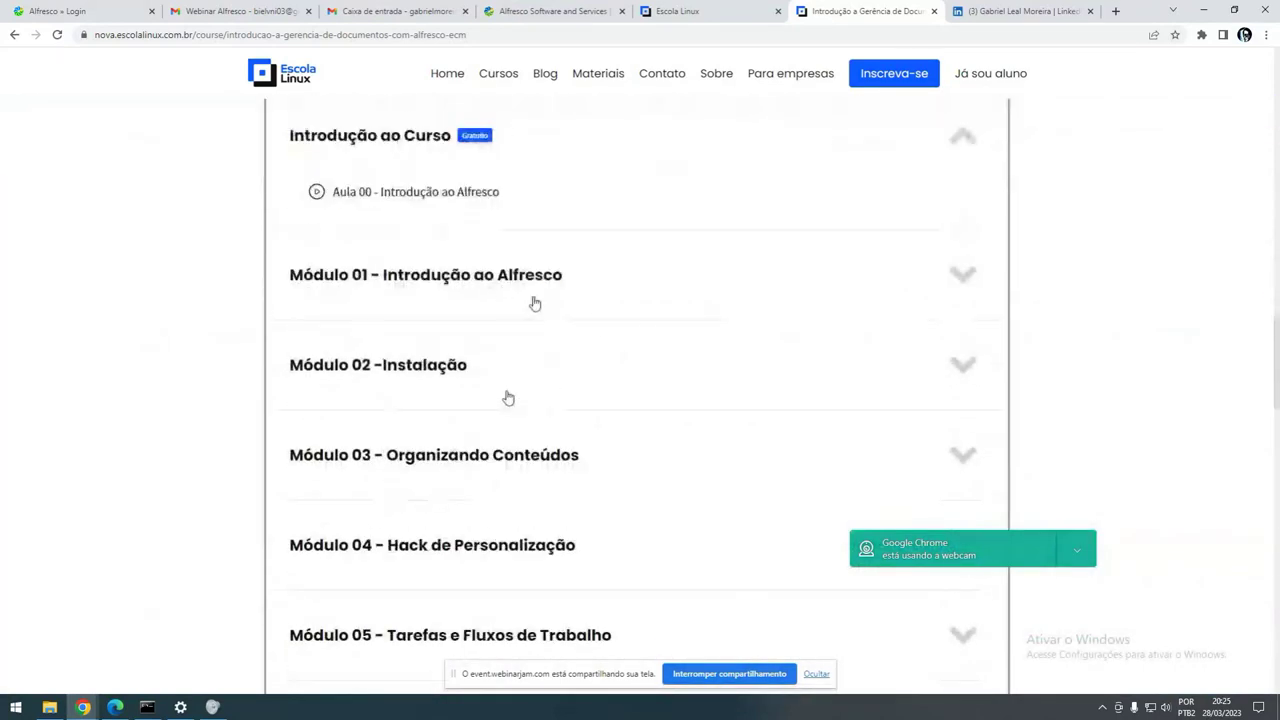
pyautogui.click(962, 283)
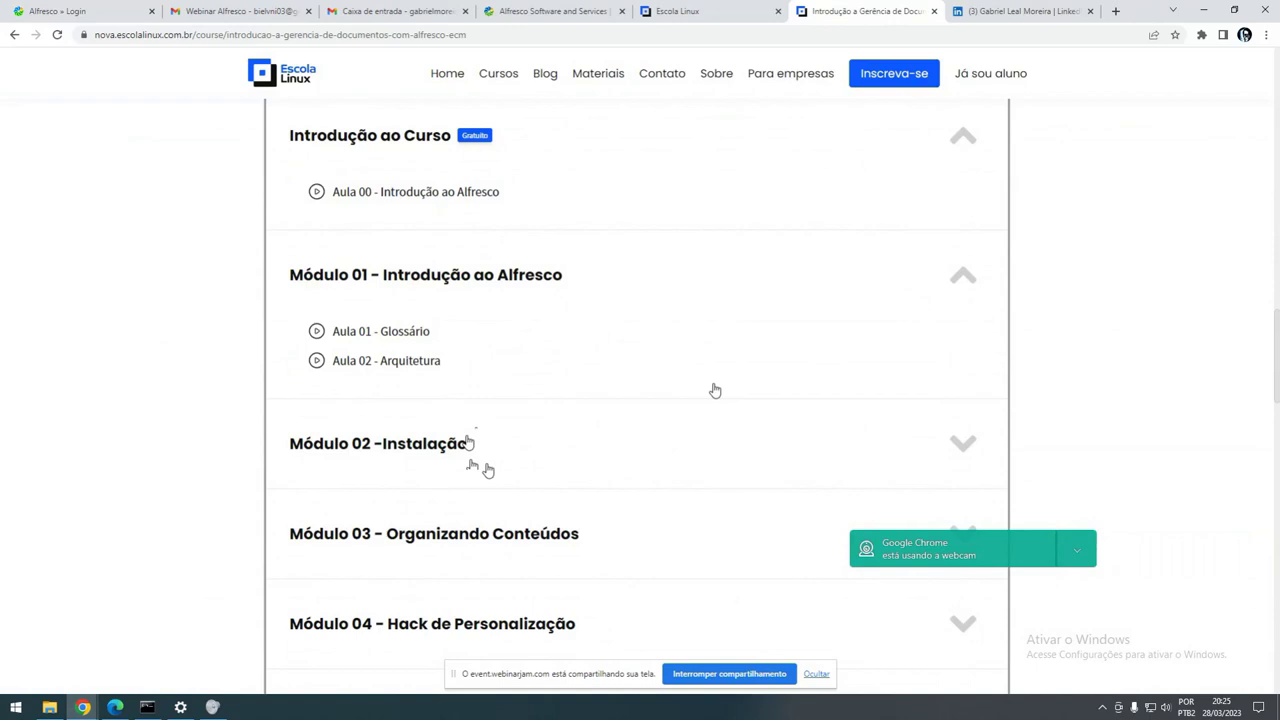
pyautogui.scroll(-1, 715, 390)
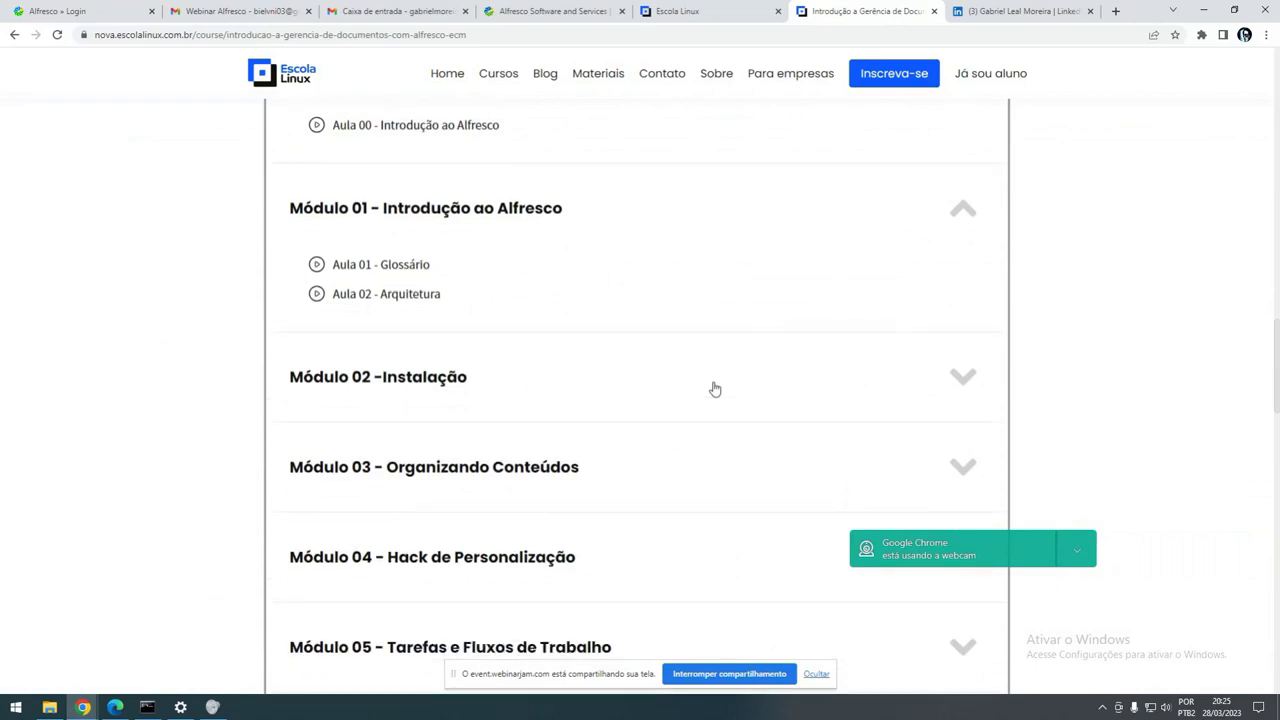
pyautogui.click(945, 379)
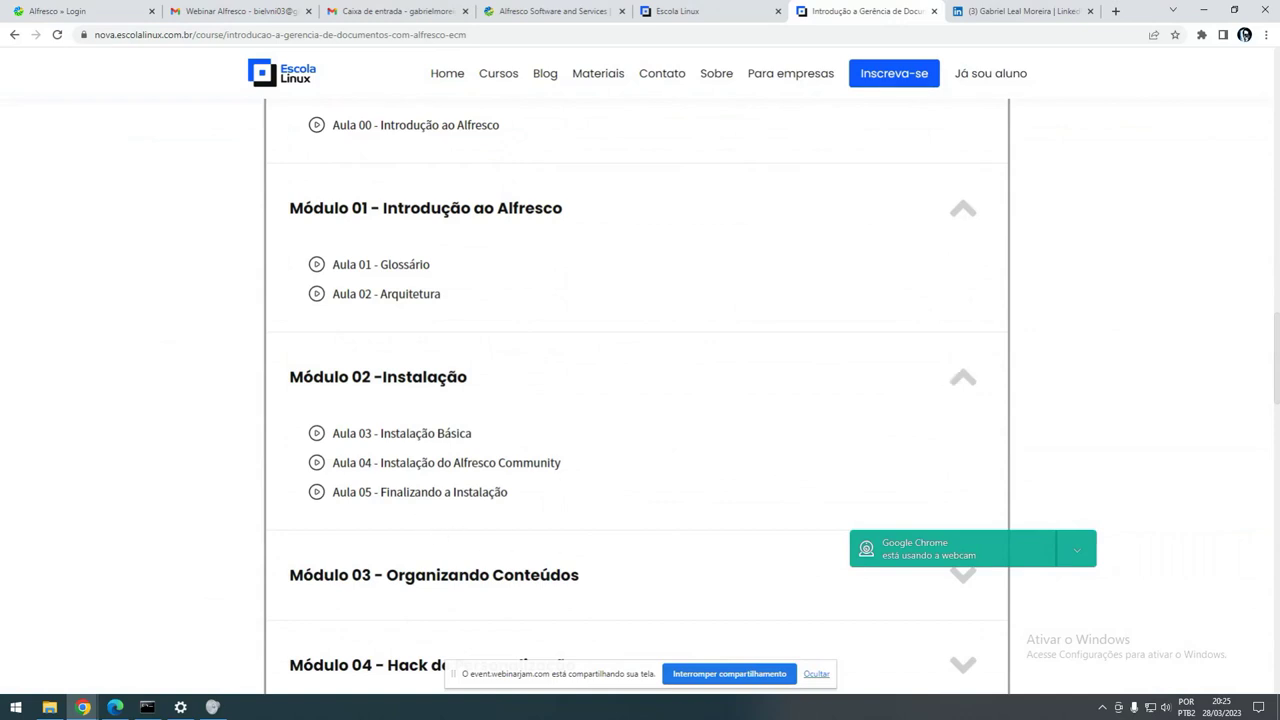
pyautogui.scroll(-1, 605, 516)
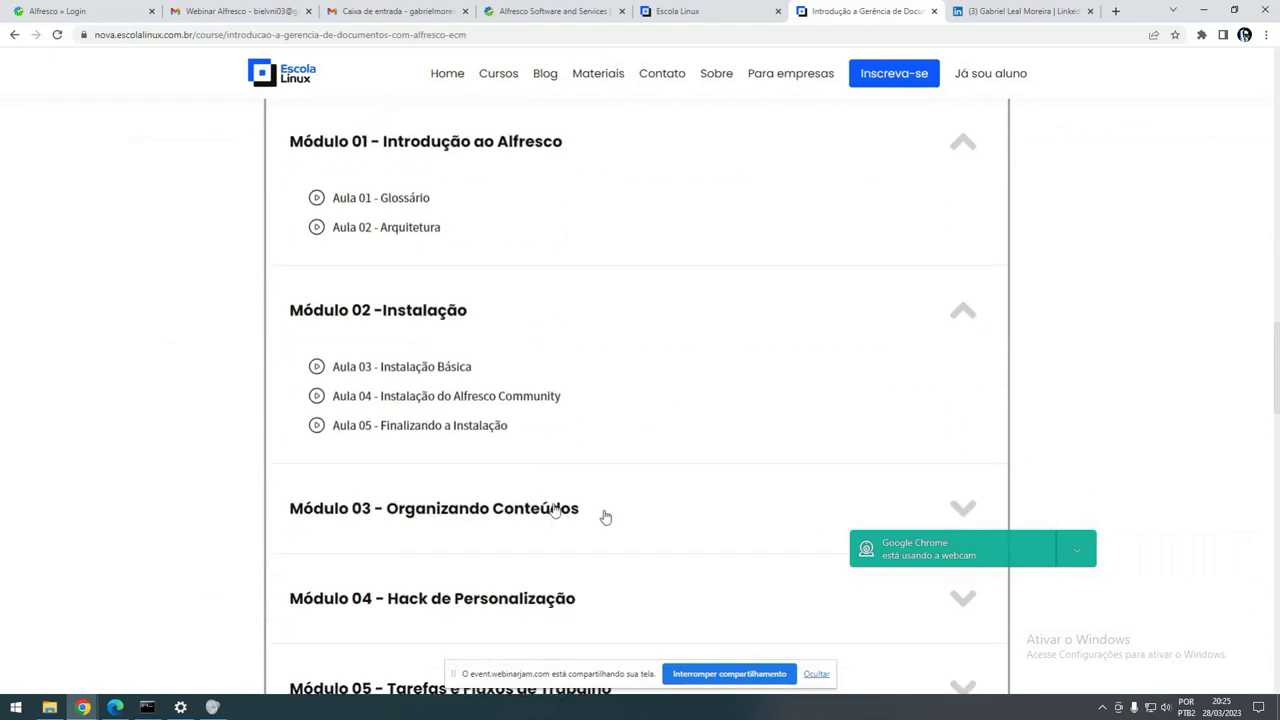
pyautogui.scroll(-1, 603, 515)
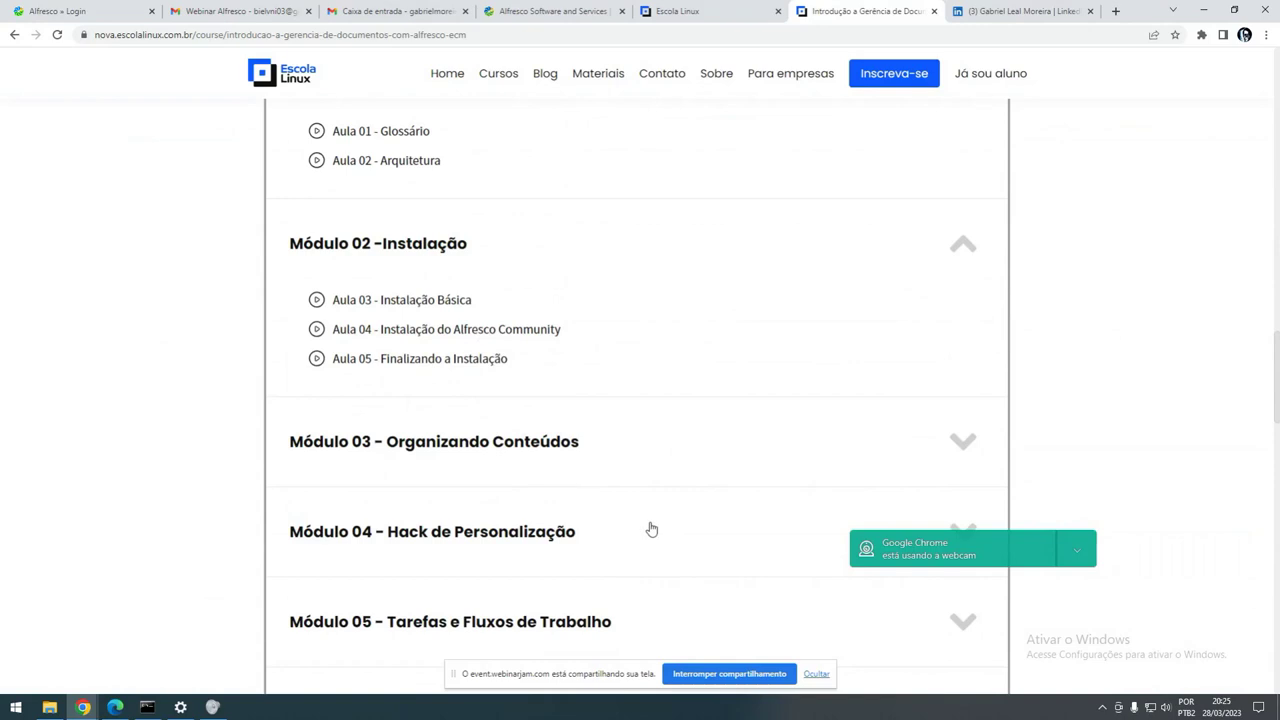
pyautogui.click(963, 444)
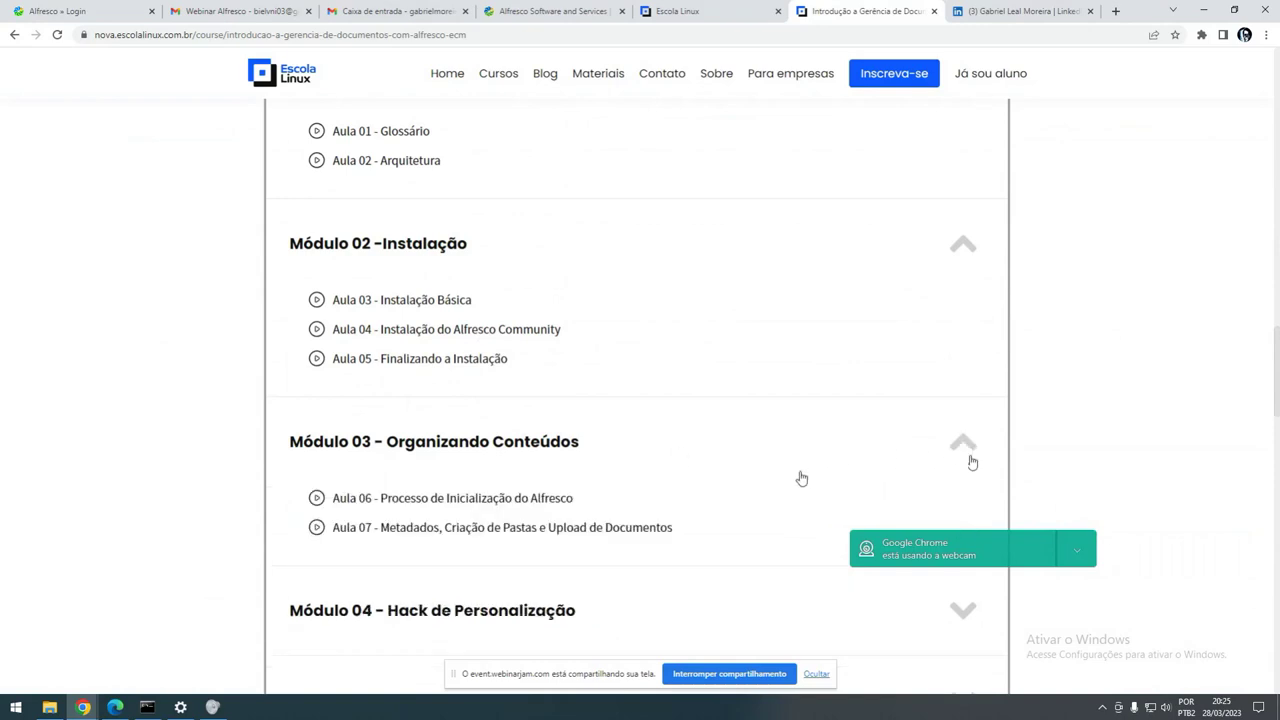
pyautogui.scroll(-1, 795, 476)
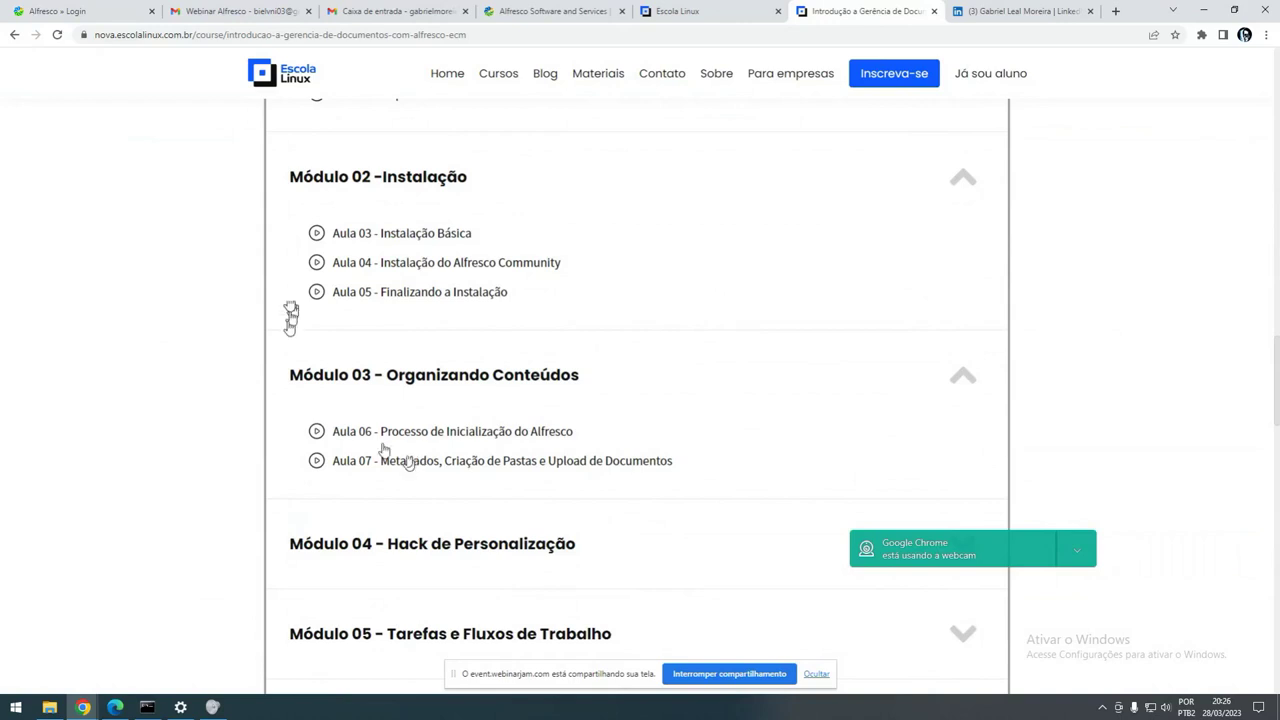
# - Log in with the saved administrator username and its password, dismissing the breach warning
pyautogui.click(85, 11)
pyautogui.click(590, 368)
pyautogui.click(619, 399)
pyautogui.click(580, 406)
pyautogui.write('admin')
pyautogui.press('Return')
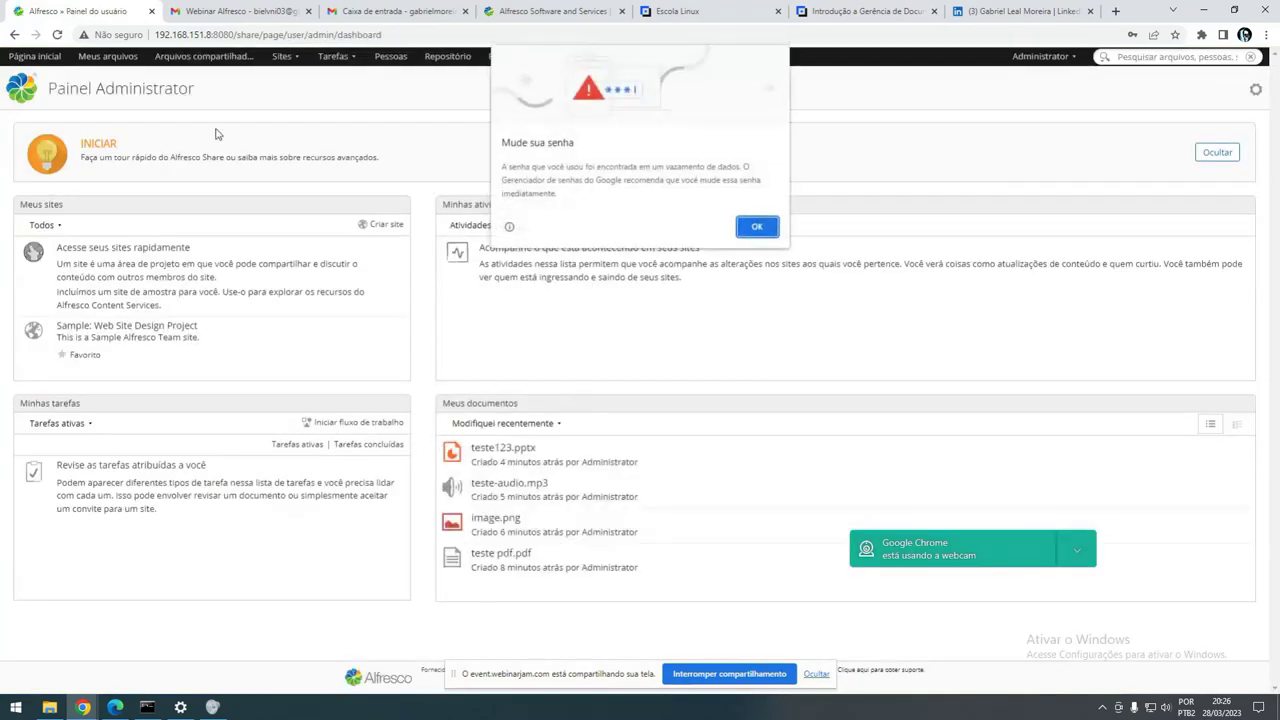
pyautogui.click(757, 226)
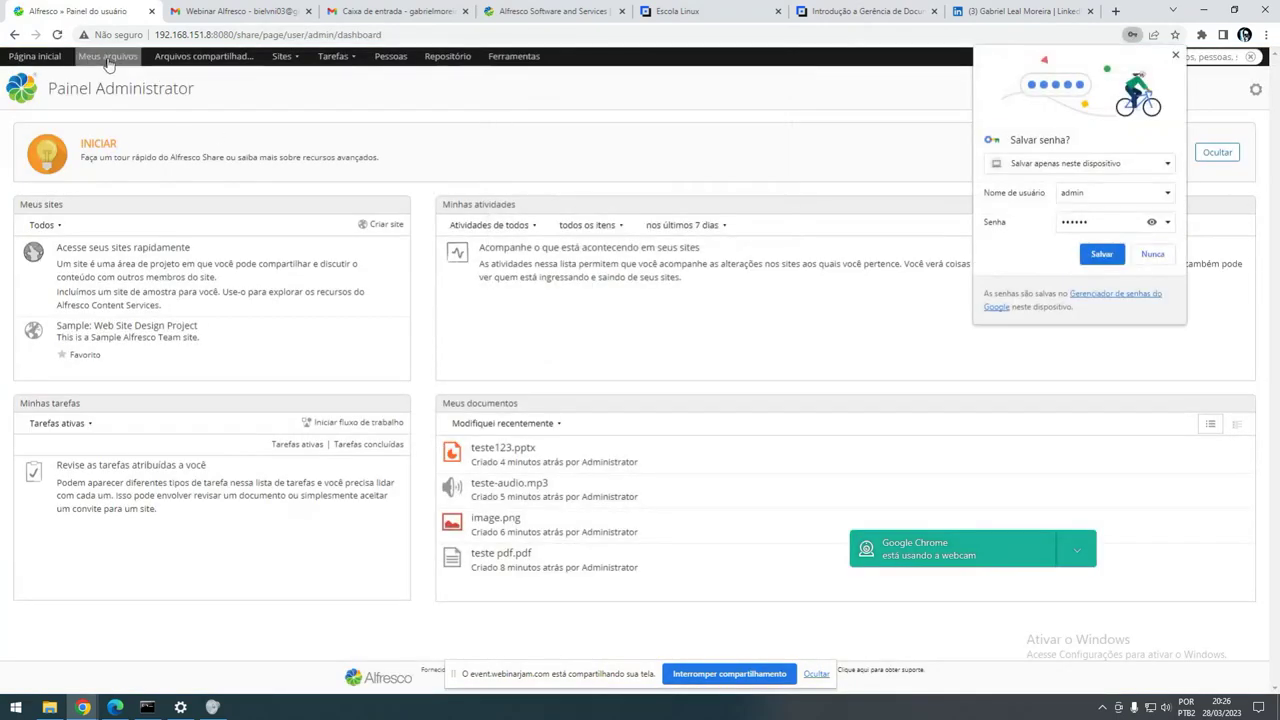